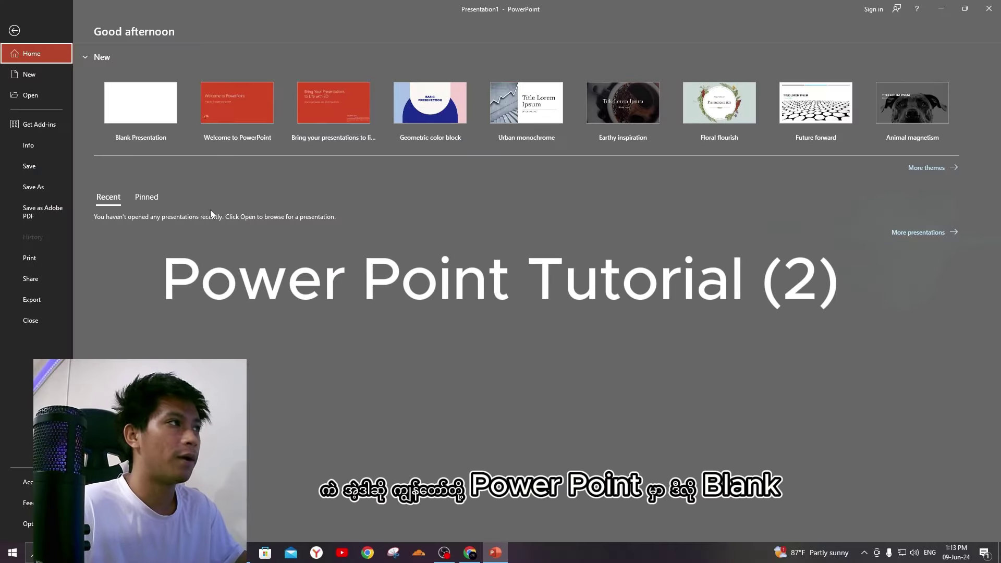
Start a blank presentation and delete both the title and subtitle placeholders.
left_click(154, 109)
left_click(461, 212)
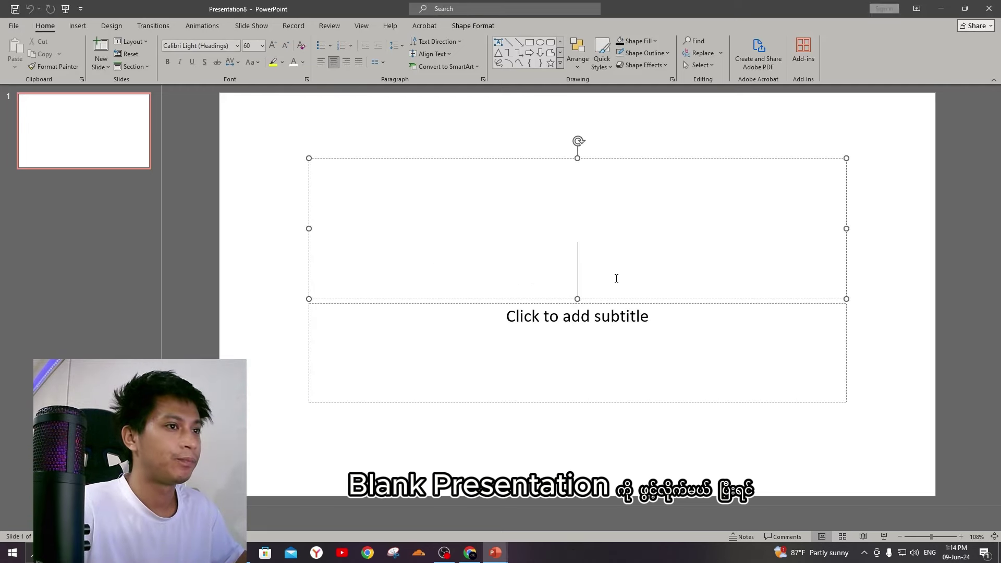
left_click(653, 158)
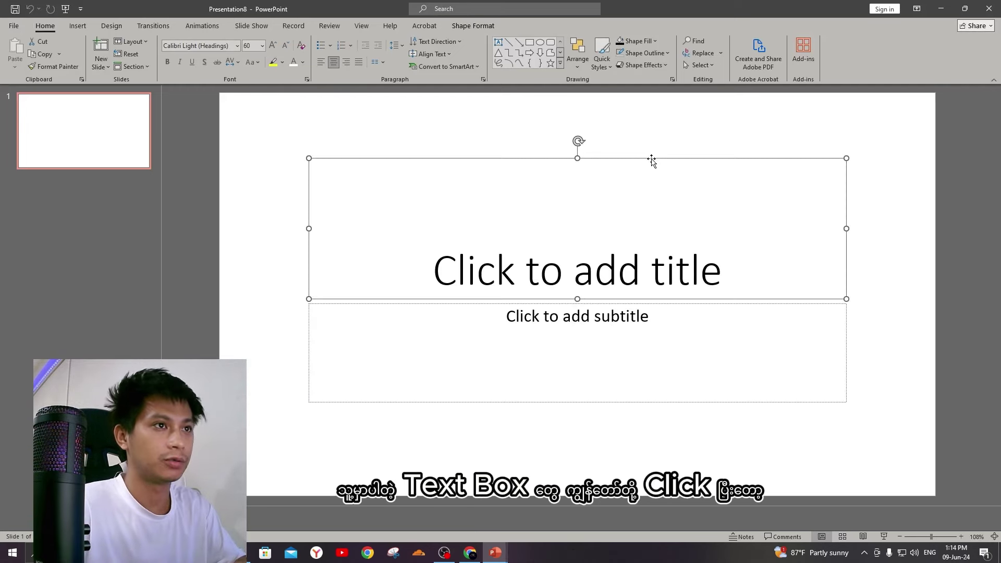
key("Delete")
left_click(631, 306)
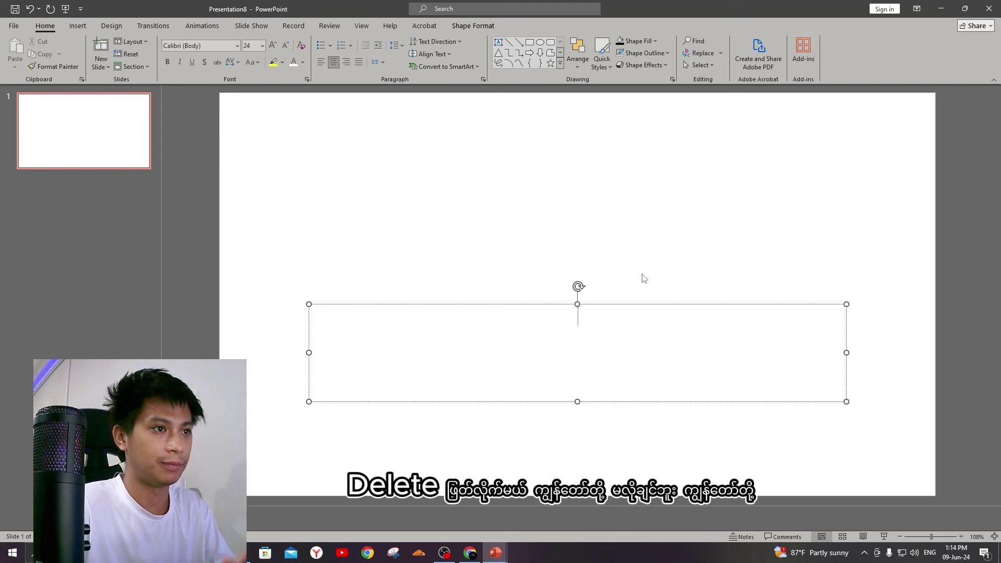
left_click(621, 304)
key("Delete")
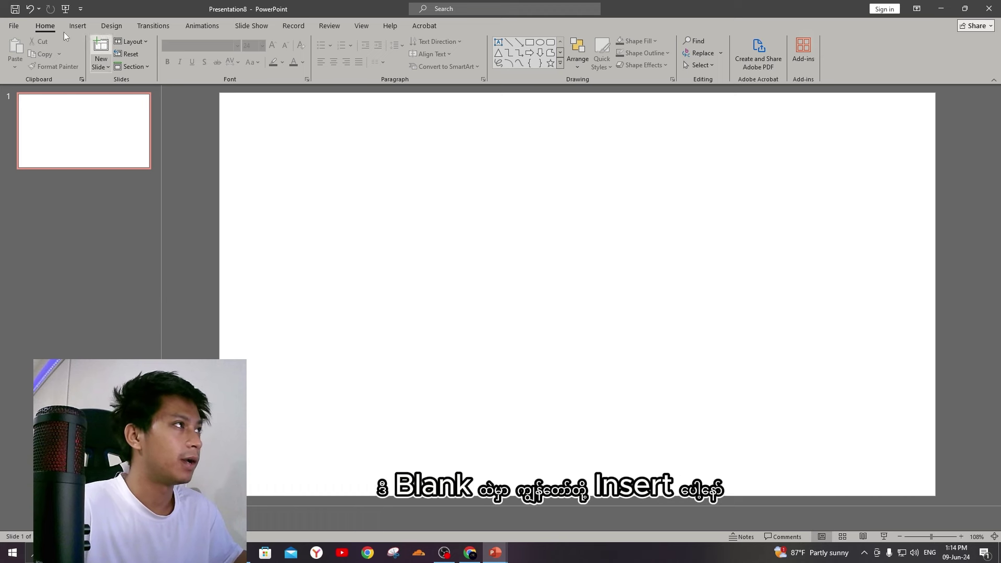
Browse the picture, table and shape options on the Insert tab without adding anything.
left_click(83, 27)
left_click(80, 66)
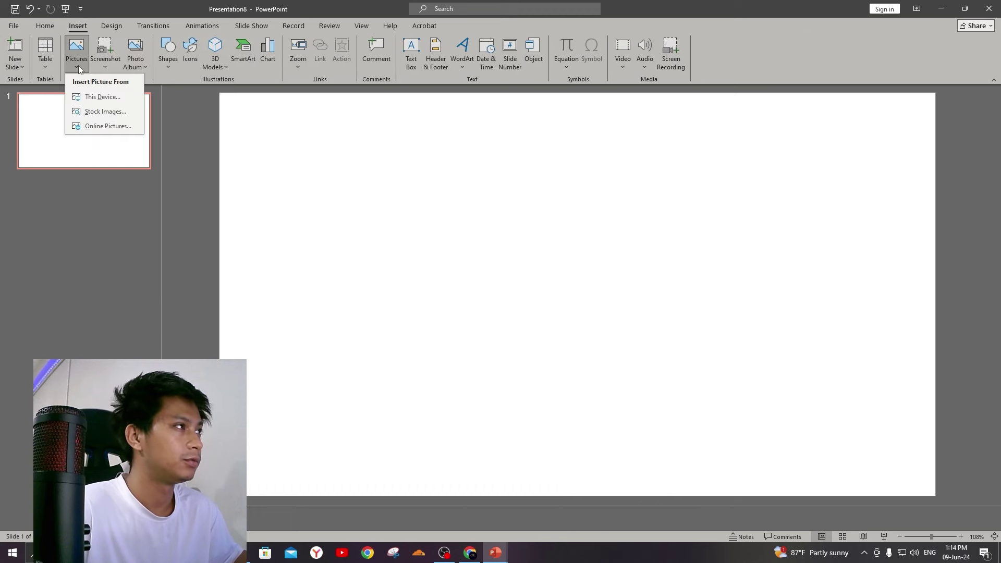
left_click(42, 66)
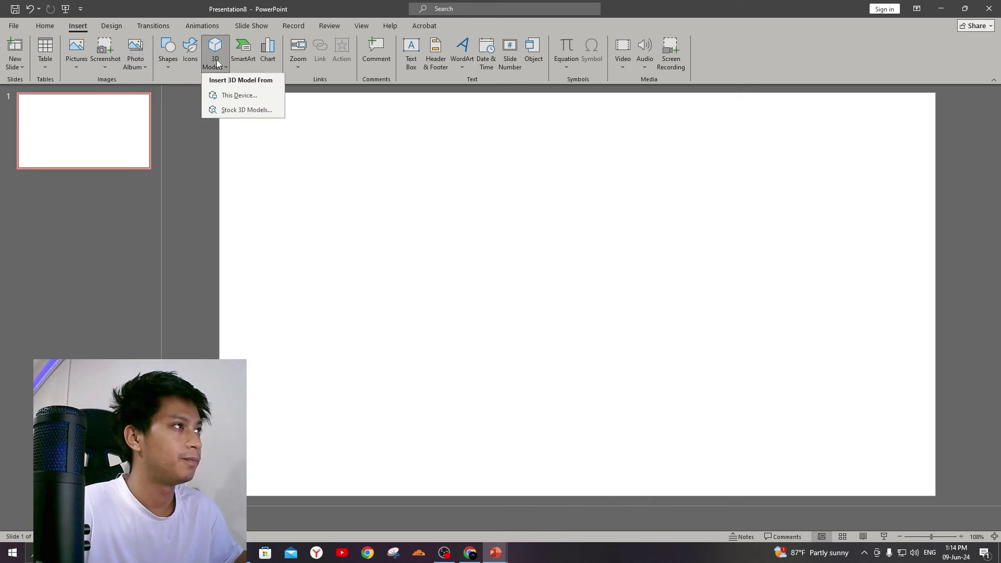
left_click(171, 68)
left_click(170, 69)
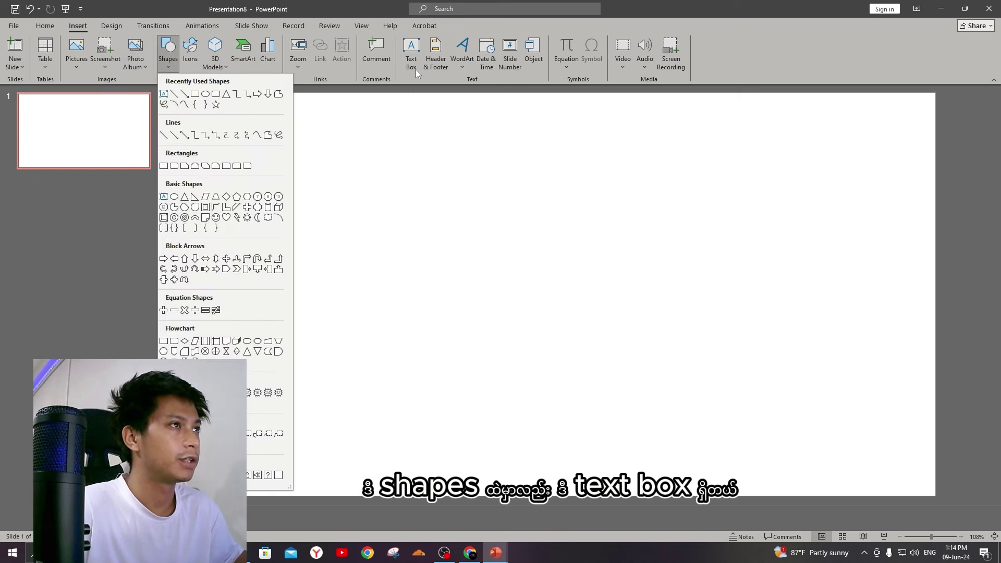
left_click(45, 26)
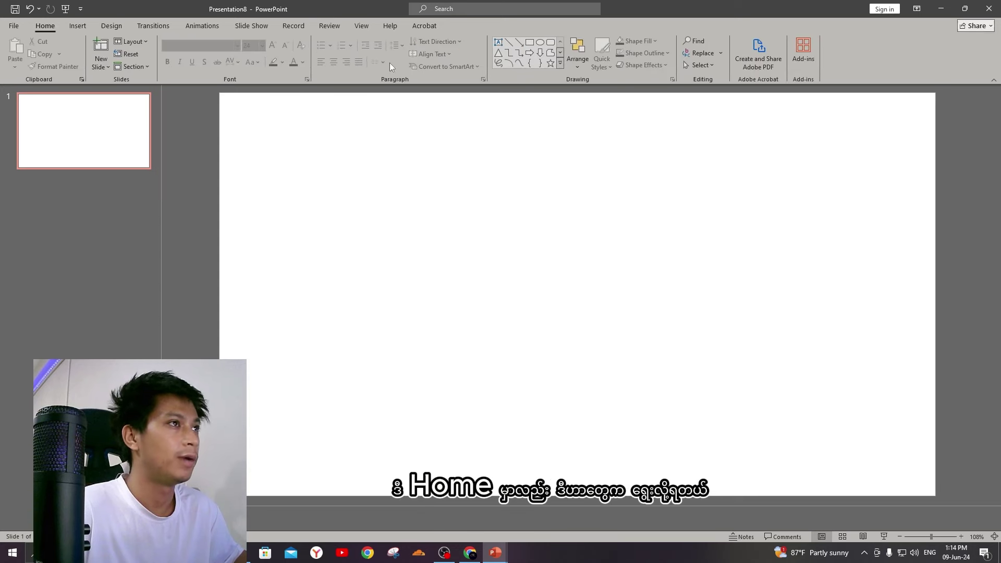
left_click(560, 64)
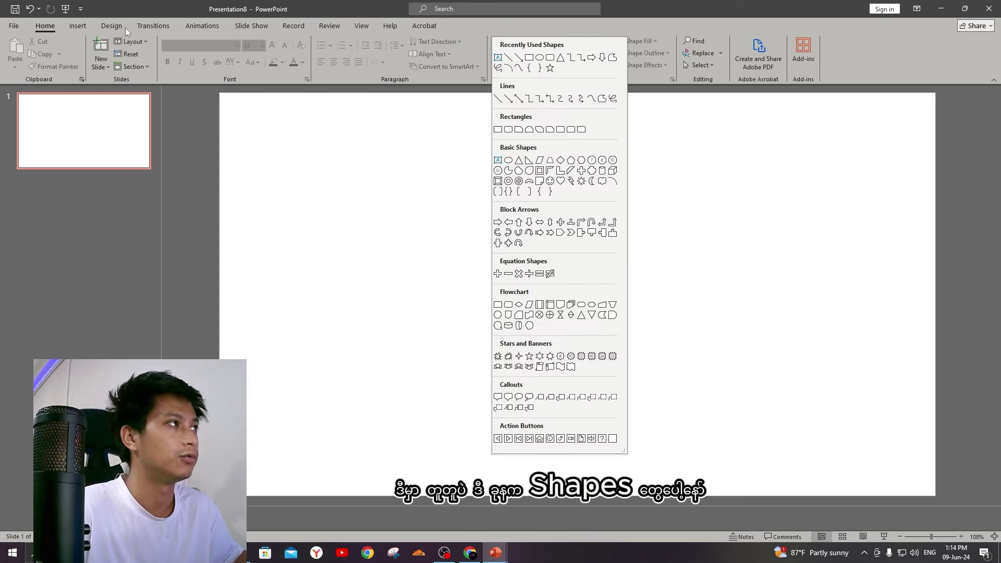
left_click(171, 8)
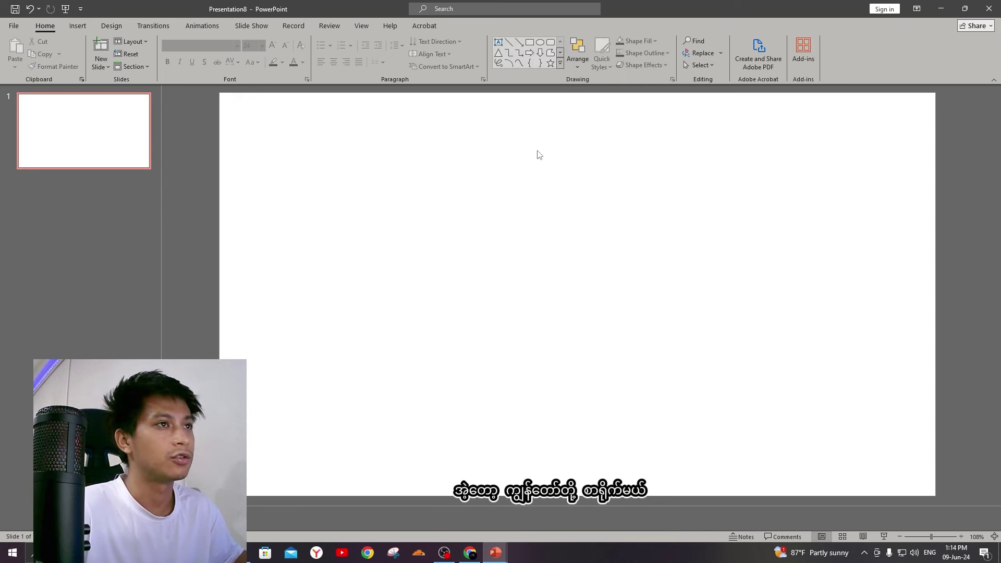
Draw a text box in the middle of the slide and type FLOCKER.
left_click(79, 26)
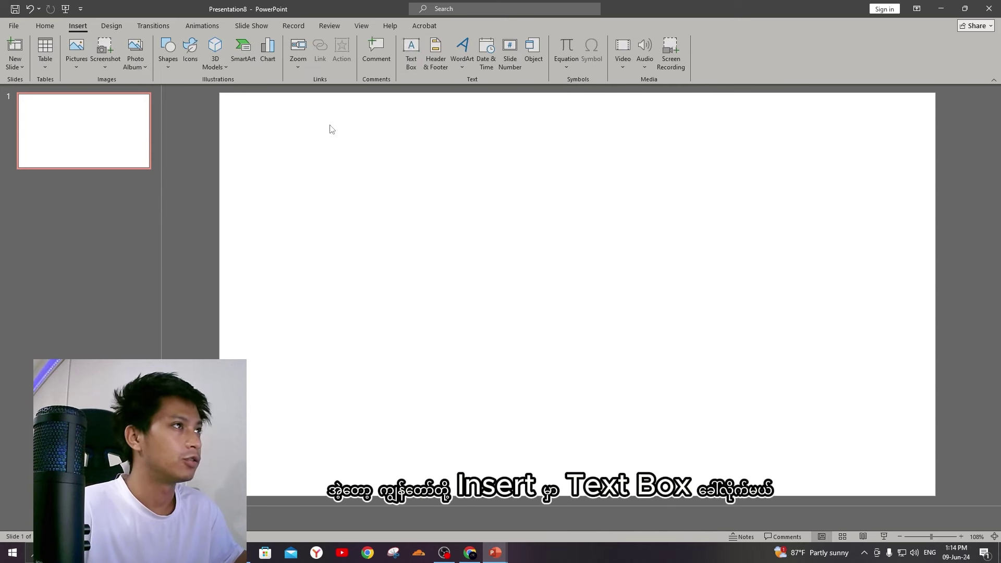
left_click(412, 52)
left_click_drag(430, 216, 755, 331)
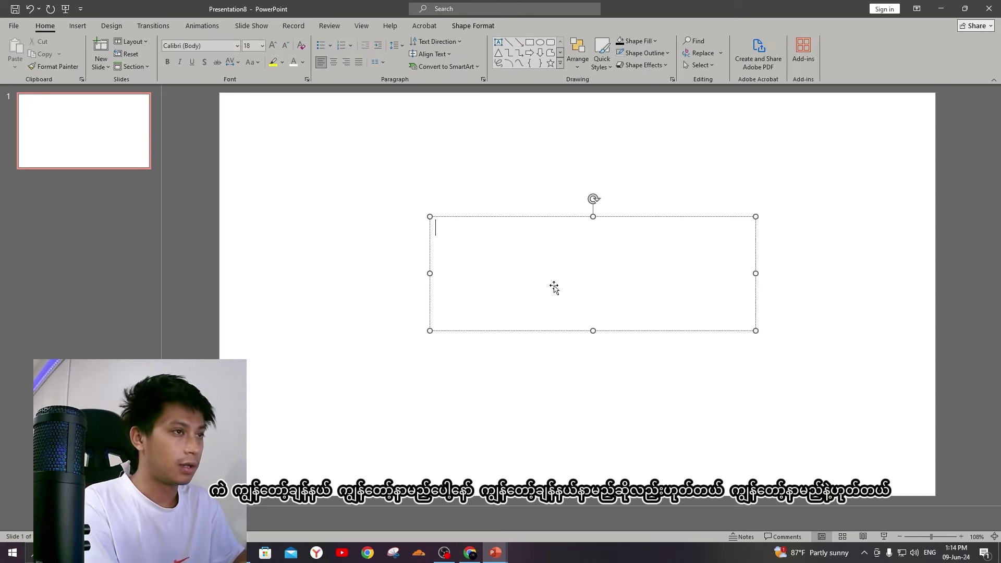
type("Fl")
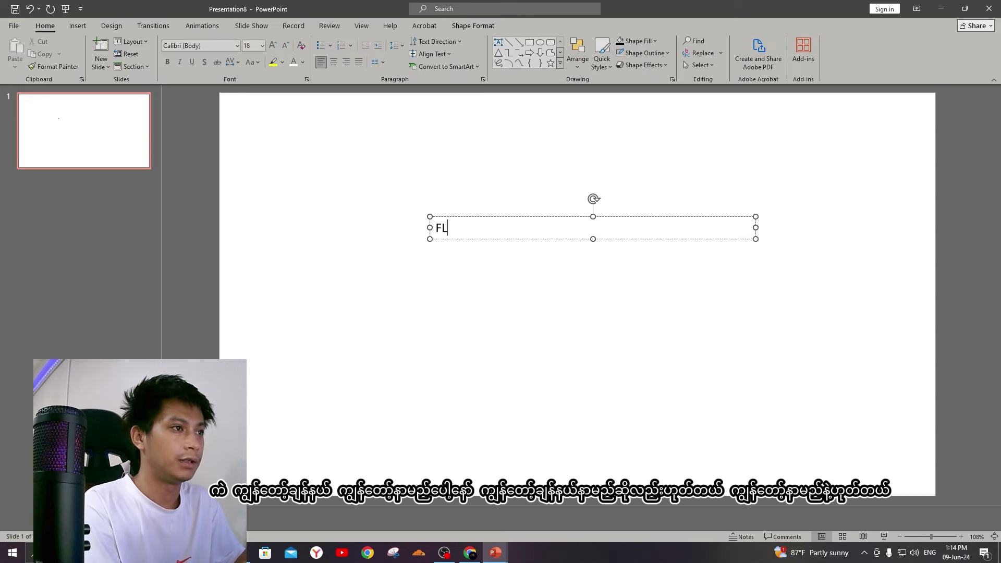
type("OCKER")
Set FLOCKER in the Impact font.
key("ctrl+a")
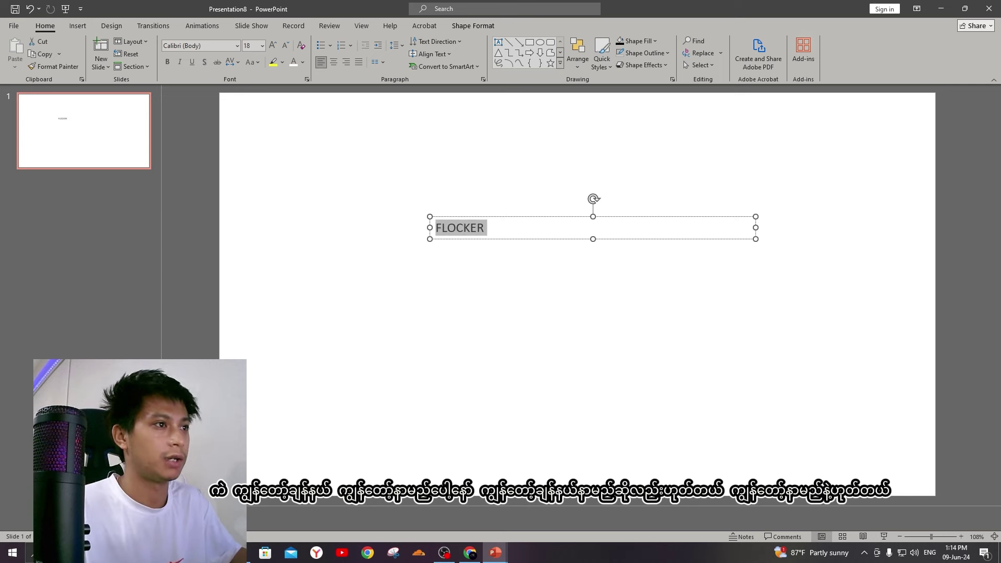
left_click(238, 46)
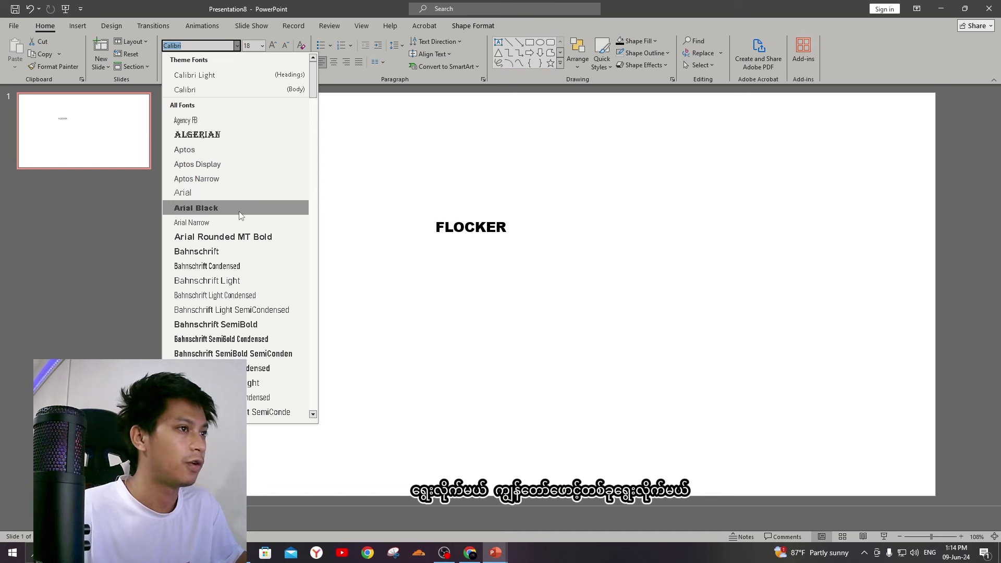
left_click_drag(313, 79, 327, 235)
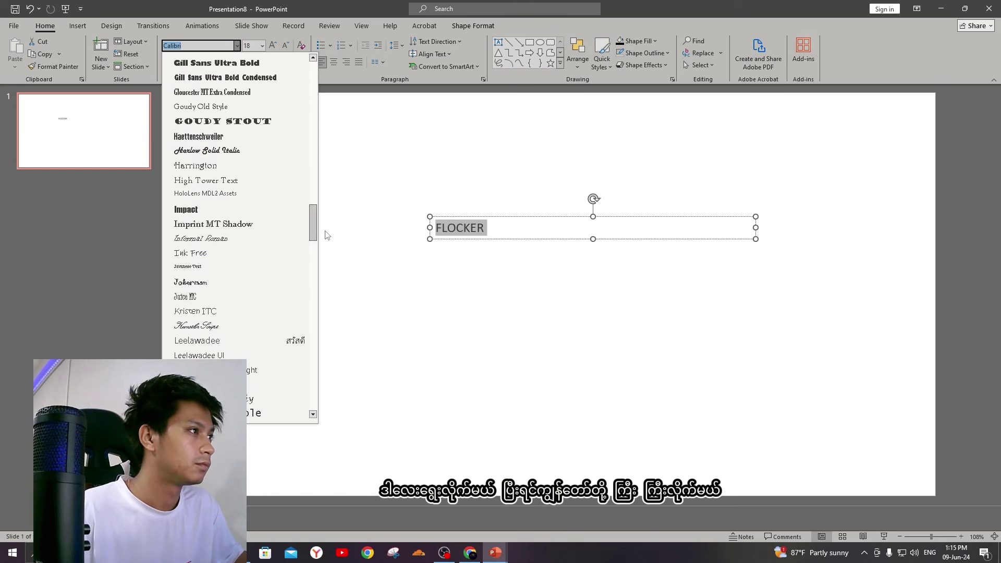
left_click(196, 209)
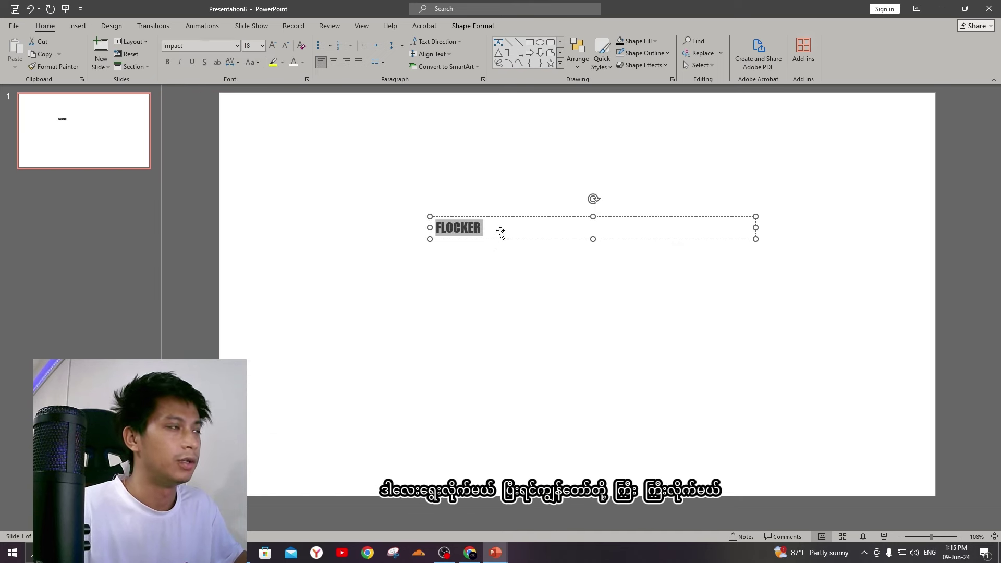
Enlarge FLOCKER to 166 pt, widening its text box so it stays on one line.
left_click(273, 46)
left_click(272, 46)
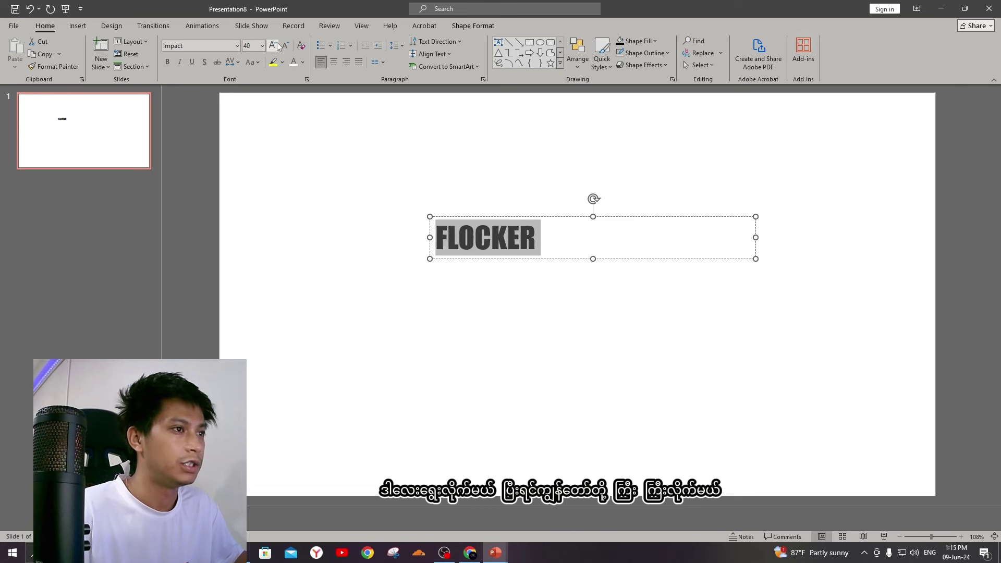
left_click(273, 46)
left_click(273, 46)
left_click(272, 45)
left_click(273, 46)
left_click(273, 45)
left_click(273, 45)
left_click(272, 45)
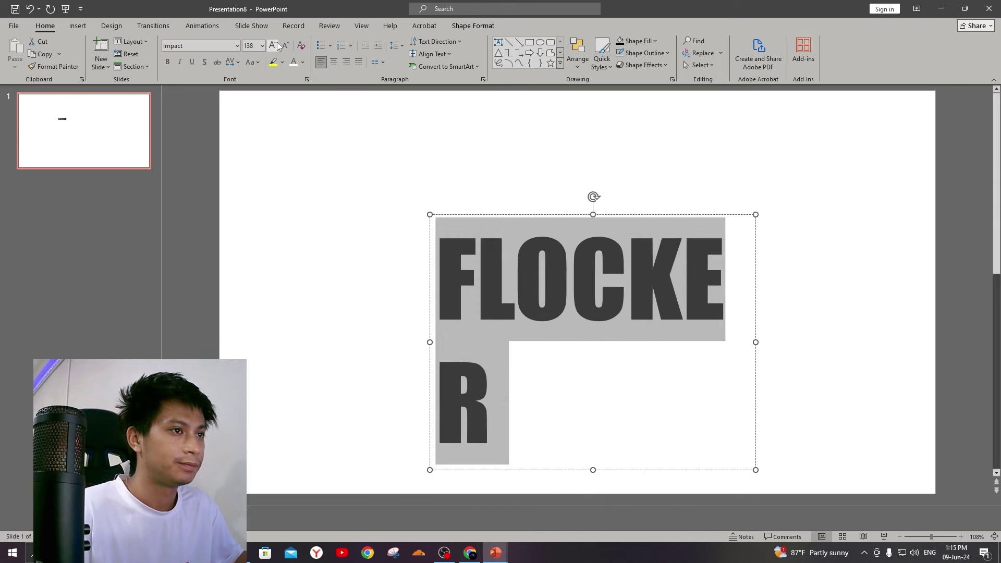
mouse_move(432, 345)
left_mouse_down()
mouse_move(371, 333)
mouse_move(376, 342)
left_mouse_up()
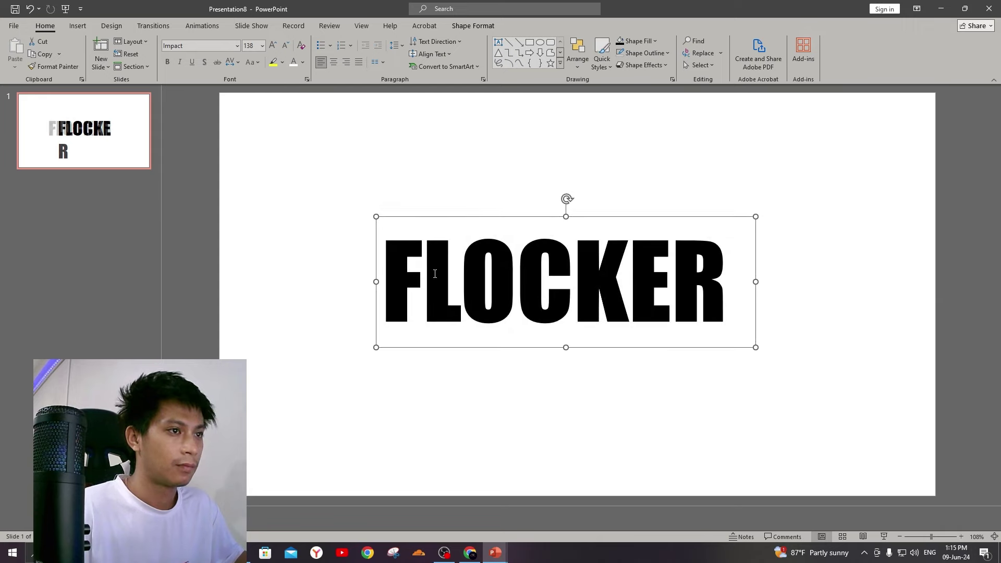
left_click(274, 43)
left_click(274, 44)
left_click_drag(376, 398, 260, 394)
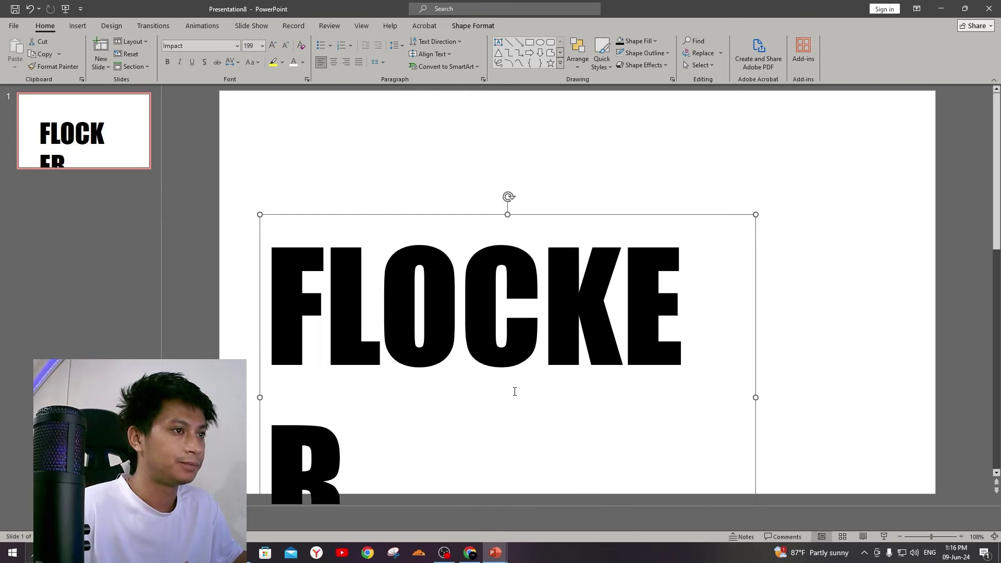
left_click_drag(757, 399, 815, 402)
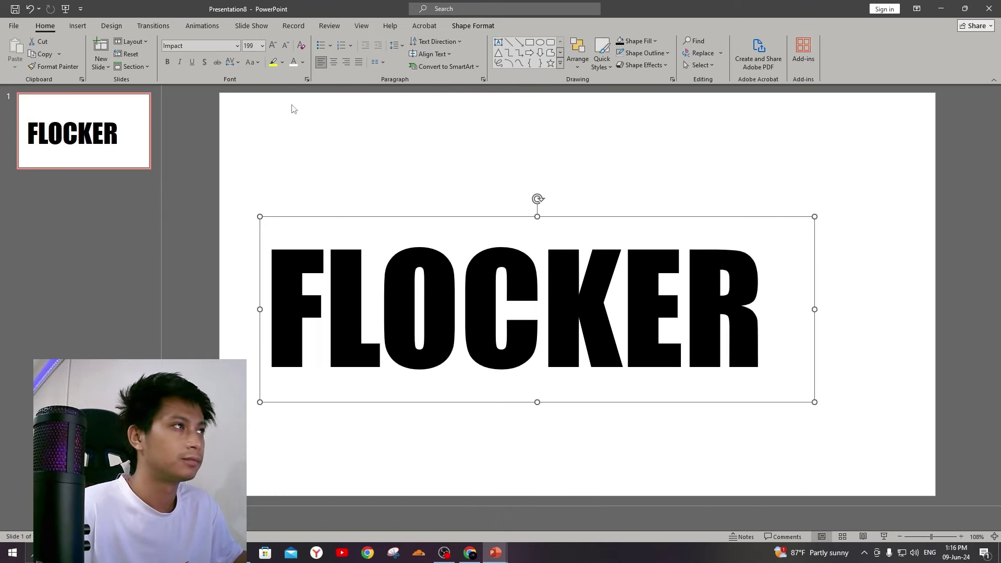
left_click(290, 46)
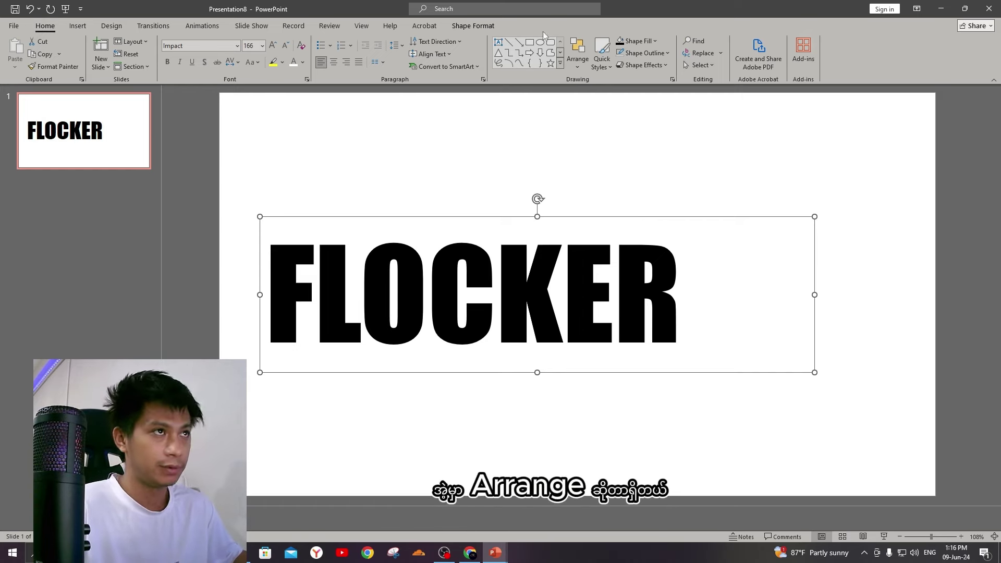
Centre FLOCKER horizontally and vertically on the slide, then nudge it slightly higher.
left_click(579, 63)
mouse_move(594, 231)
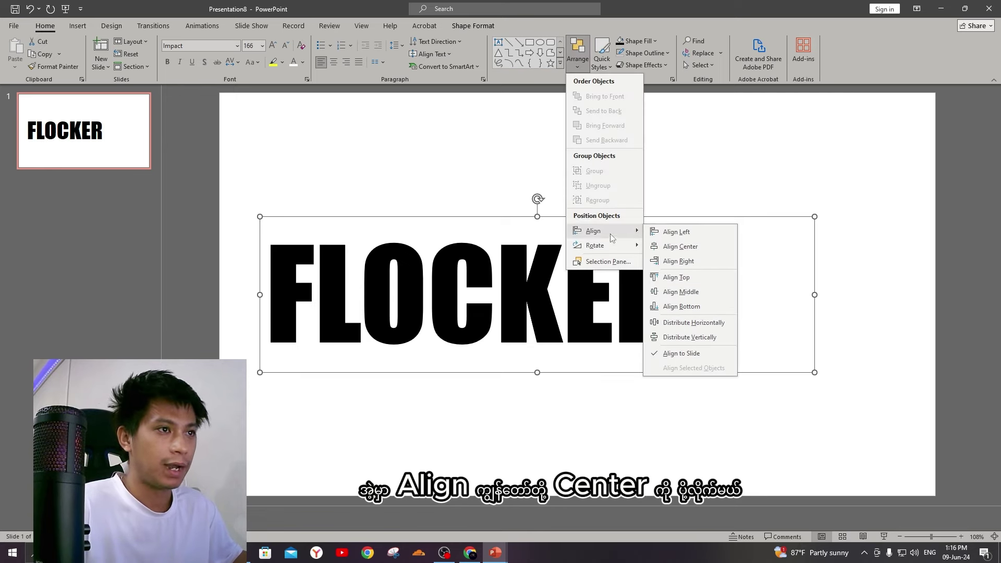
left_click(698, 247)
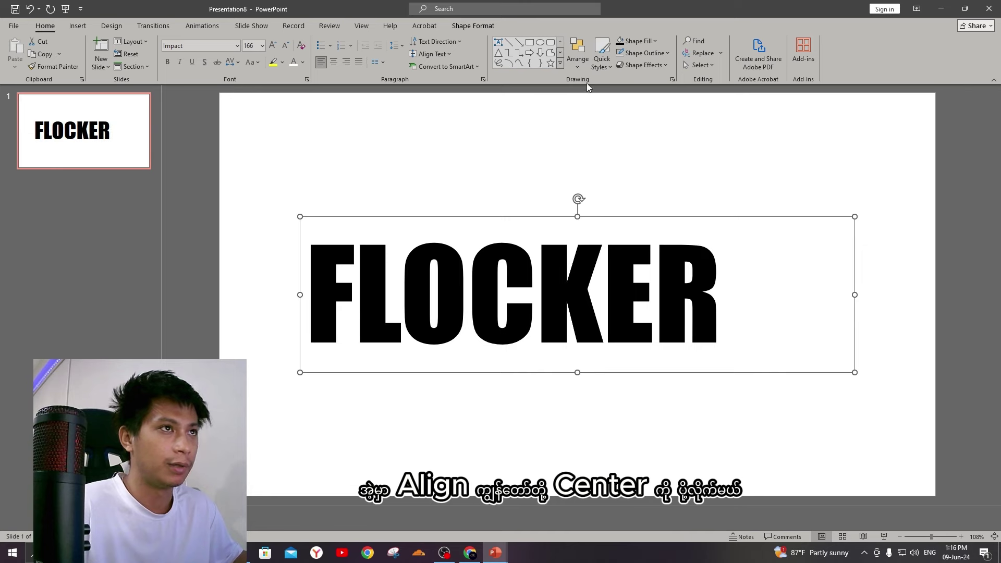
left_click_drag(858, 294, 734, 294)
left_click(586, 62)
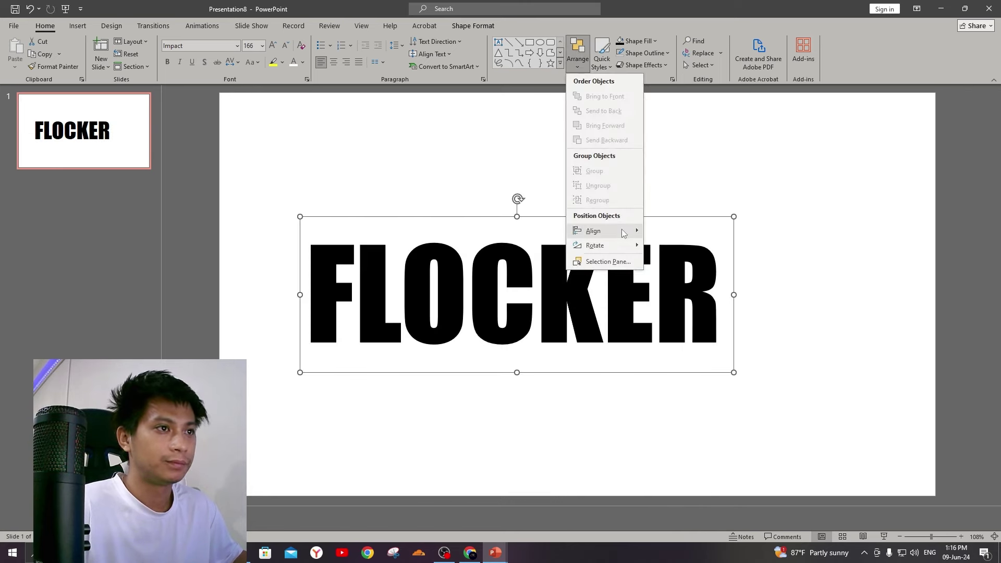
left_click(694, 247)
left_click(578, 62)
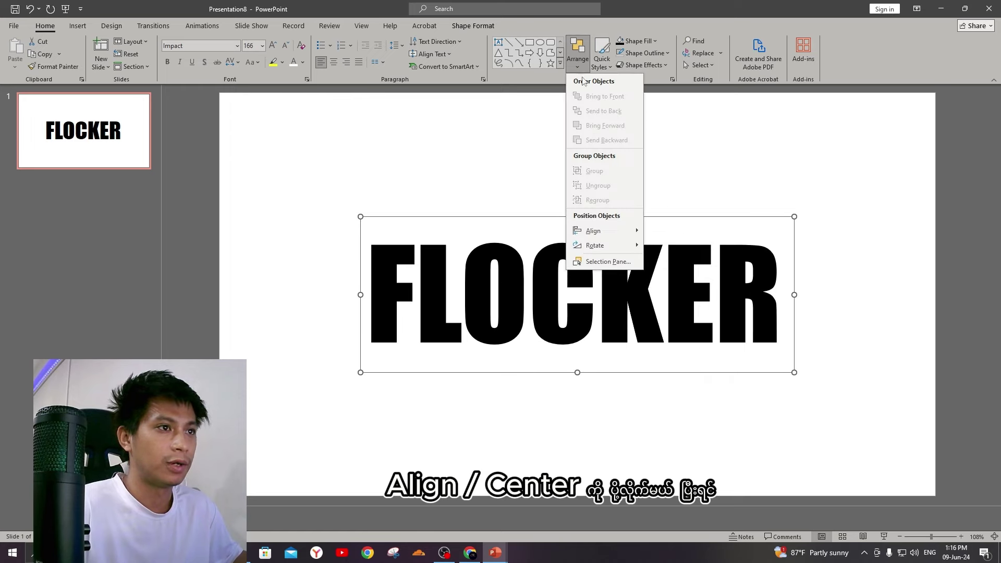
mouse_move(602, 231)
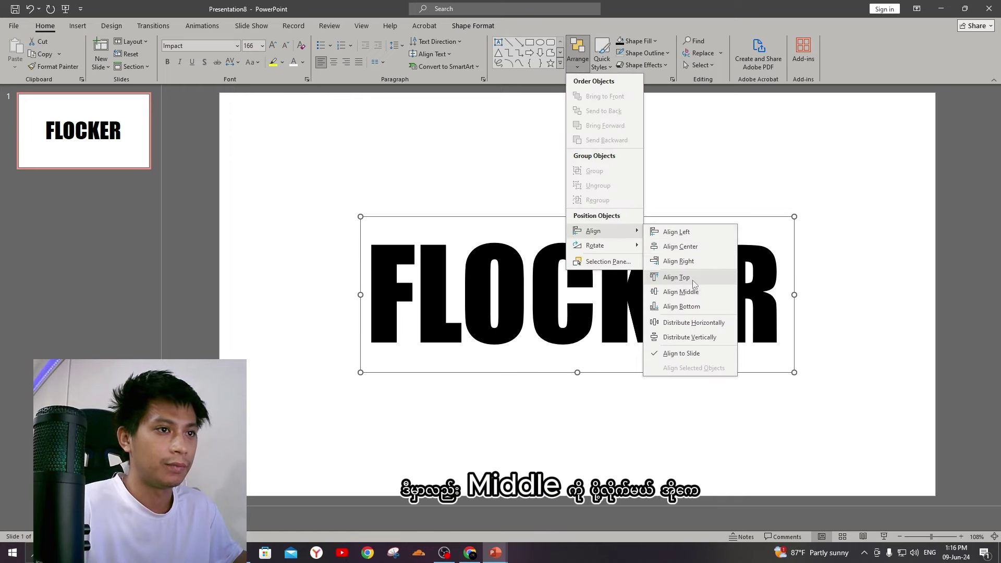
left_click(698, 293)
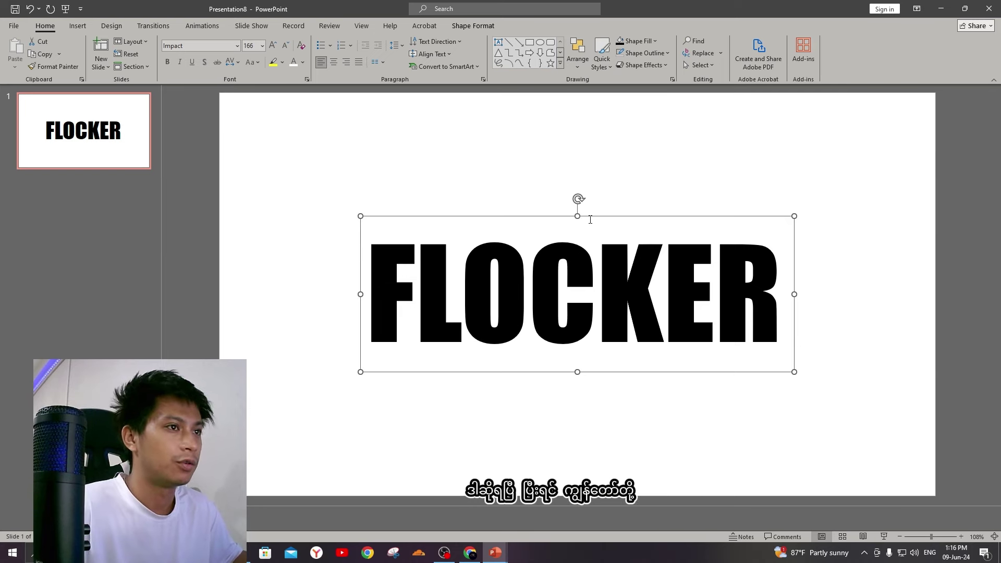
left_click_drag(590, 216, 590, 197)
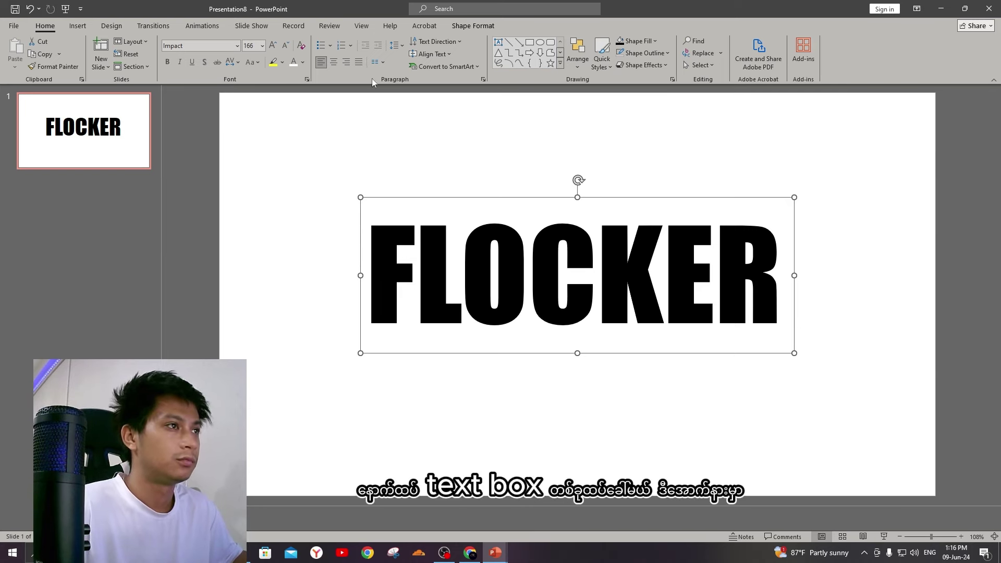
Add a second text box reading 'Welcome to my Youtube channel.' just under FLOCKER.
left_click_drag(364, 370, 797, 392)
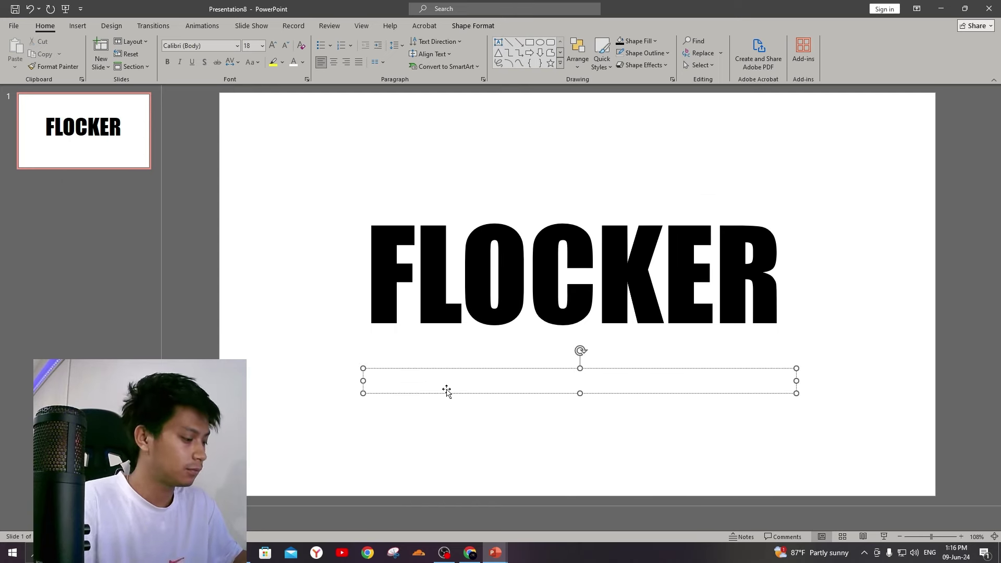
type("E")
key("BackSpace")
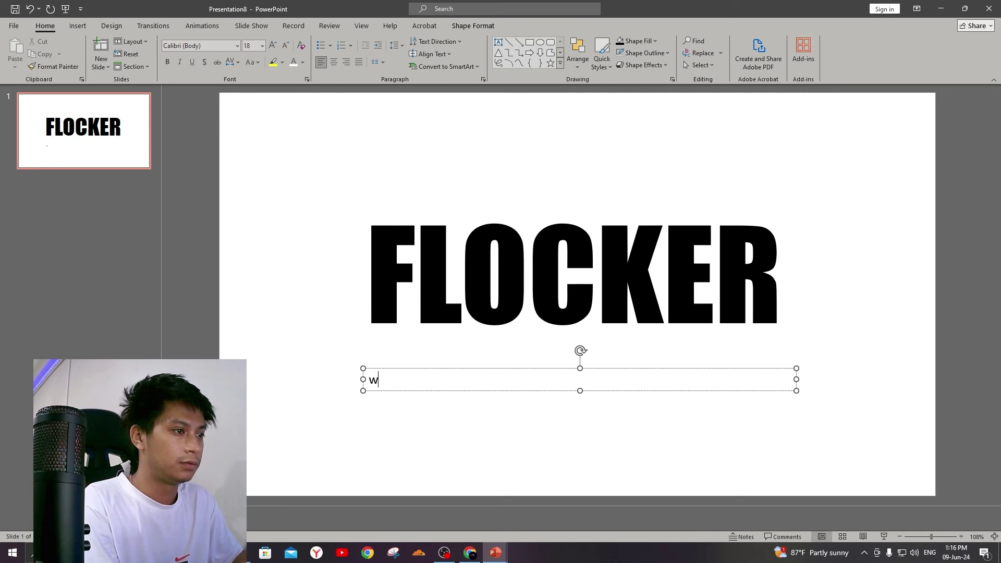
key("BackSpace")
type("elcome to my")
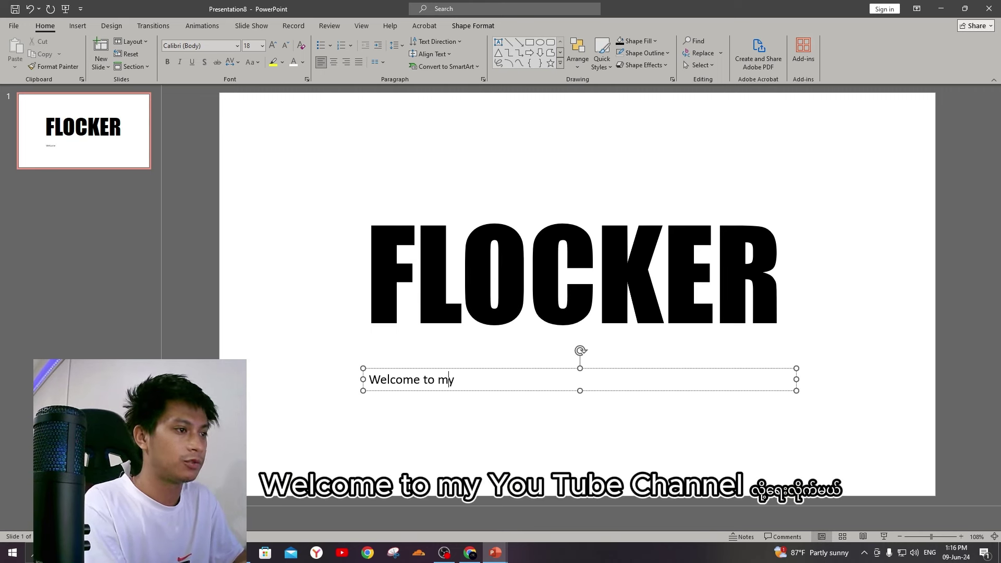
type(" Youtube c")
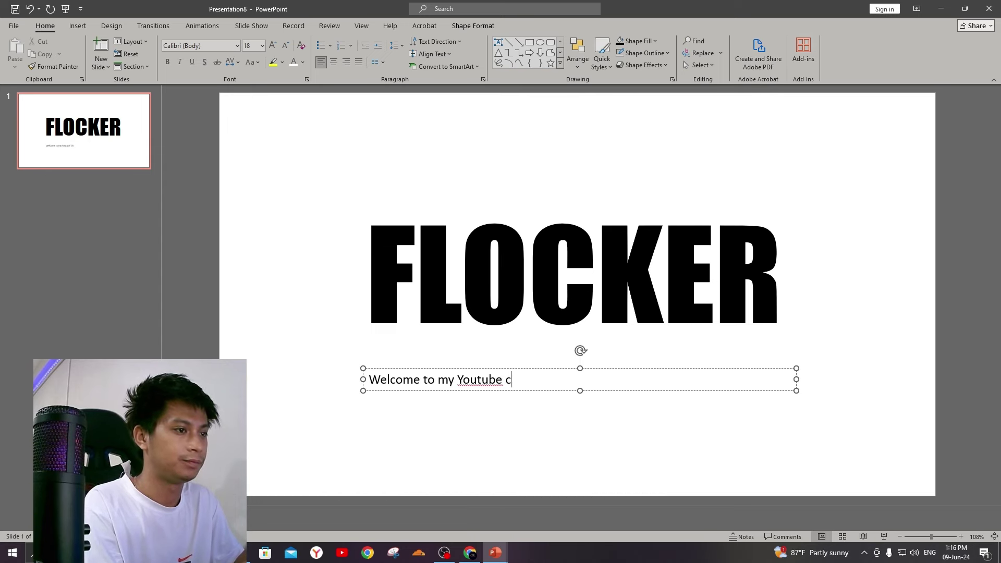
type("hannel.")
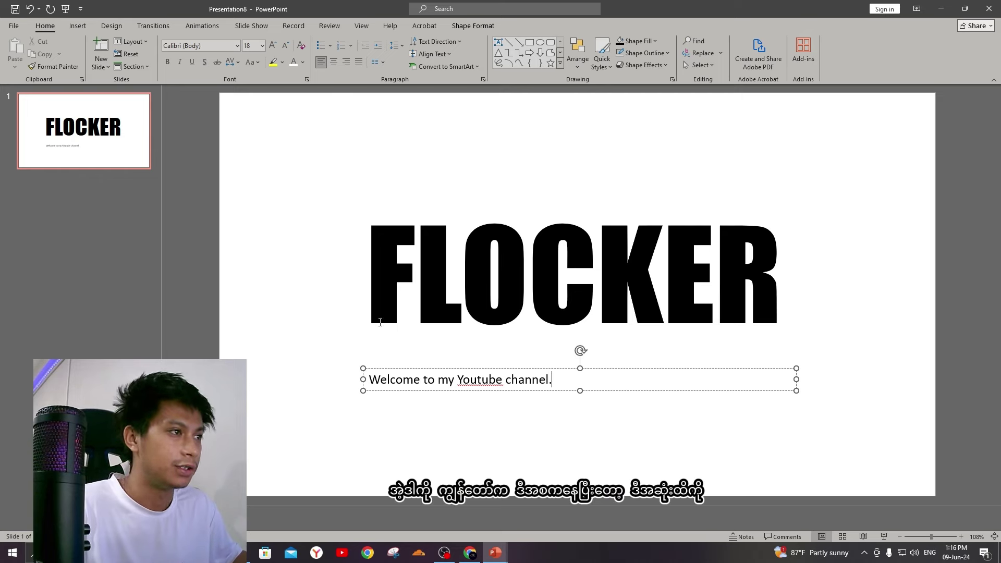
mouse_move(400, 367)
left_mouse_down()
mouse_move(421, 324)
mouse_move(408, 347)
left_mouse_up()
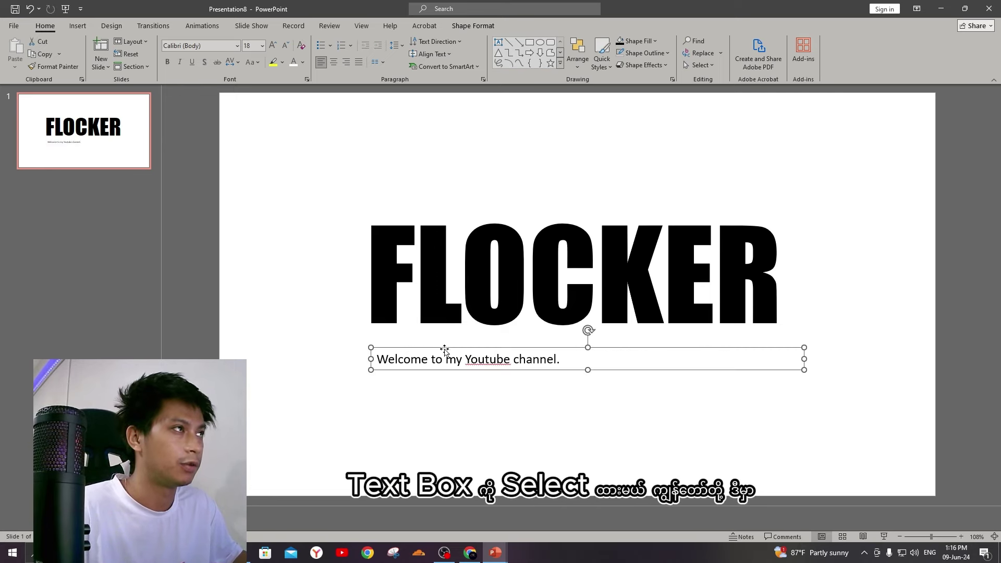
Make the subtitle text one font size larger.
left_click(77, 26)
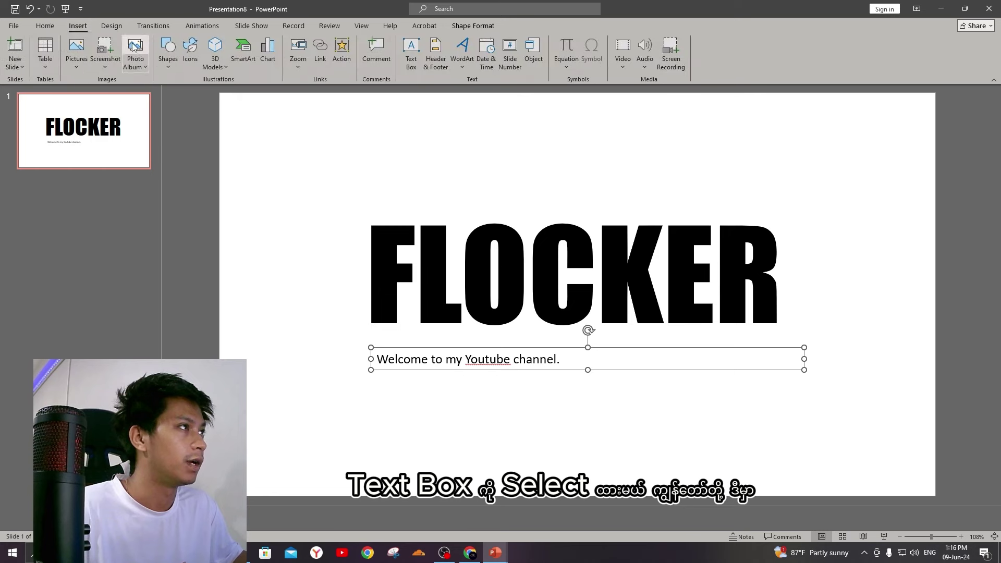
left_click(51, 26)
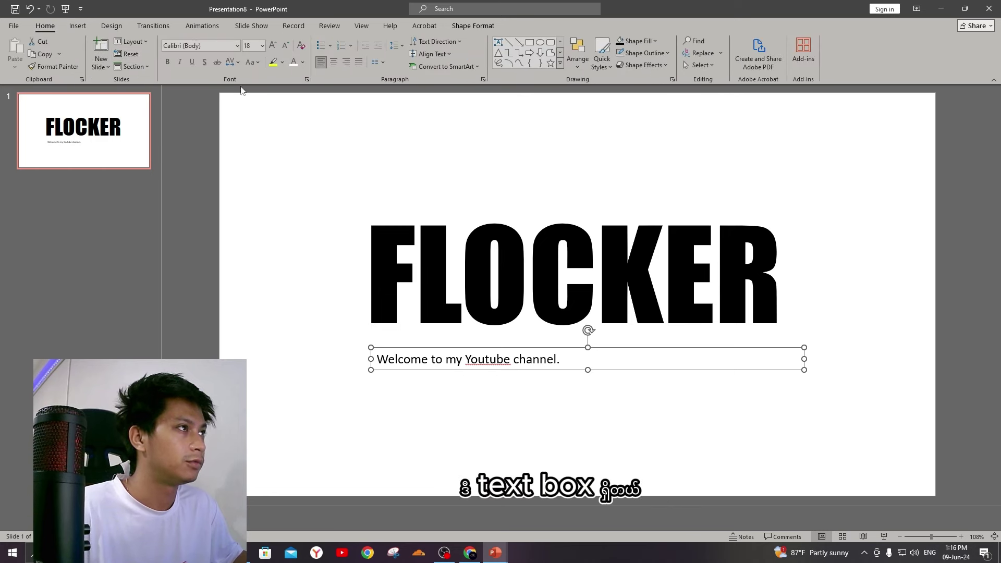
left_click(285, 47)
key("ctrl+z")
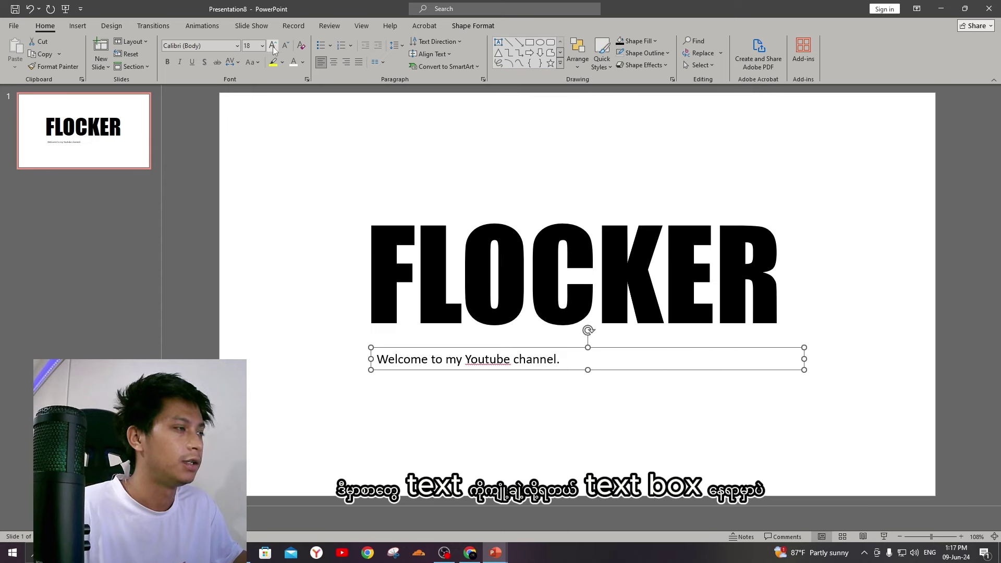
left_click(273, 47)
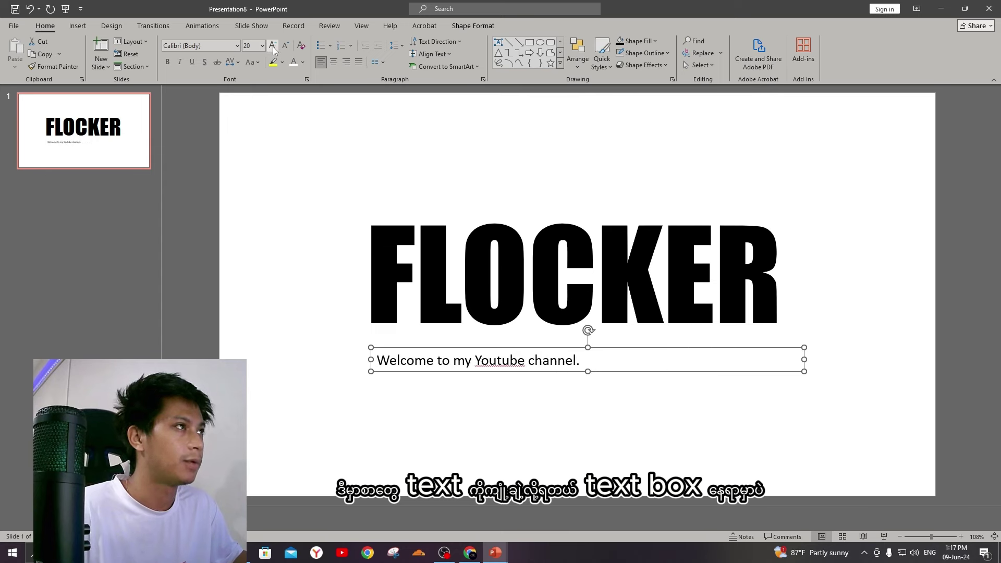
Expand the subtitle's character spacing to 13 pt and widen its box to keep one line.
left_click(238, 64)
left_click(260, 146)
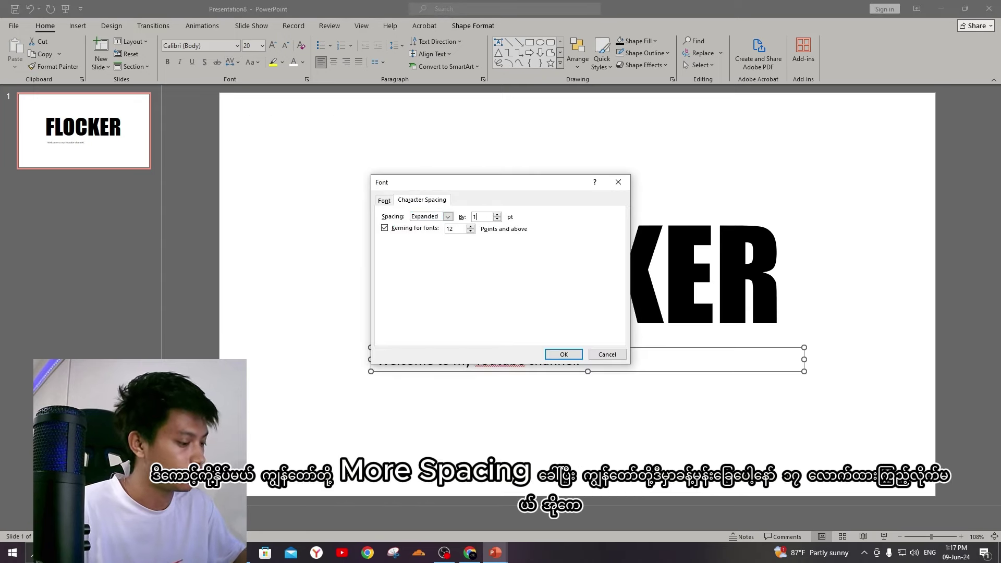
left_click(566, 357)
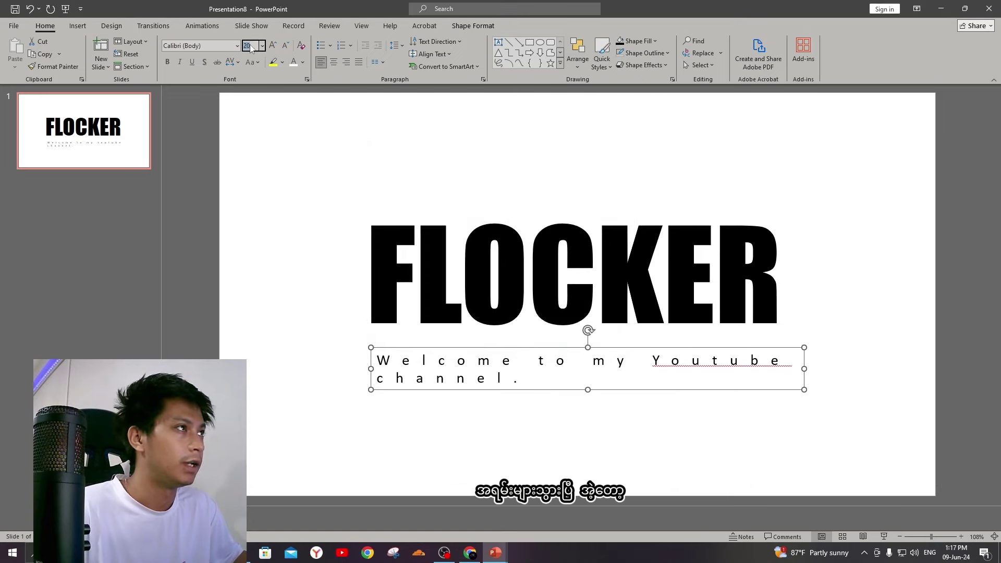
left_click(236, 63)
left_click(257, 149)
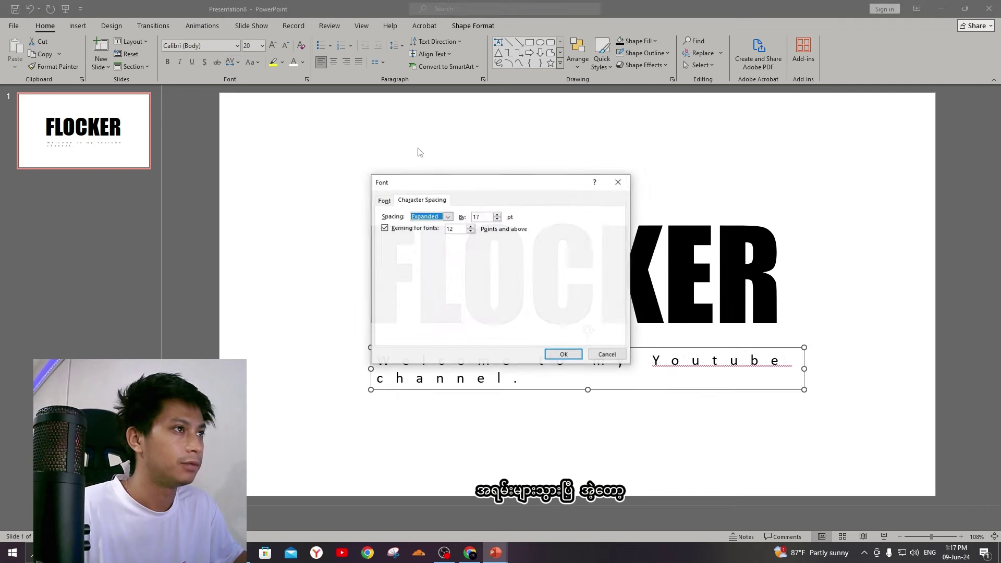
type("1")
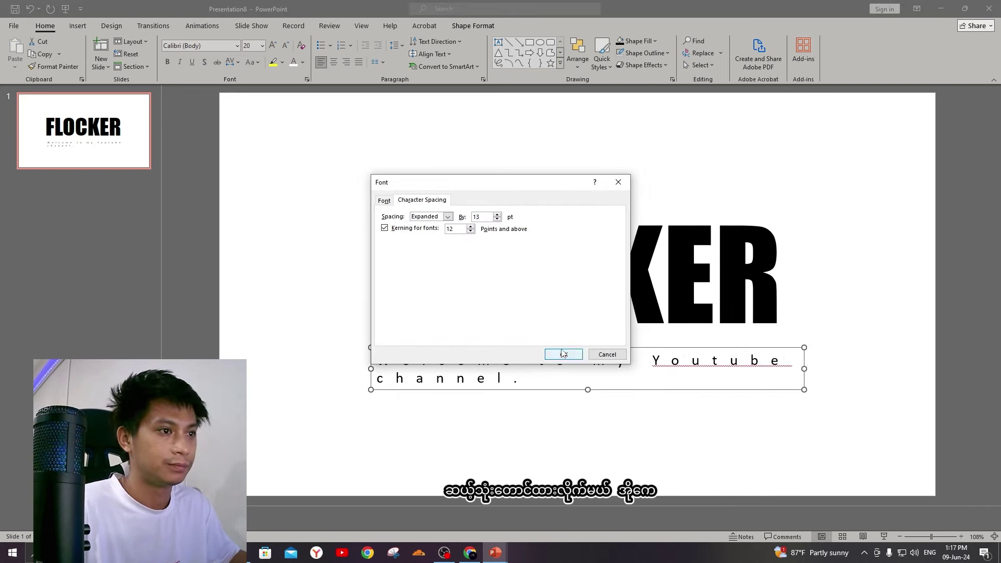
key("Return")
left_click_drag(805, 369, 877, 369)
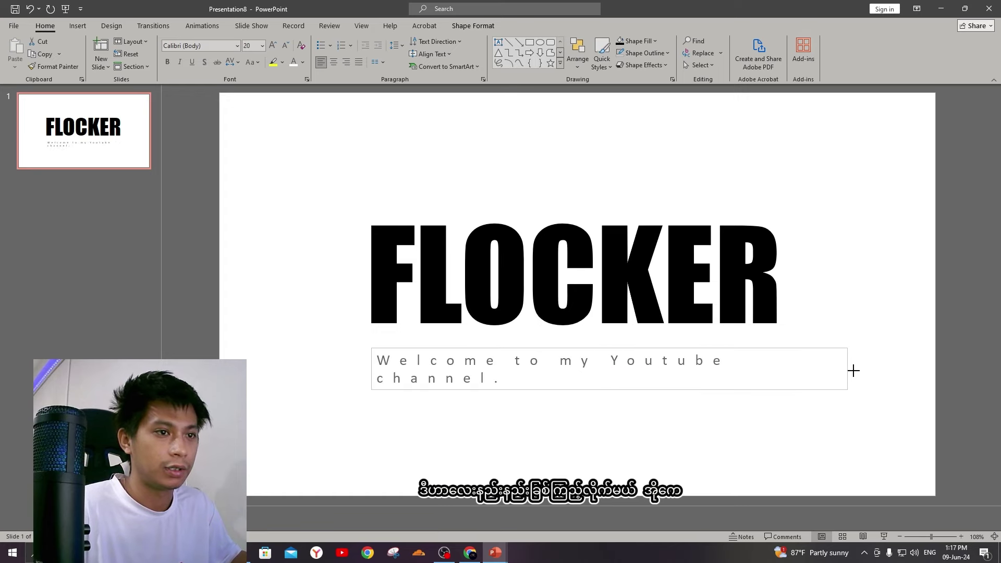
left_click_drag(803, 351, 763, 329)
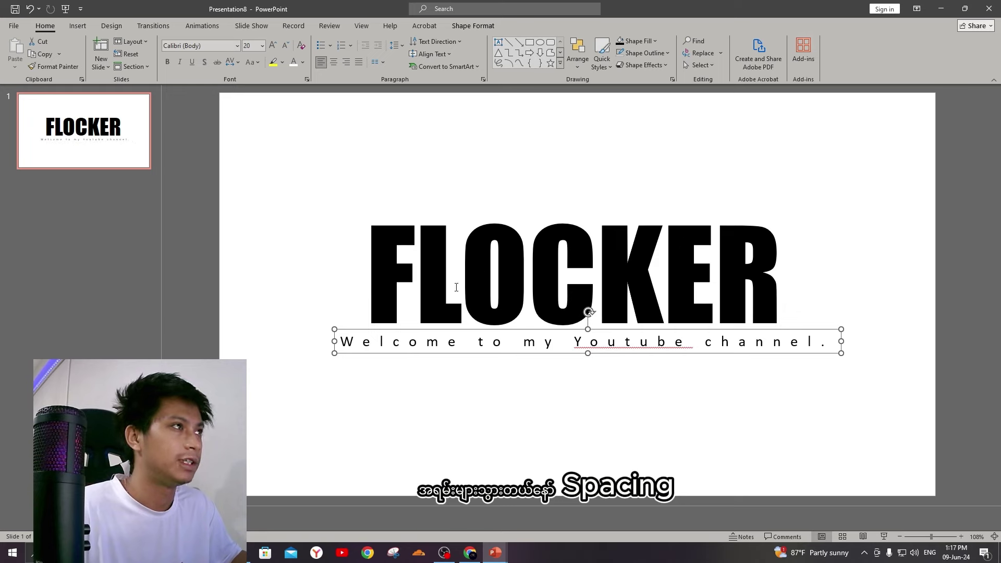
Lower the subtitle's expanded spacing and narrow and shift its box to match FLOCKER's width.
left_click(234, 62)
left_click(258, 146)
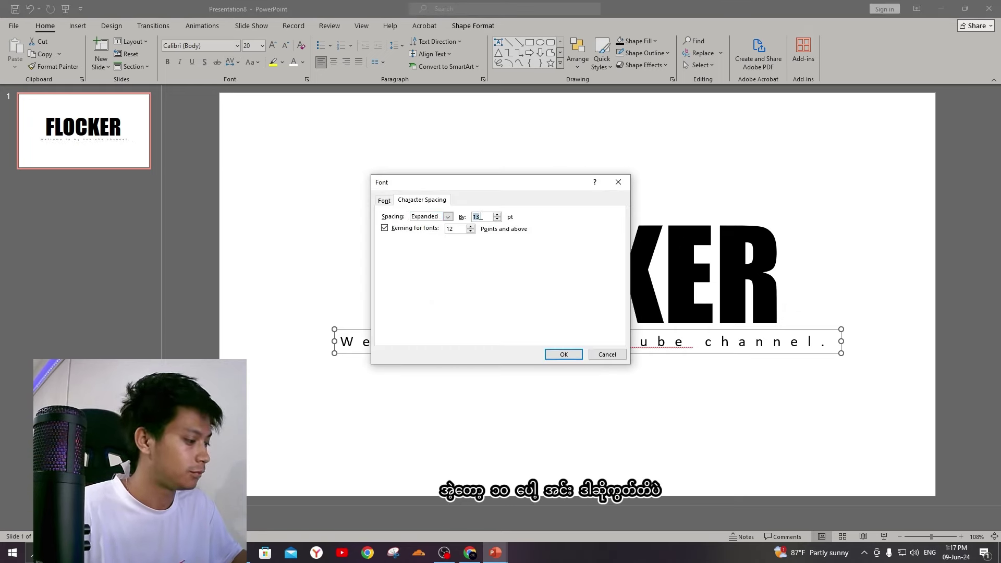
left_click(564, 354)
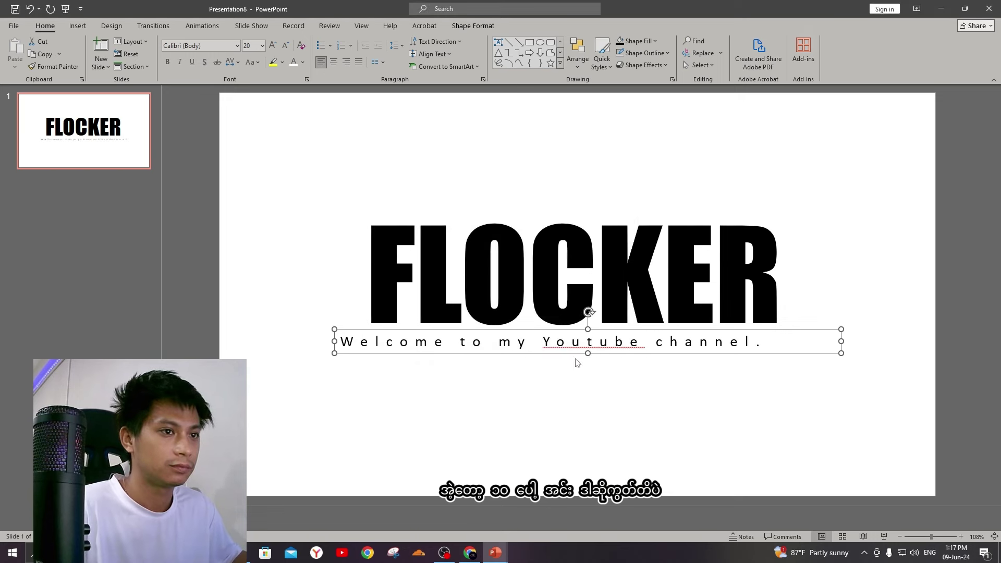
left_click_drag(833, 341, 774, 341)
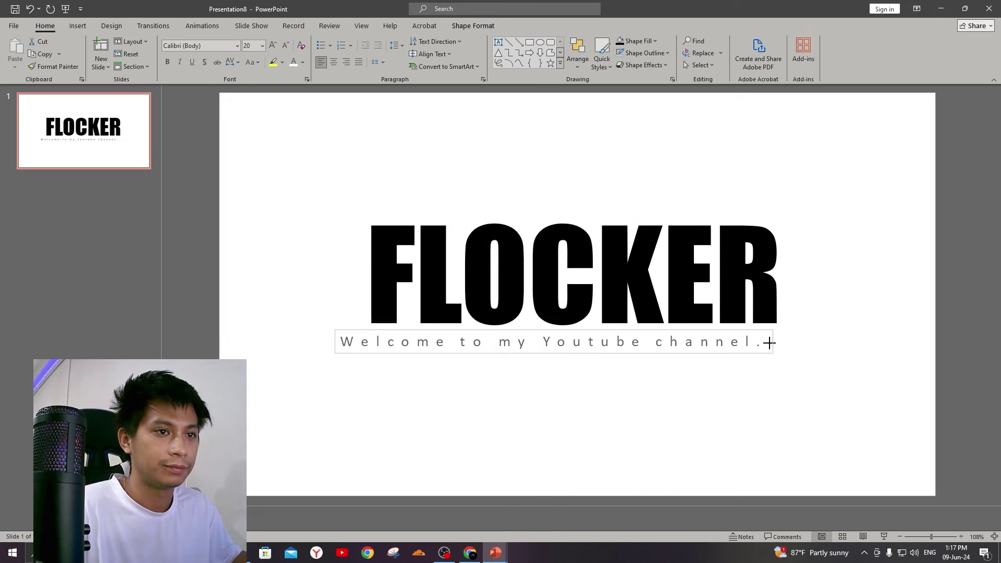
left_click_drag(617, 334, 641, 334)
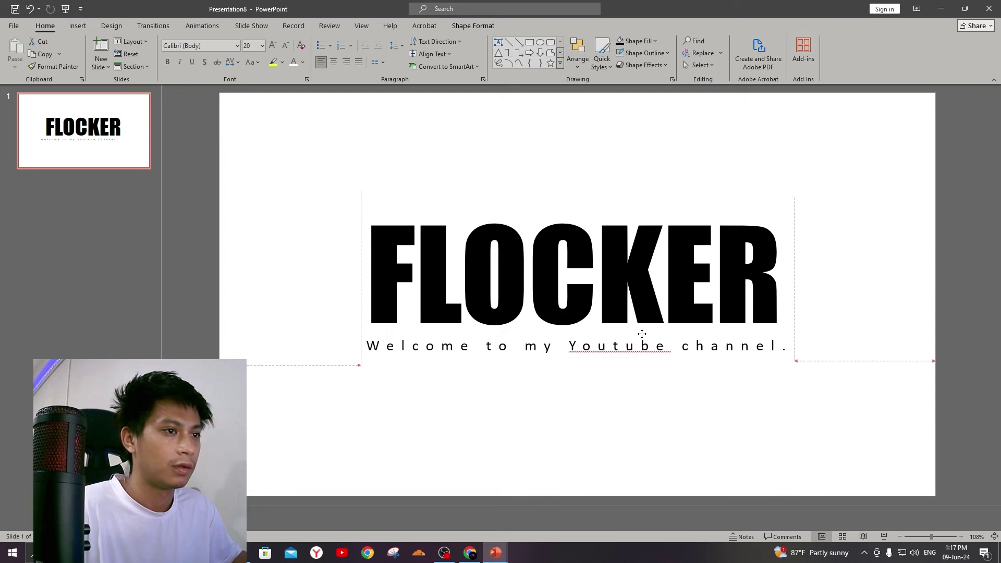
left_click_drag(798, 348, 800, 347)
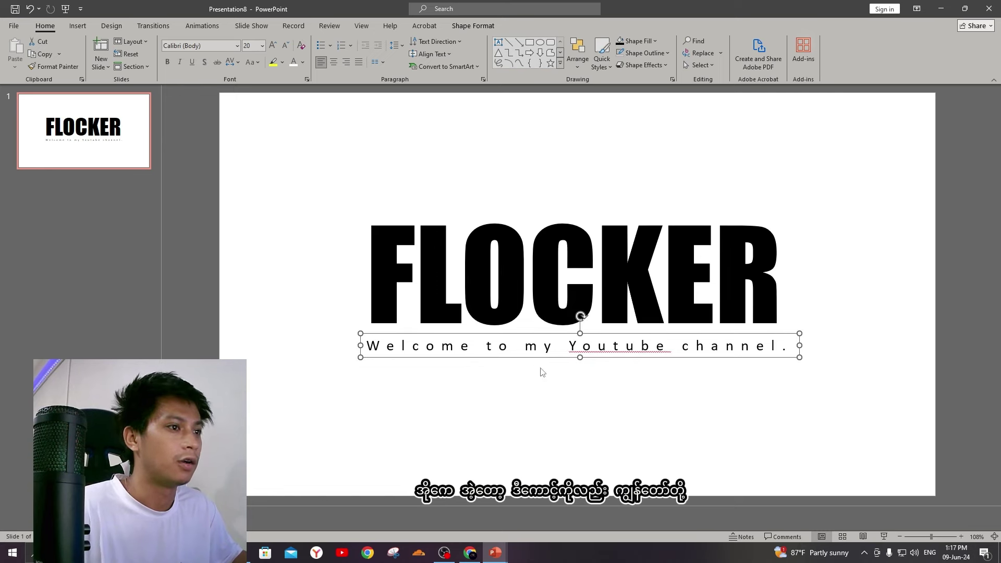
left_click(578, 62)
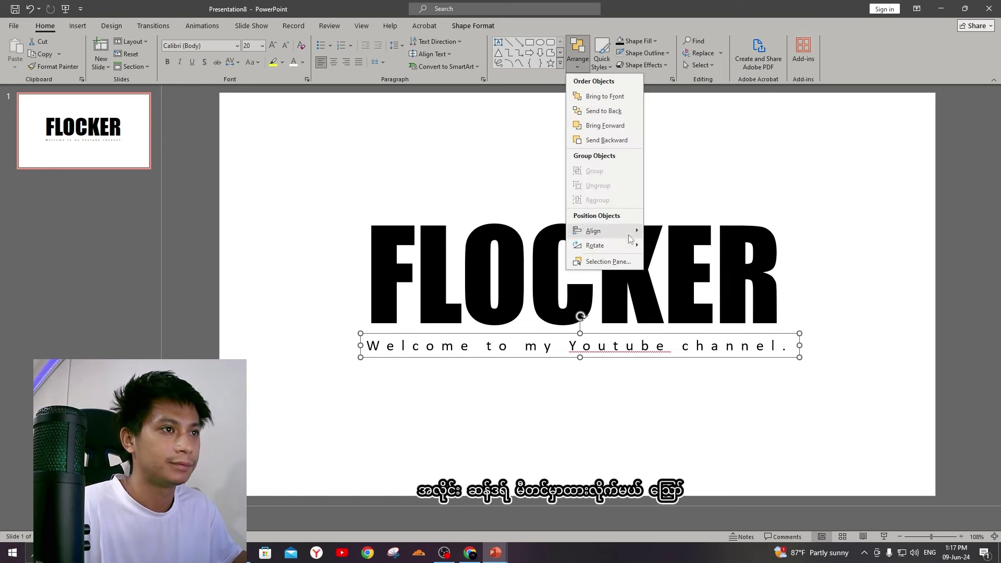
Align the subtitle to the slide's centre, then drag it back down beneath FLOCKER.
left_click(667, 245)
left_click(578, 52)
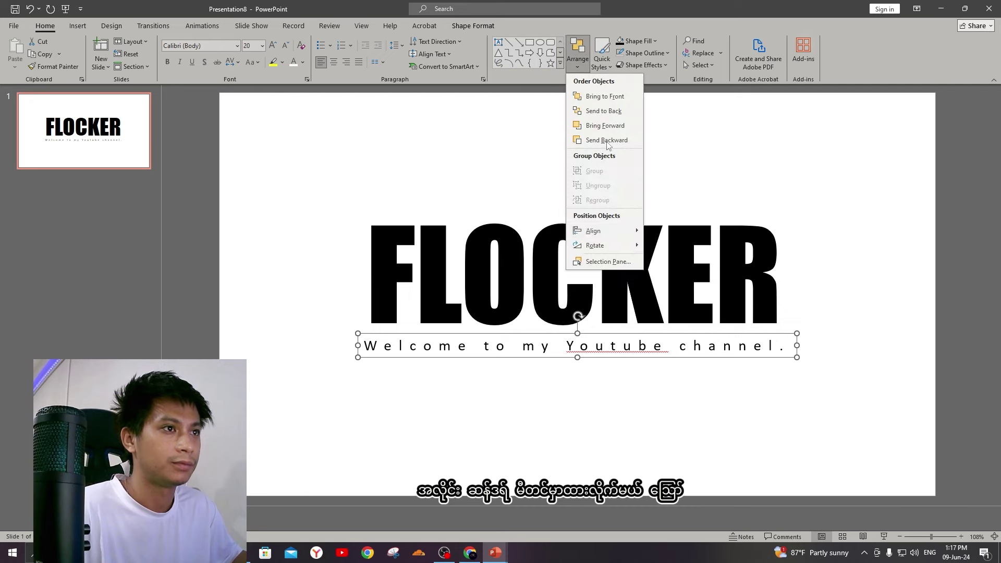
mouse_move(595, 231)
left_click(682, 290)
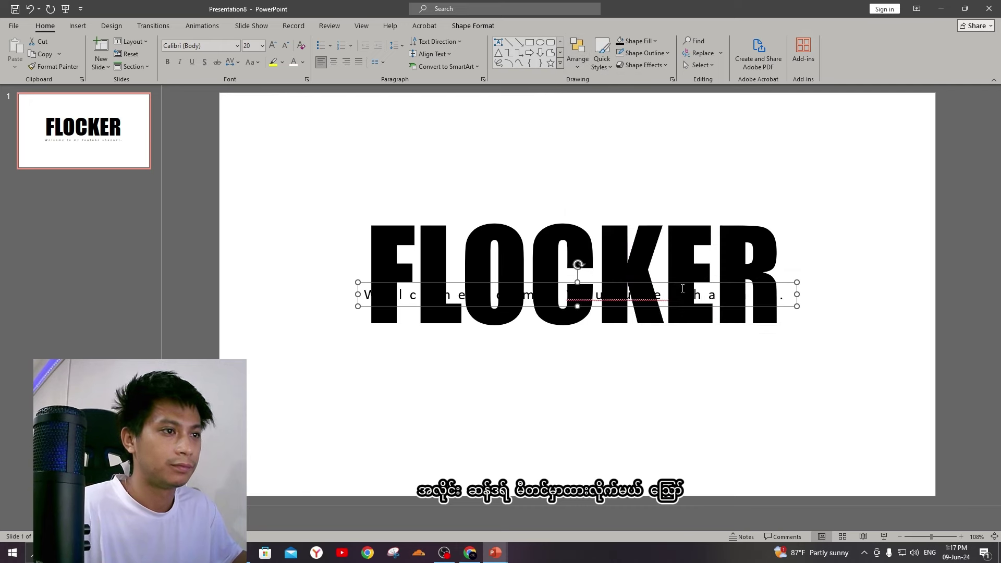
left_click_drag(601, 283, 600, 329)
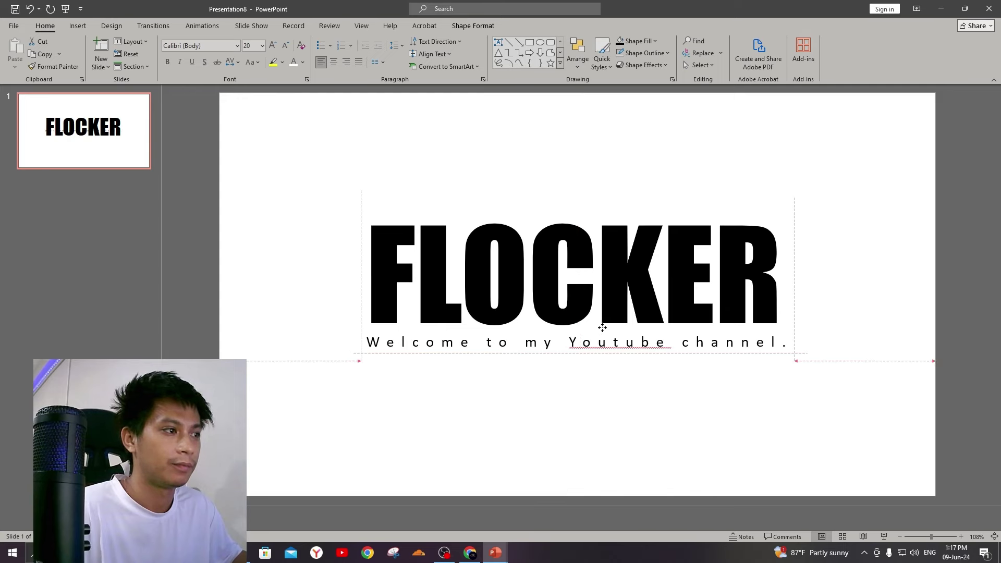
left_click(666, 401)
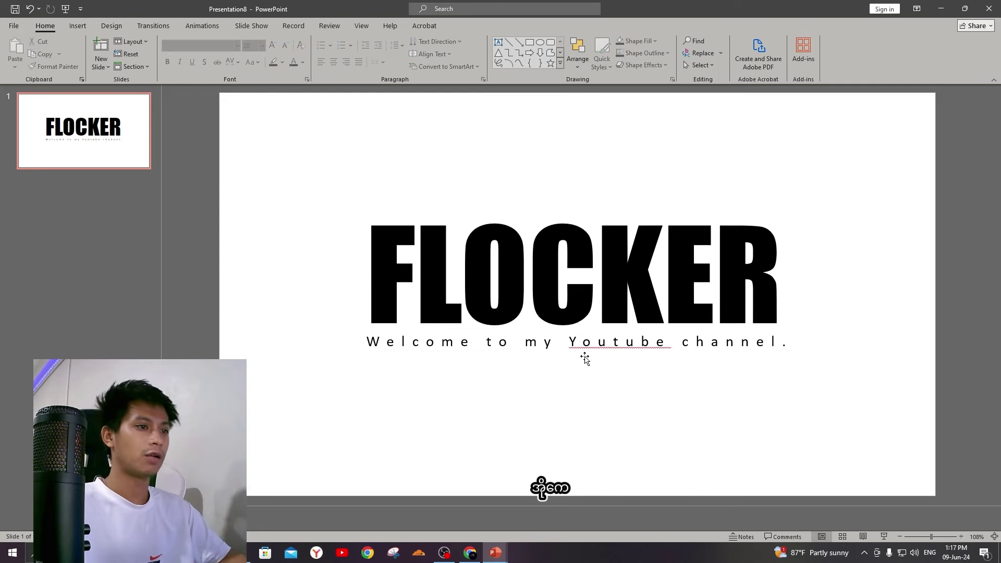
Lower the subtitle slightly to leave a small gap below FLOCKER.
left_click(488, 266)
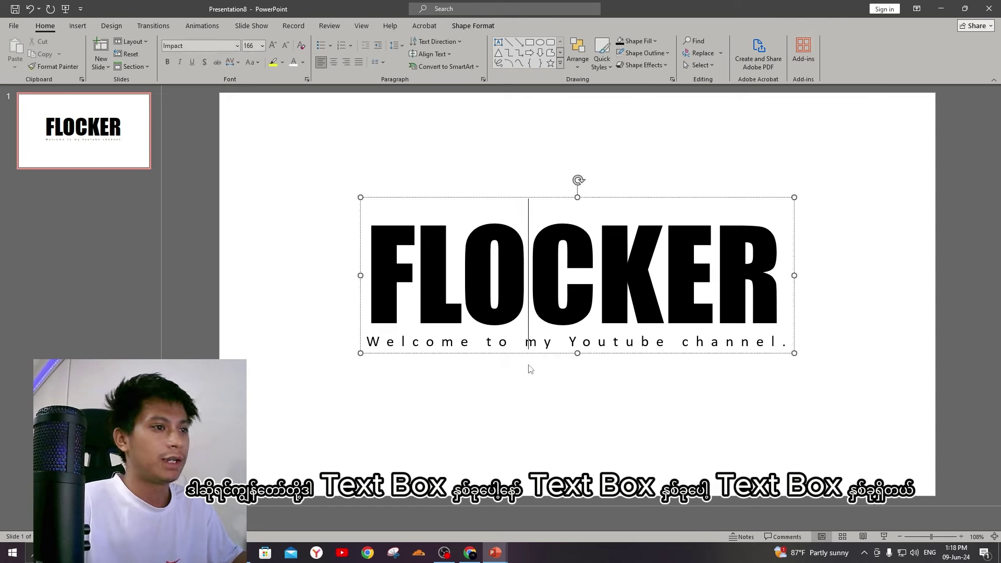
left_click(529, 368)
left_click(528, 356)
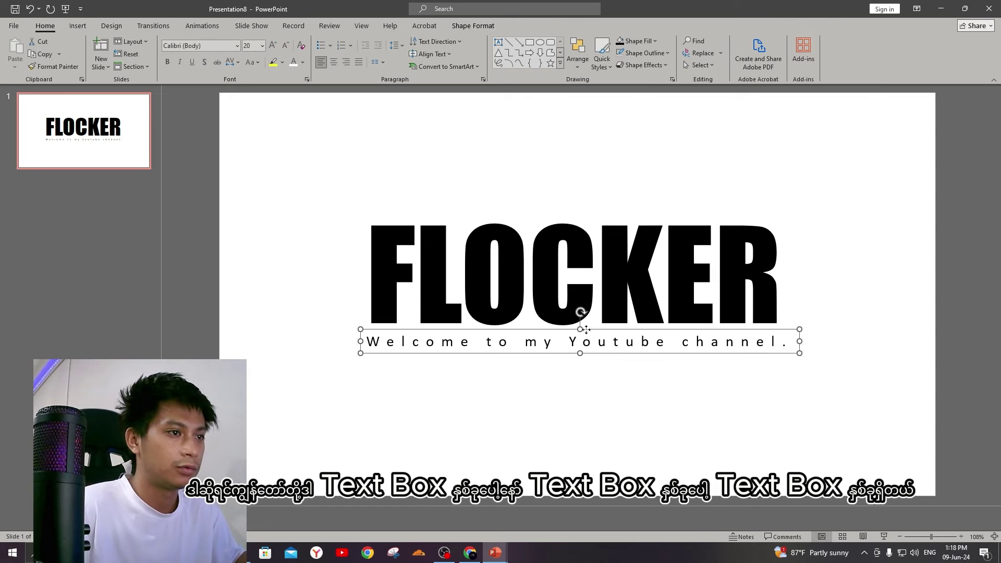
left_click_drag(587, 330, 587, 342)
left_click(585, 407)
left_click(586, 296)
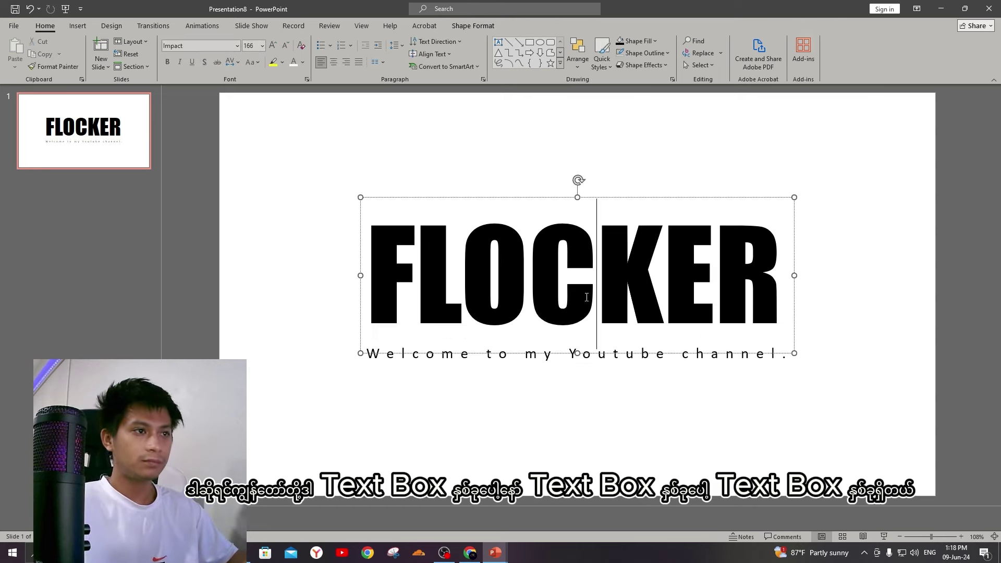
left_click(584, 354)
left_click(605, 402)
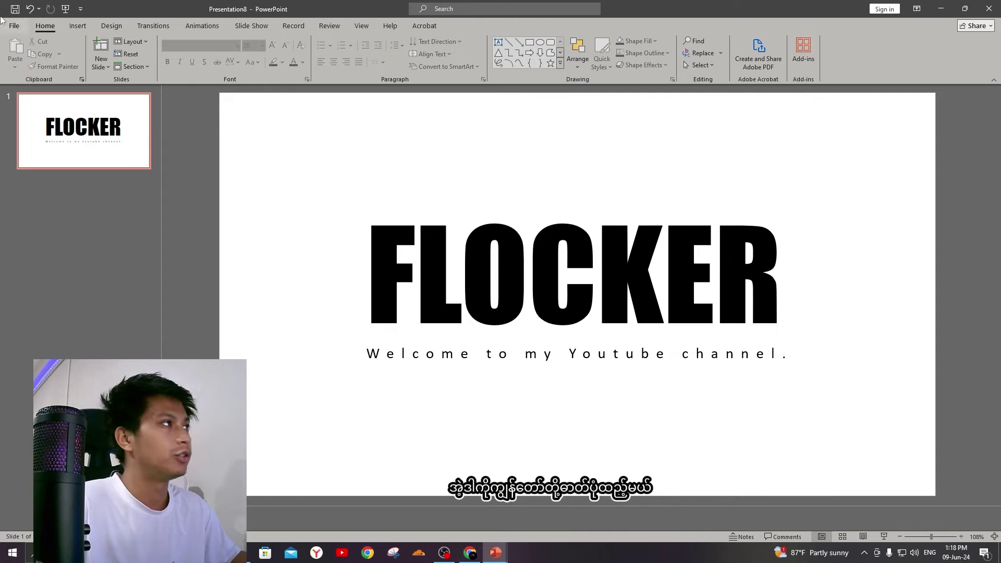
left_click(83, 30)
left_click(77, 49)
Insert Thailand.jpg, crop it to 16:9, and move it to the slide's top-left.
left_click(97, 92)
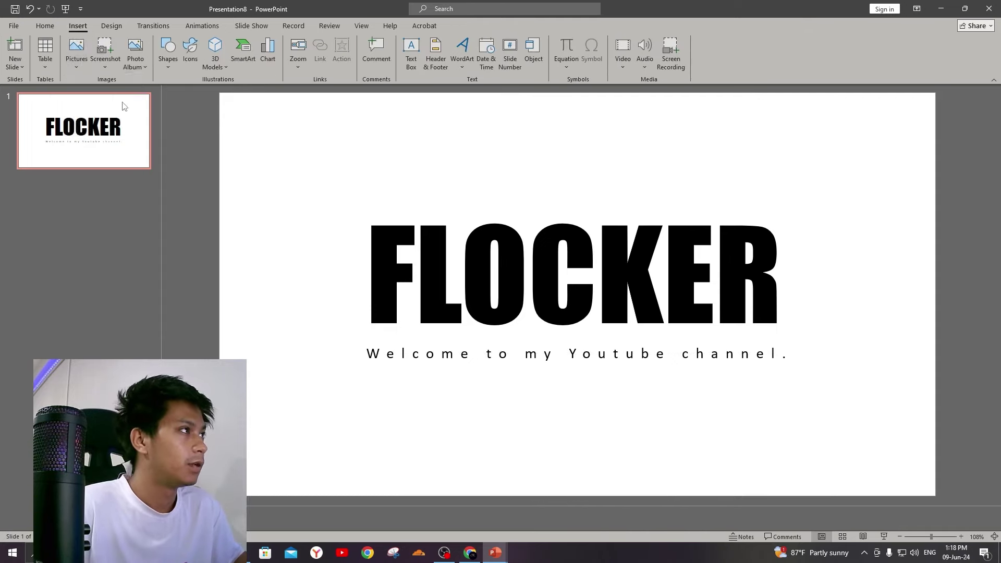
left_click(230, 98)
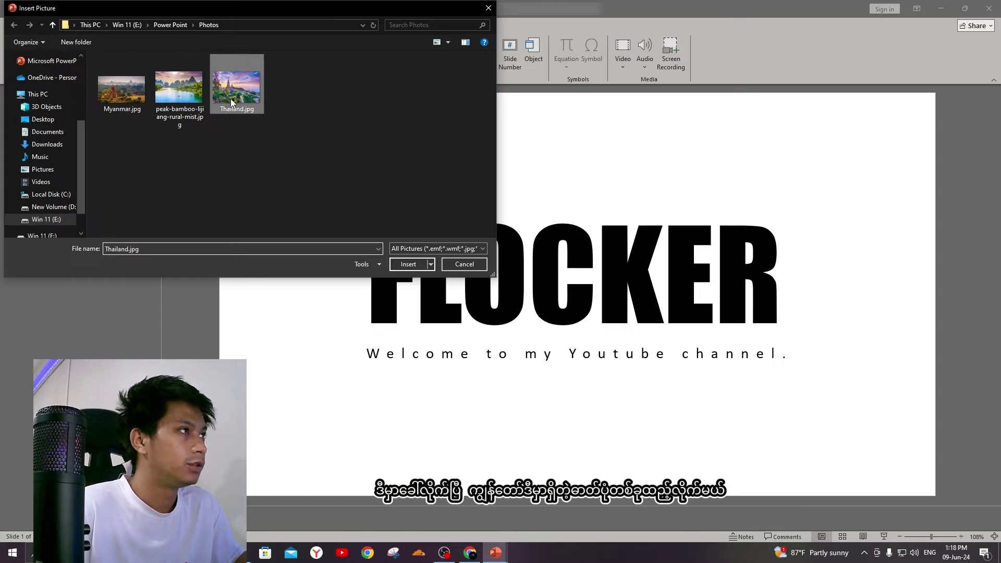
left_click(400, 266)
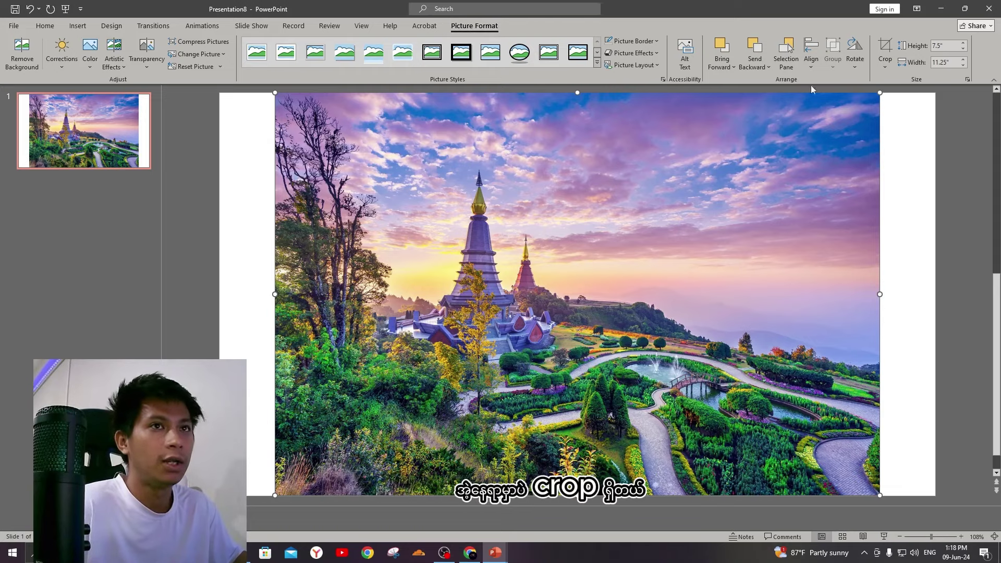
left_click(894, 69)
mouse_move(913, 111)
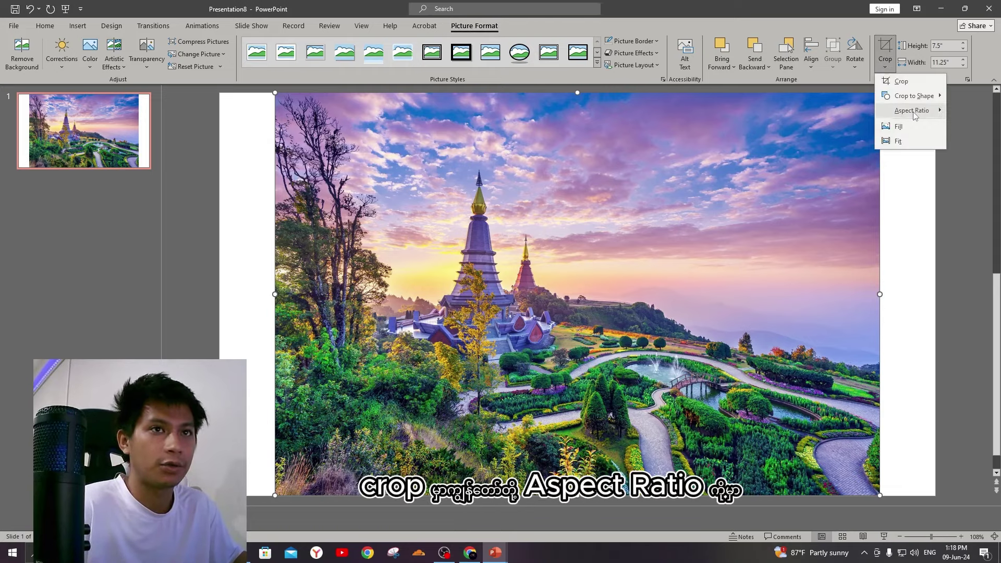
left_click(971, 290)
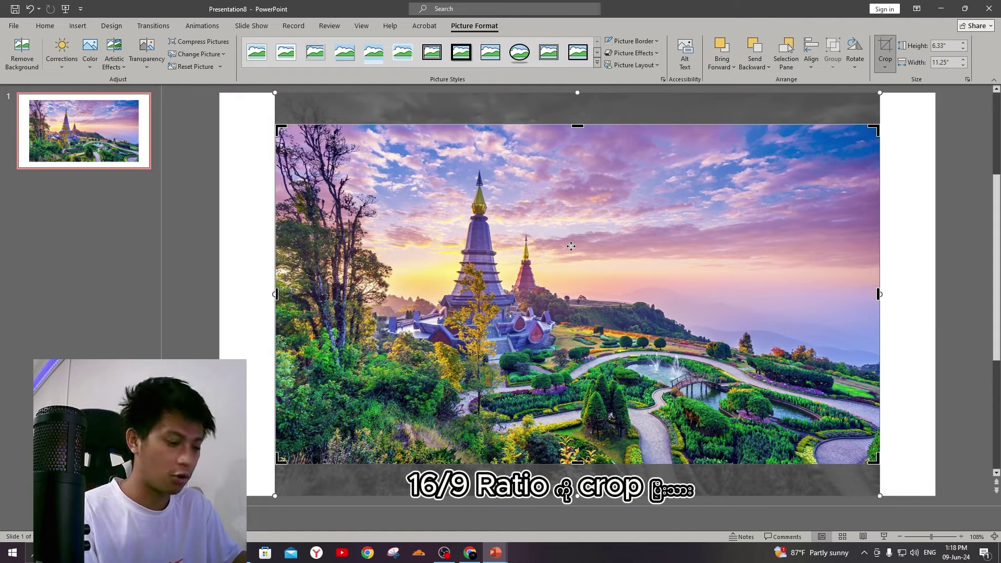
key("Return")
left_click_drag(546, 212, 482, 176)
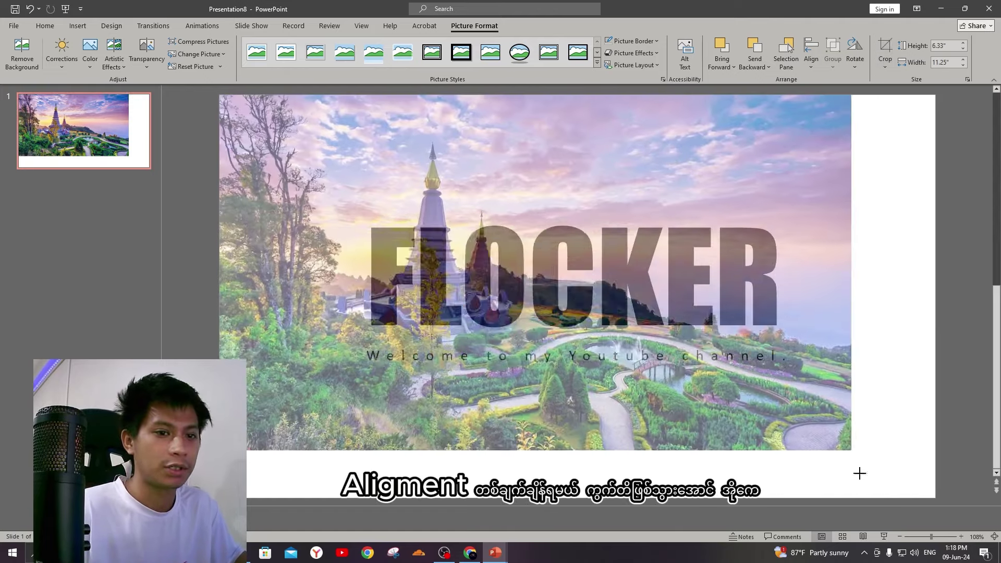
Stretch the temple photo over the slide and send it to back, then delete it.
left_click_drag(860, 473, 935, 498)
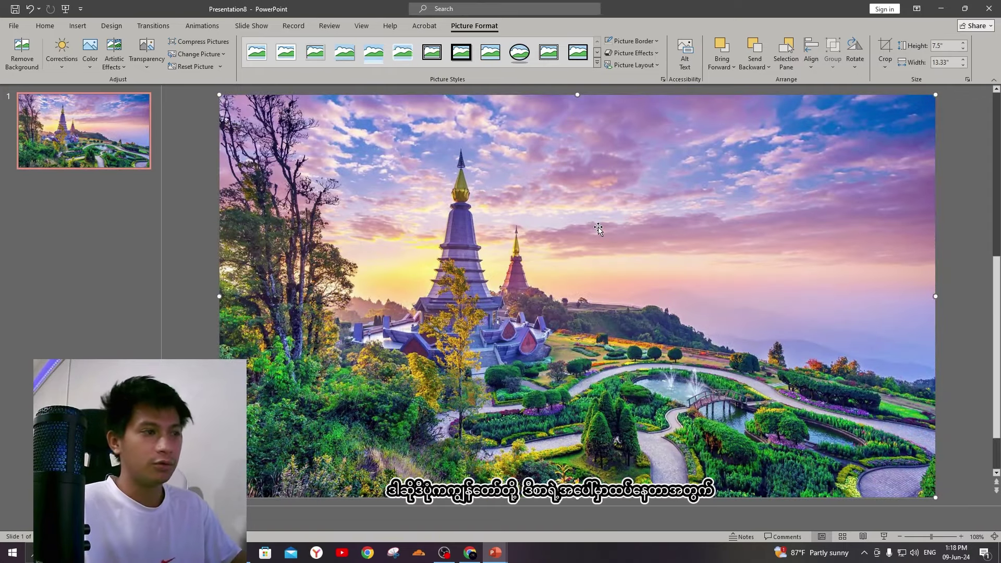
right_click(586, 194)
mouse_move(623, 327)
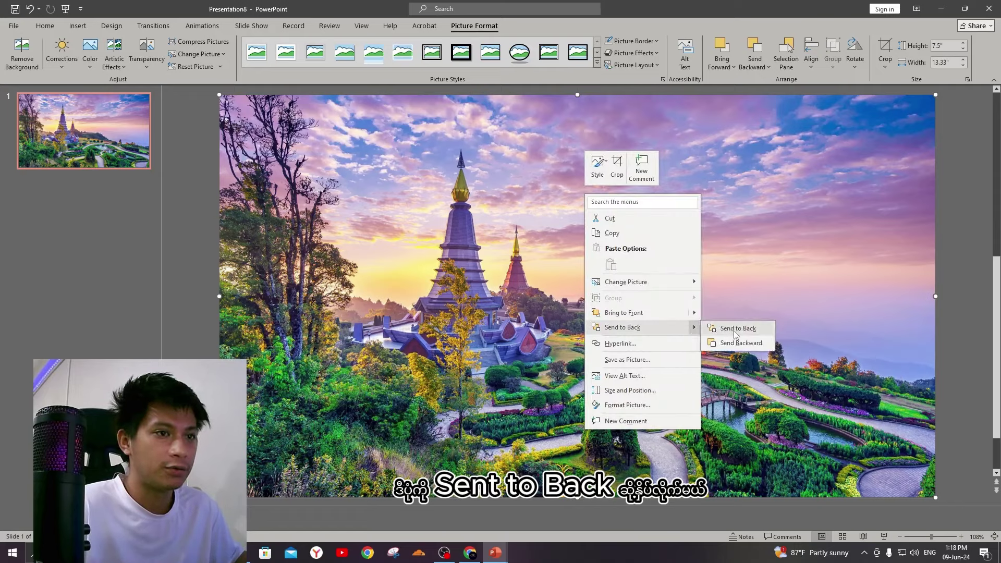
left_click(736, 332)
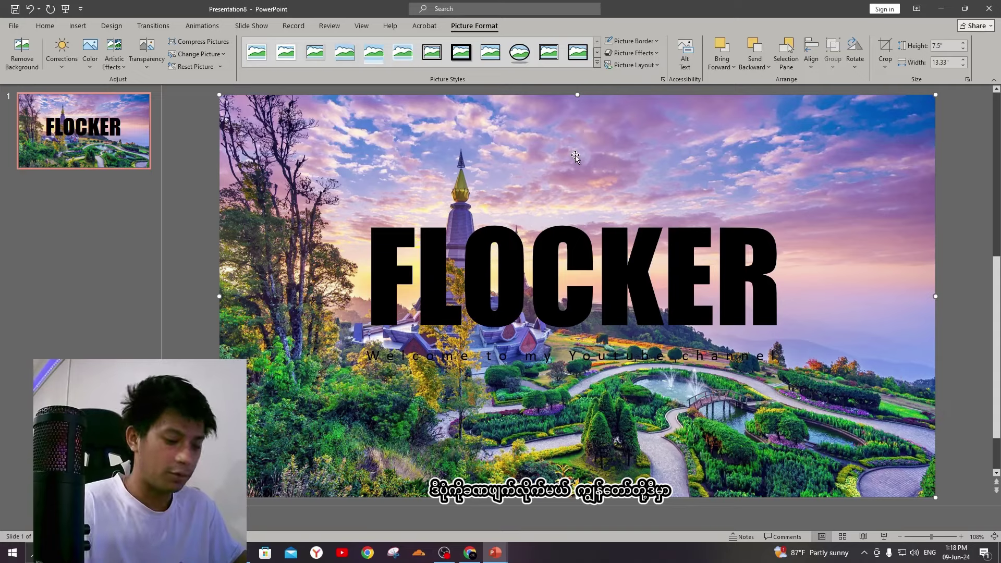
key("Delete")
left_click(73, 26)
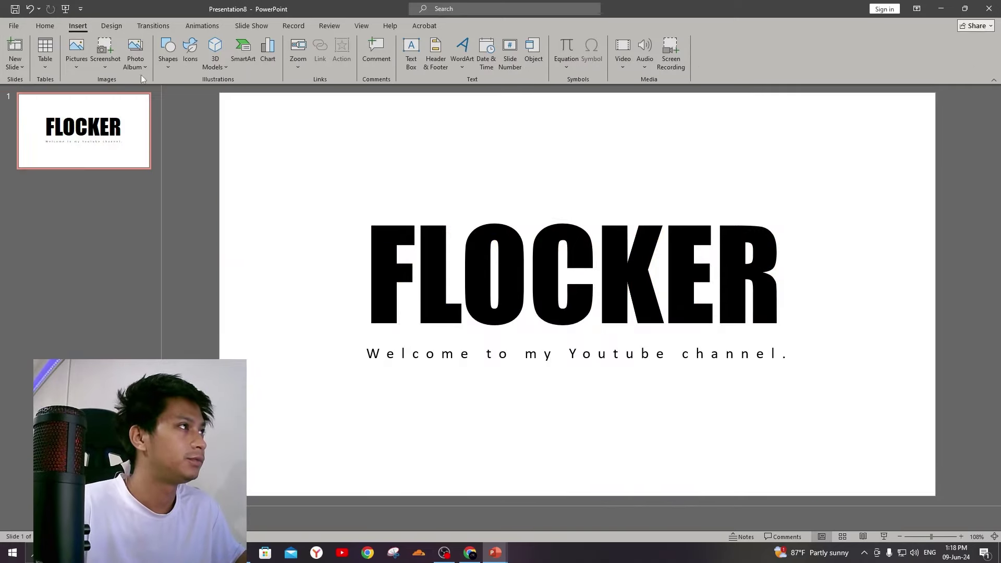
Draw a rectangle covering the whole slide.
left_click(166, 53)
left_click(194, 95)
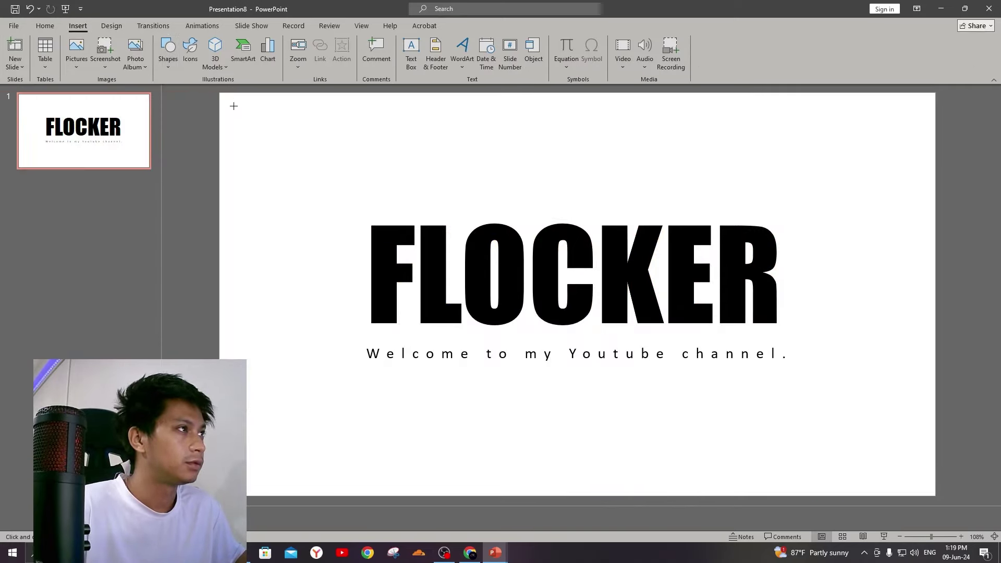
left_click_drag(220, 94, 934, 496)
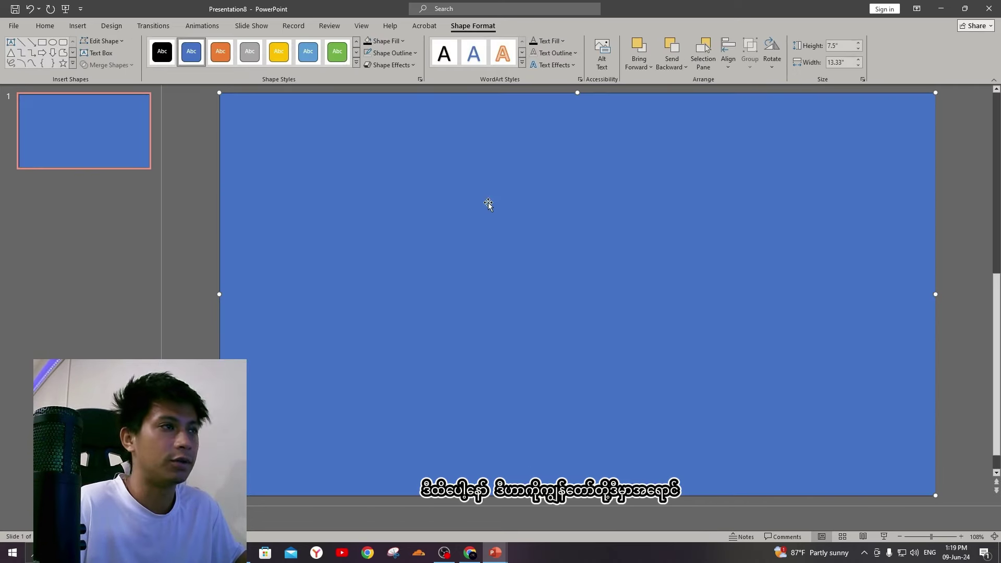
left_click(402, 41)
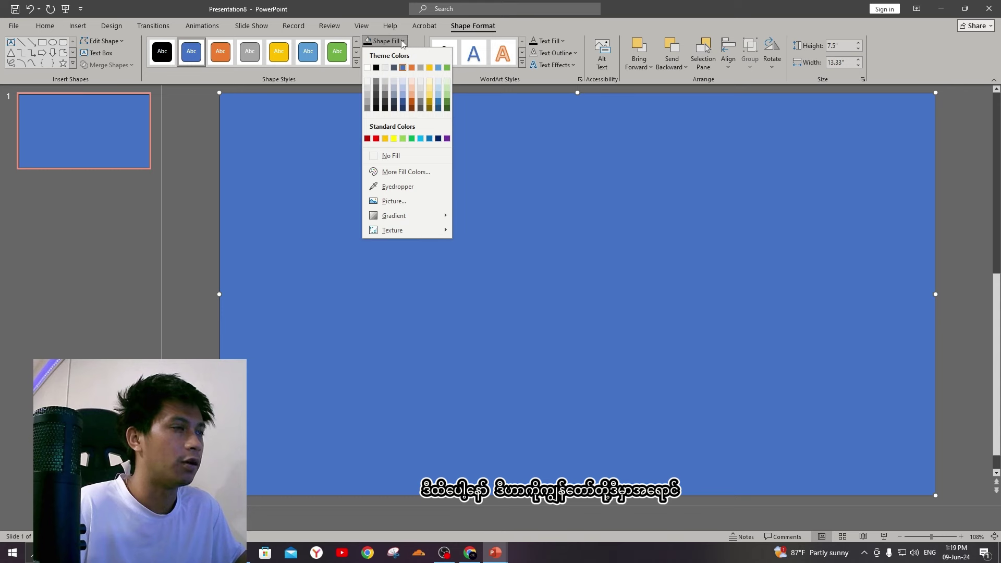
left_click(493, 240)
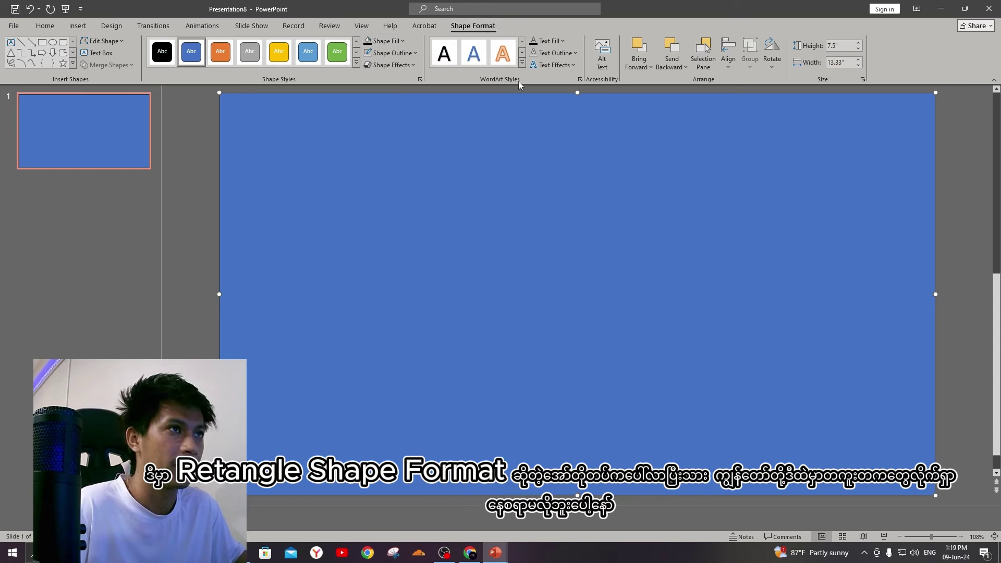
scroll(196, 31, "up", 6)
scroll(152, 31, "up", 2)
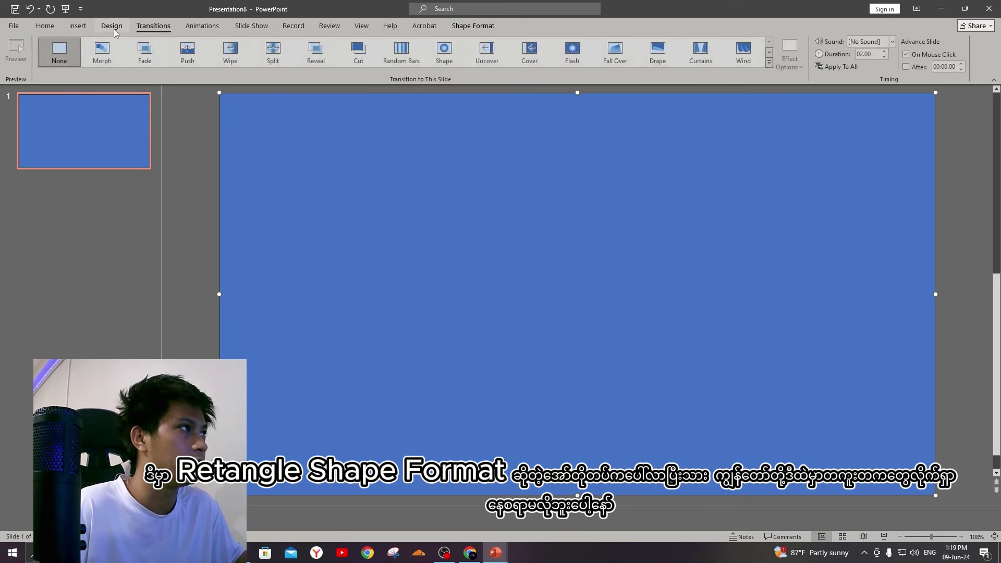
scroll(104, 31, "up", 1)
left_click(476, 27)
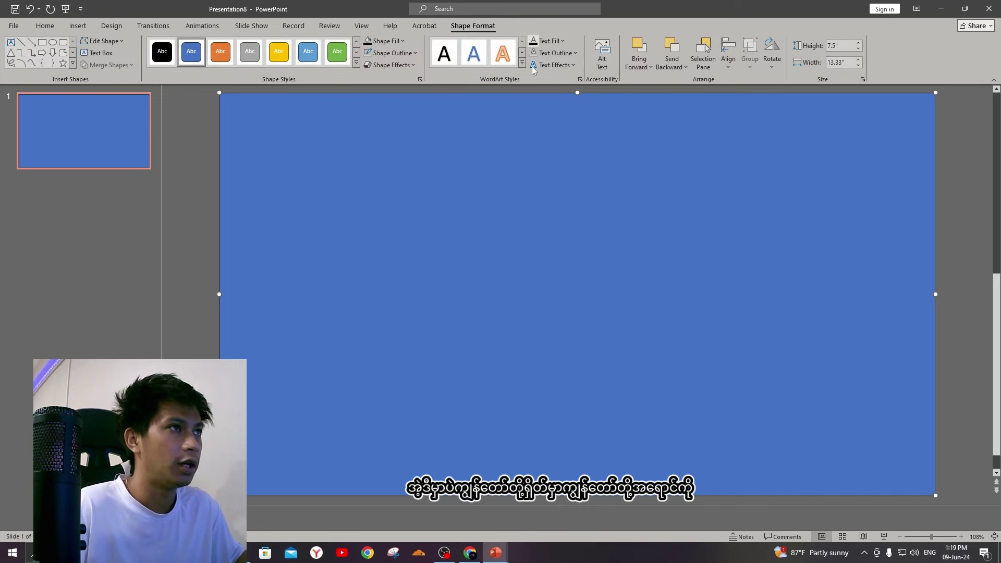
Give the rectangle a light grey fill, no outline and a centred outer shadow.
left_click(403, 42)
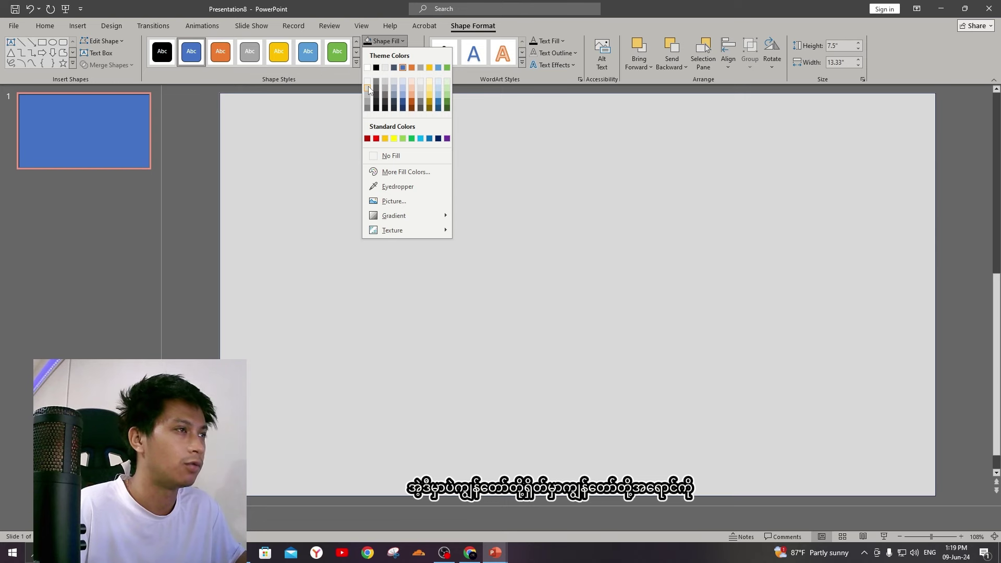
left_click(368, 87)
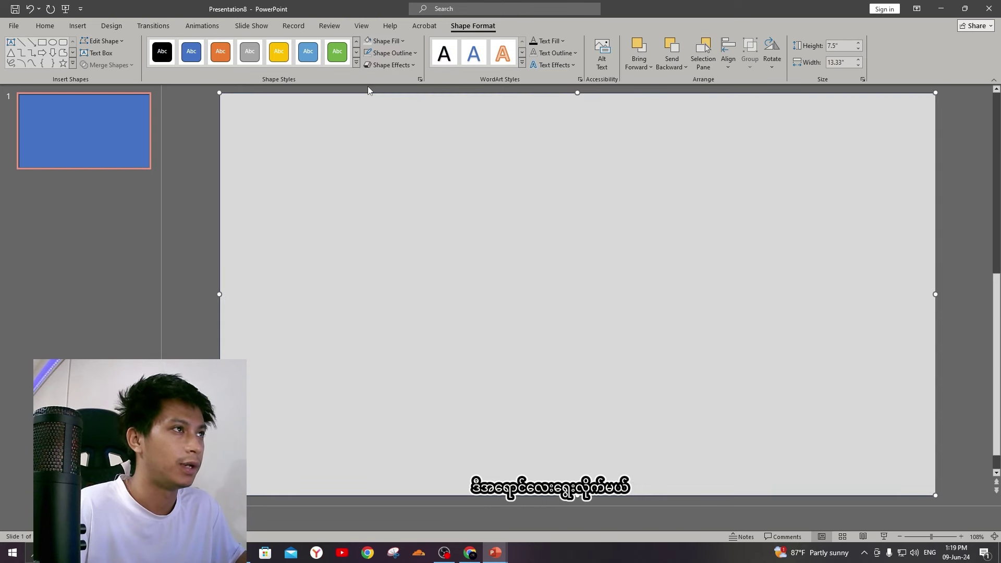
left_click(415, 54)
left_click(407, 167)
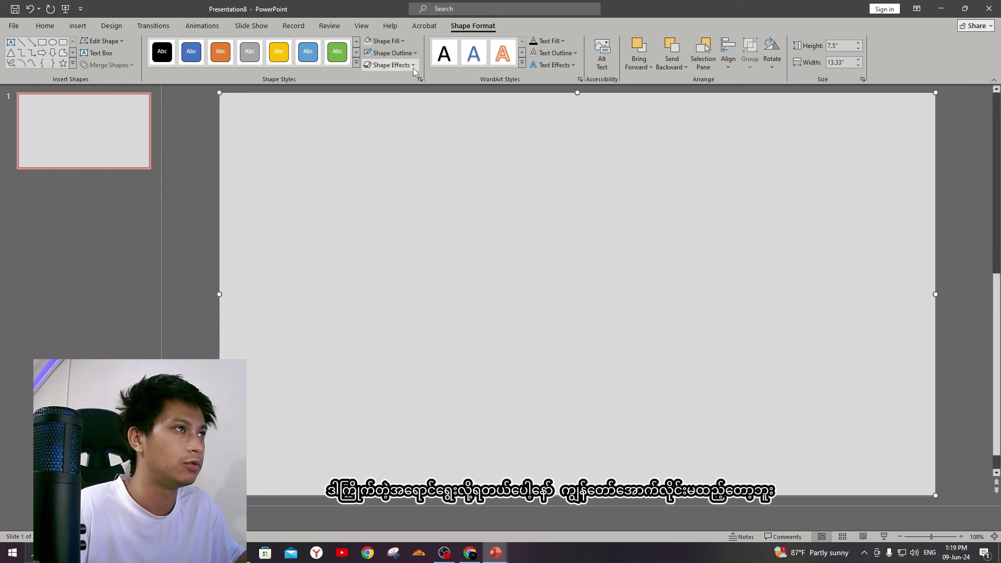
left_click(413, 66)
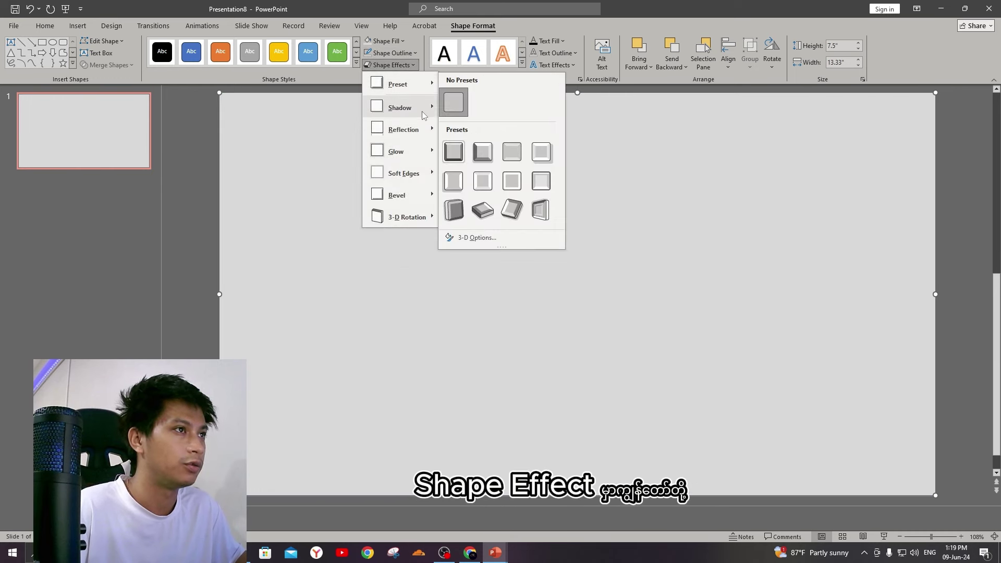
mouse_move(399, 108)
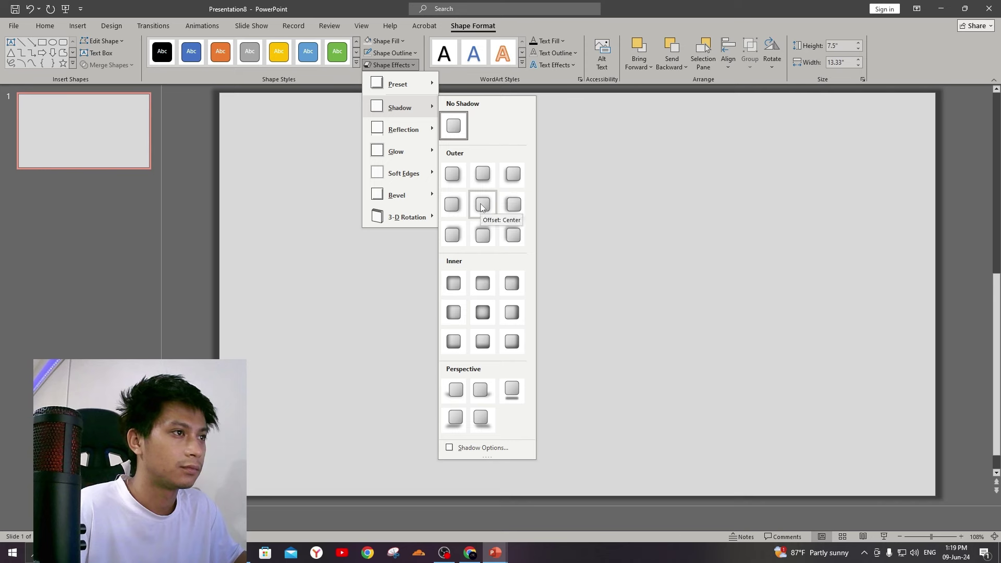
left_click(481, 206)
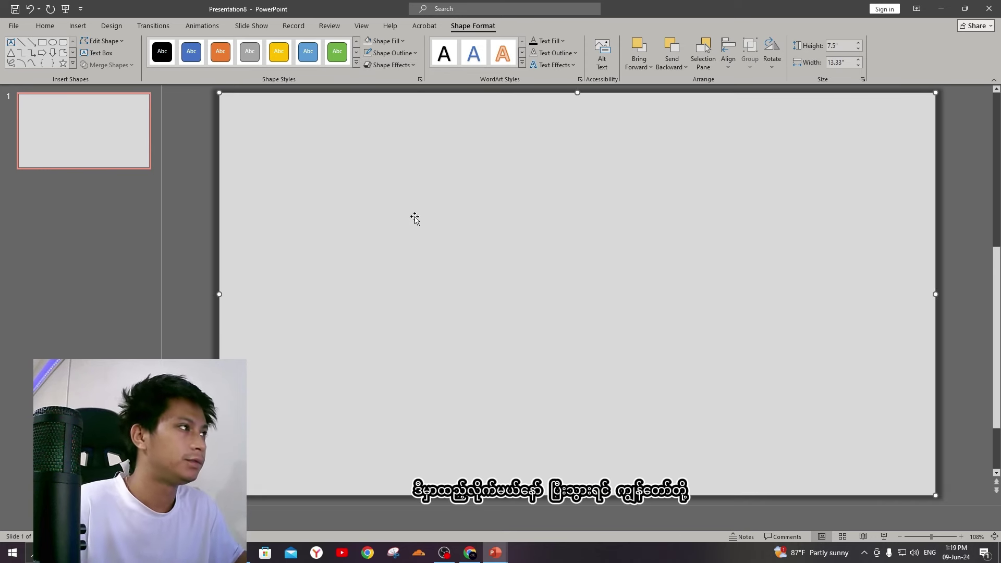
Send the grey rectangle to the back, undoing its accidental move.
right_click(588, 212)
mouse_move(627, 359)
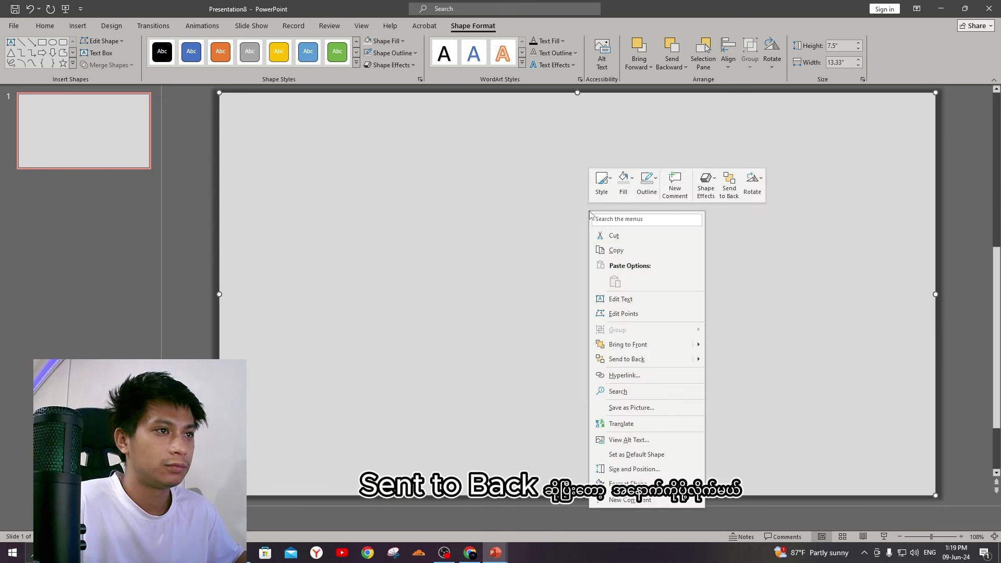
left_click(729, 363)
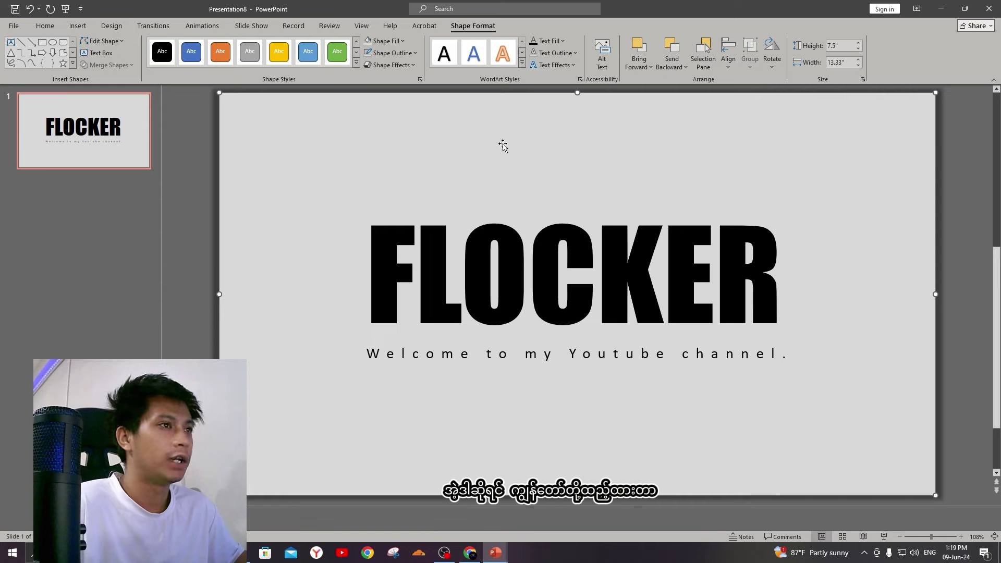
left_click_drag(503, 146, 544, 168)
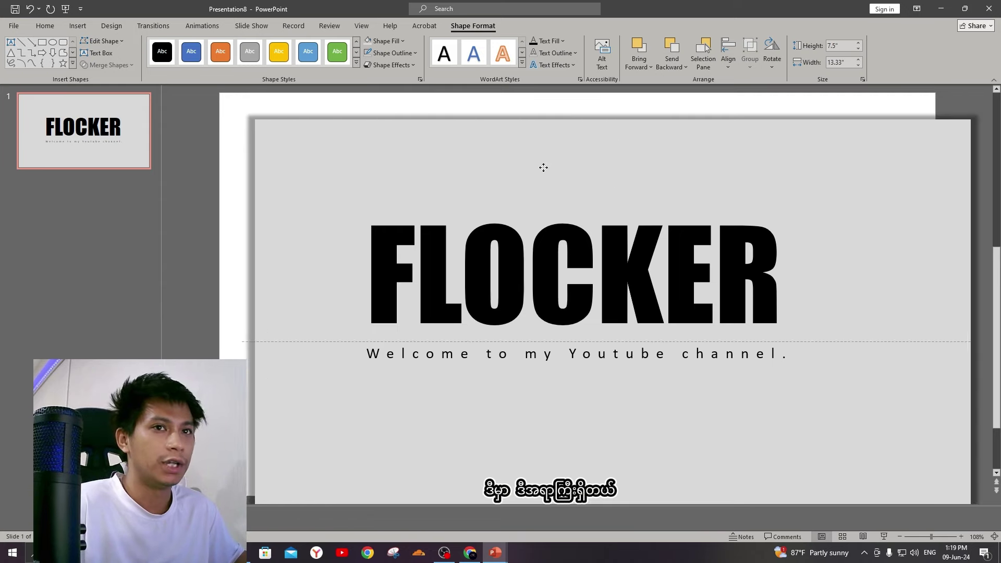
left_click_drag(544, 168, 502, 146)
left_click_drag(522, 197, 505, 168)
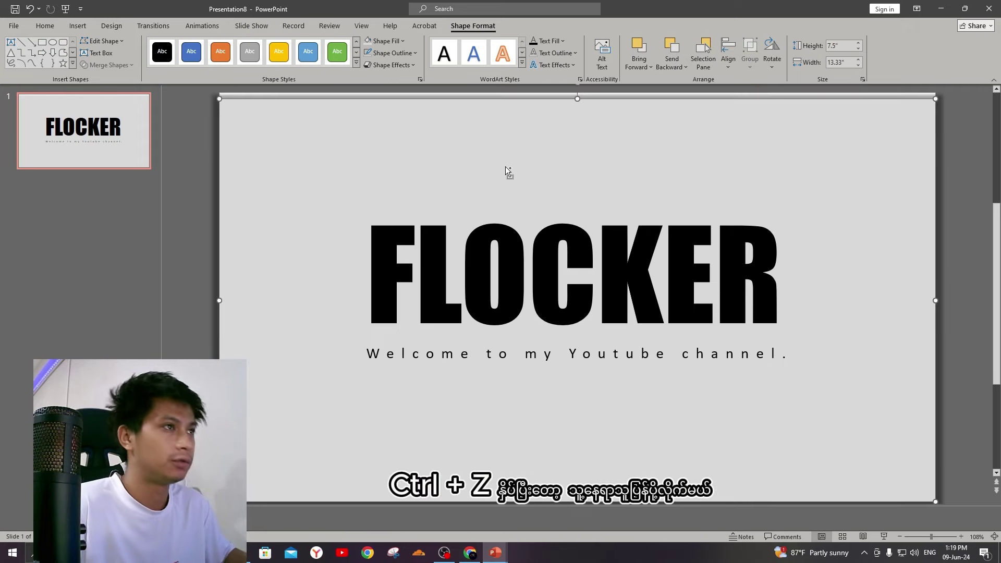
key("ctrl+z")
Select the grey rectangle together with the FLOCKER title and subtitle.
left_click(603, 303)
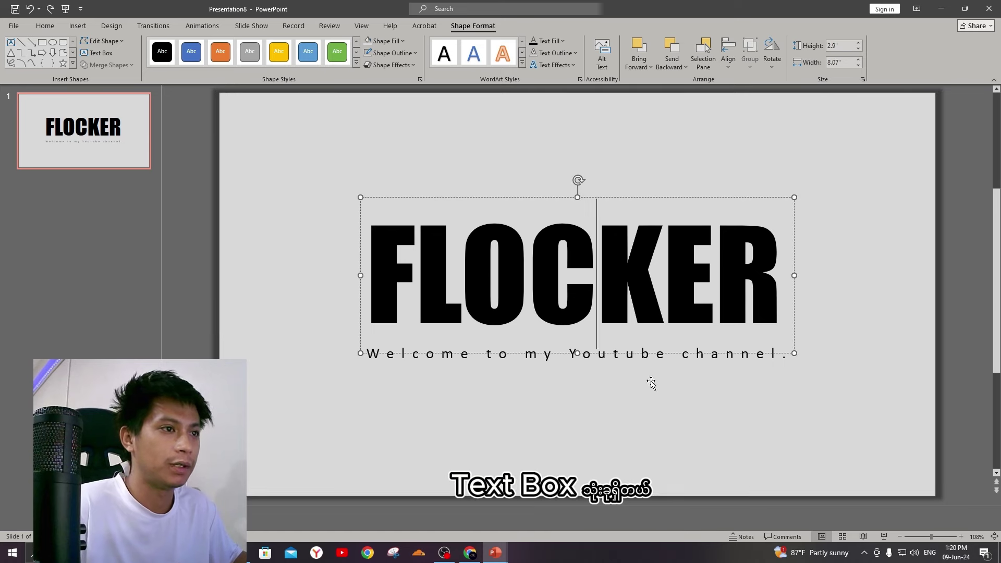
left_click(538, 155)
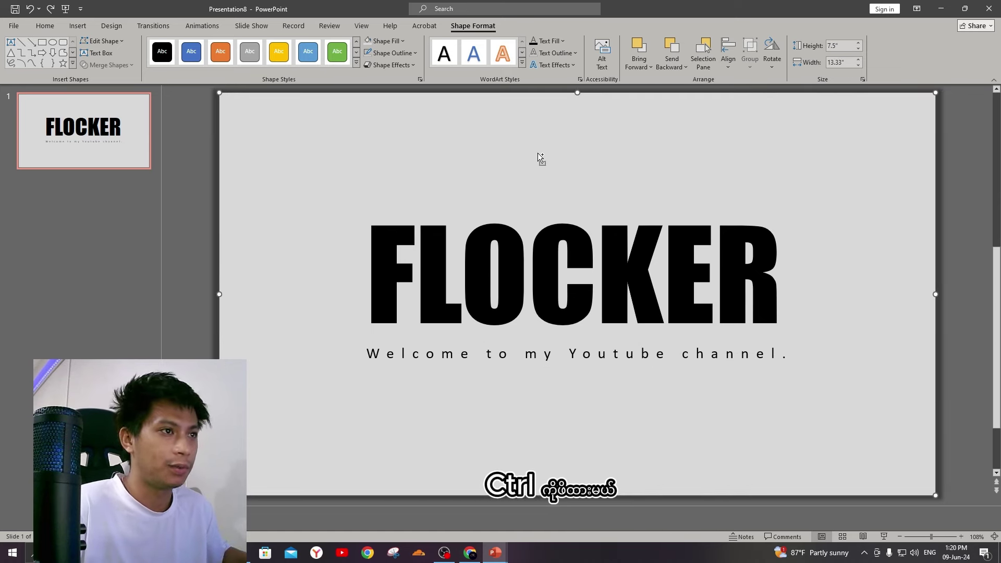
left_click(545, 245, "ctrl")
left_click(586, 358, "ctrl")
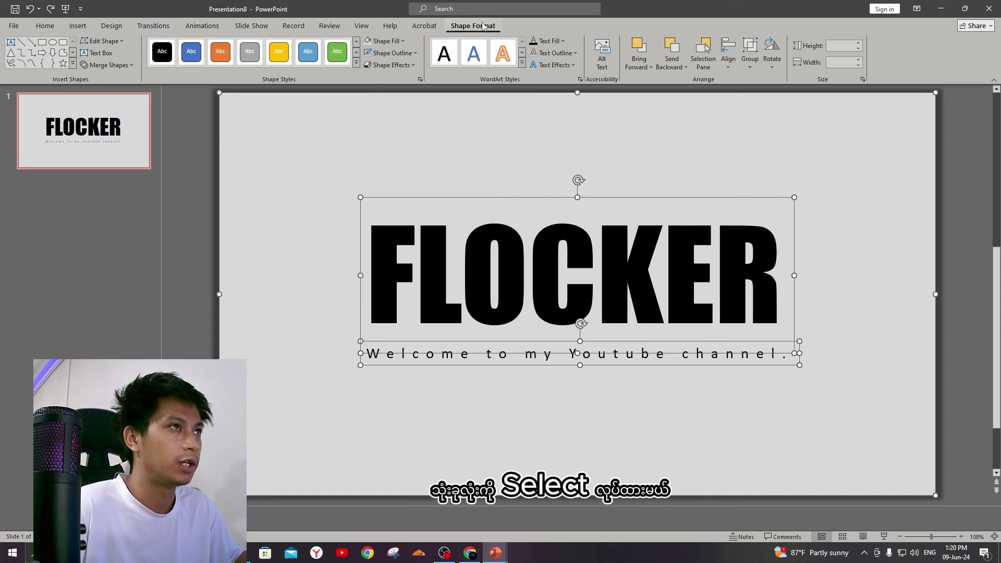
Subtract the FLOCKER and subtitle text from the rectangle, undoing the accidental moves of the cut-out.
left_click(133, 68)
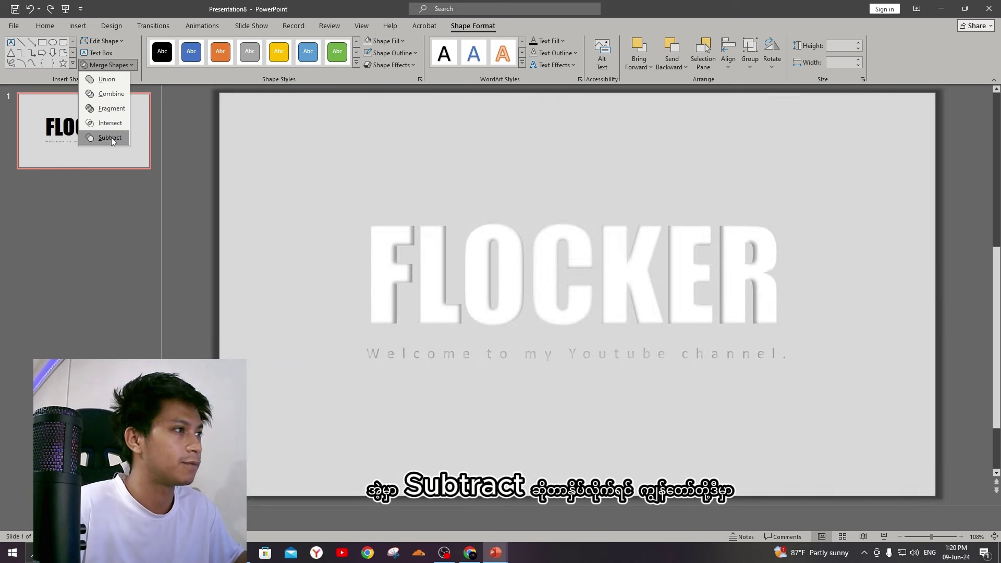
left_click(111, 137)
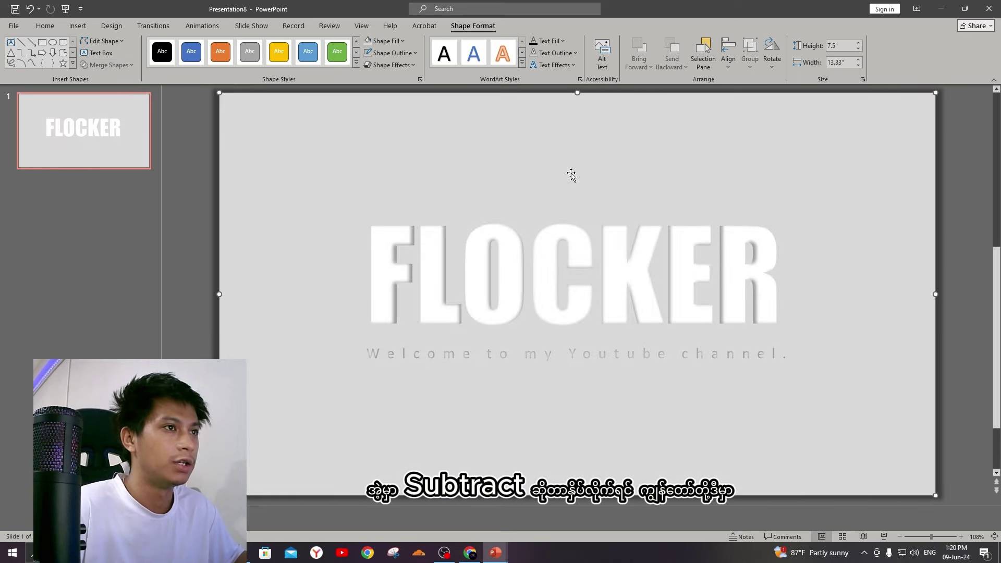
mouse_move(570, 172)
left_mouse_down()
mouse_move(620, 208)
mouse_move(523, 281)
mouse_move(637, 219)
mouse_move(451, 184)
left_mouse_up()
mouse_move(548, 188)
left_mouse_down()
mouse_move(577, 226)
mouse_move(615, 208)
mouse_move(655, 239)
mouse_move(572, 206)
mouse_move(614, 217)
left_mouse_up()
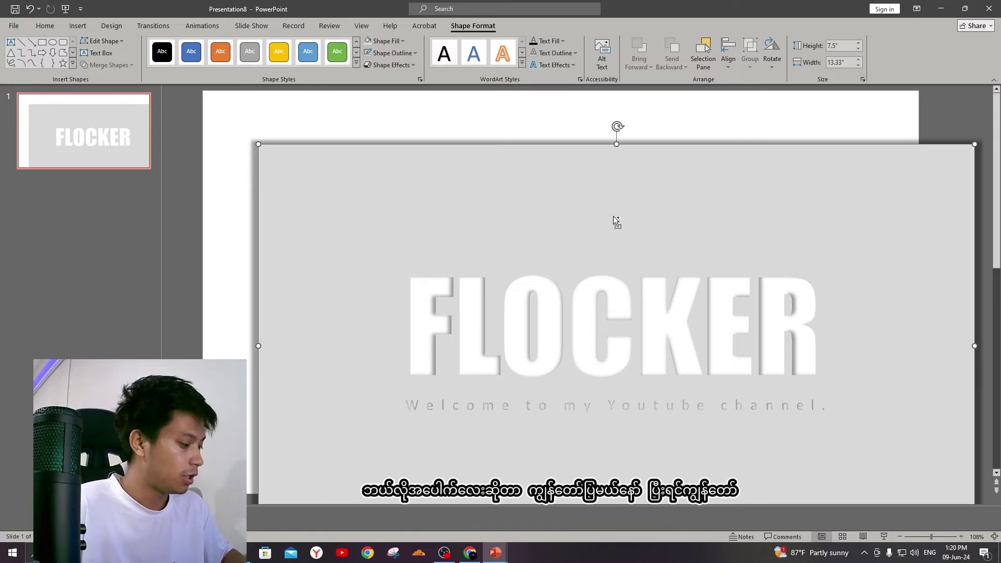
key("ctrl+z")
key("ctrl+z")
key("ctrl+z")
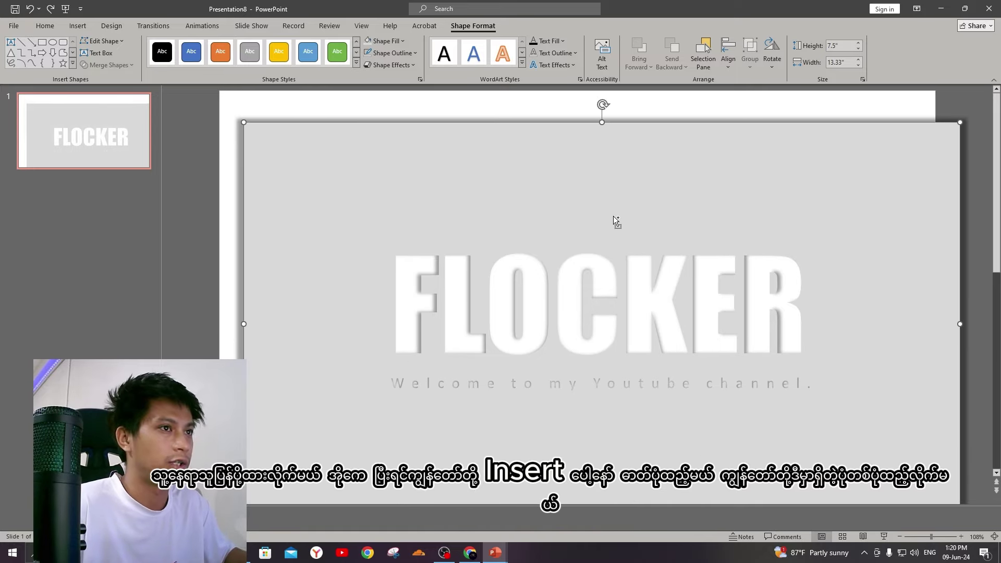
key("ctrl+z")
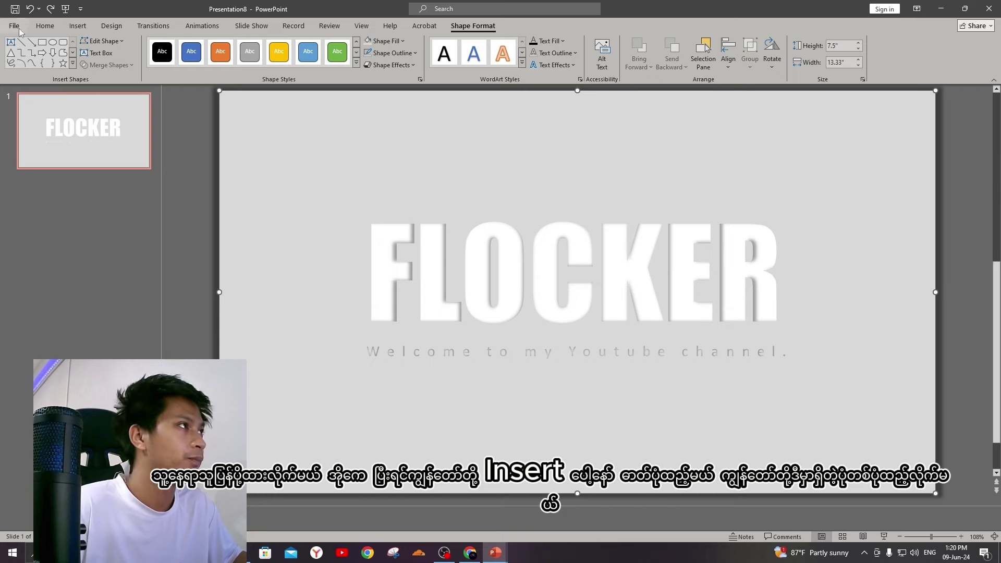
Insert the pagoda landscape photo from this computer onto the slide.
left_click(77, 26)
left_click(76, 52)
left_click(110, 98)
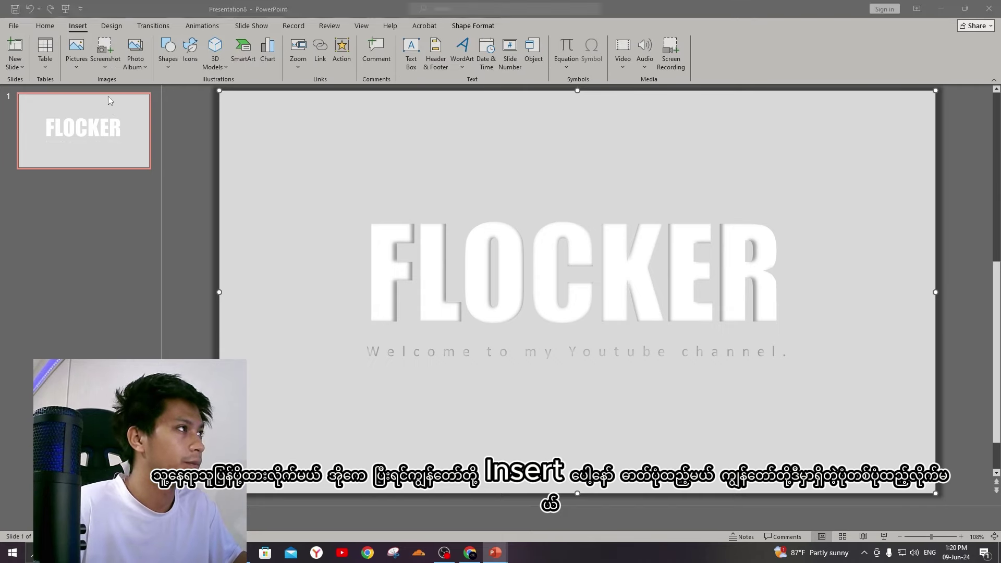
left_click(232, 94)
left_click(405, 264)
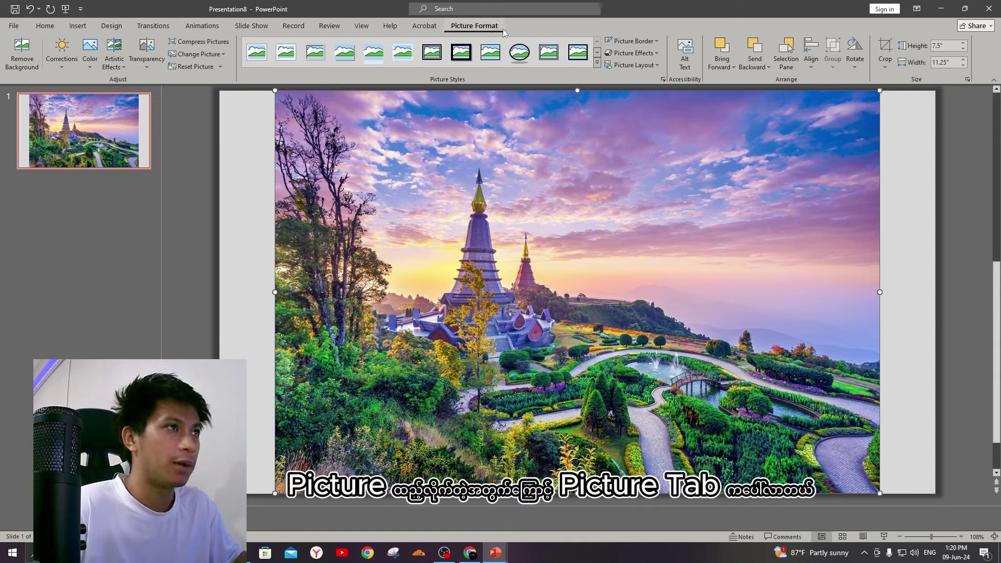
Crop the photo to 16:9 and enlarge it to fill the 13.33 × 7.5 inch slide.
left_click(886, 66)
mouse_move(913, 111)
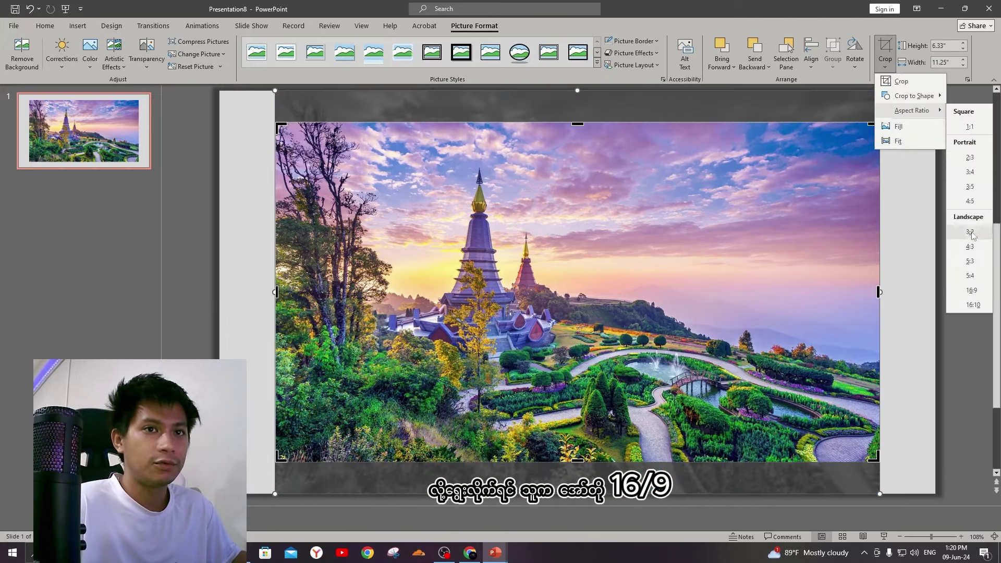
left_click(972, 290)
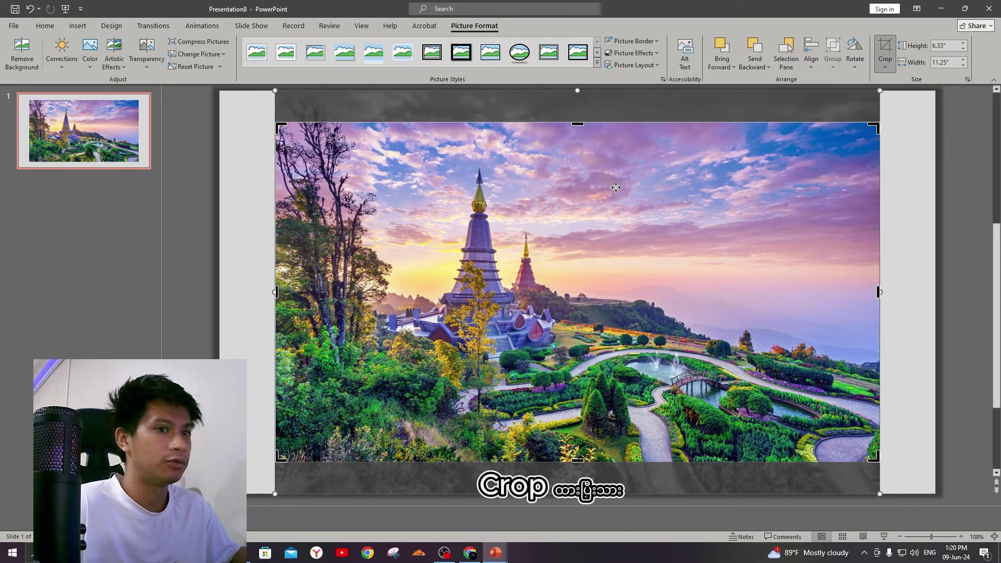
key("Return")
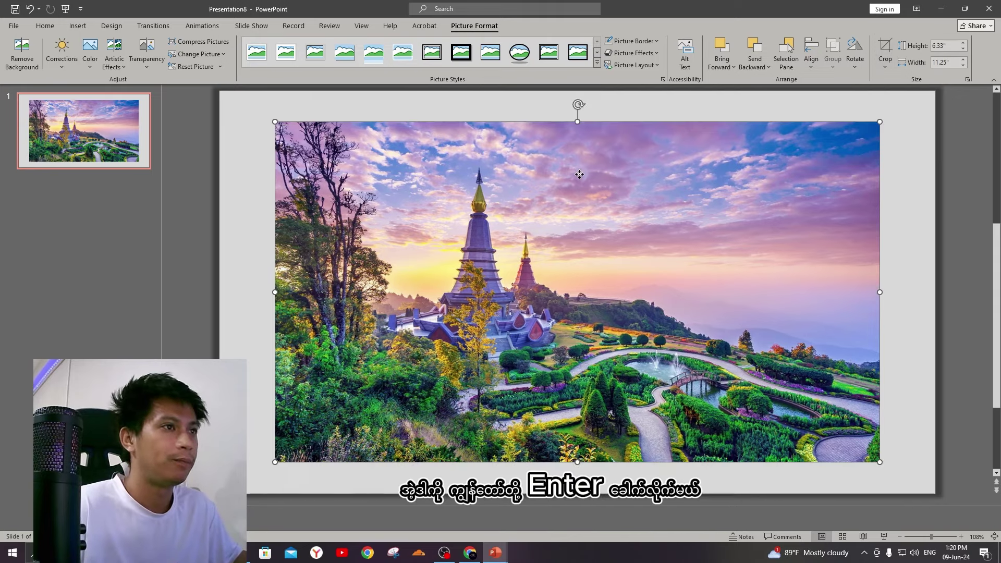
left_click_drag(580, 174, 523, 143)
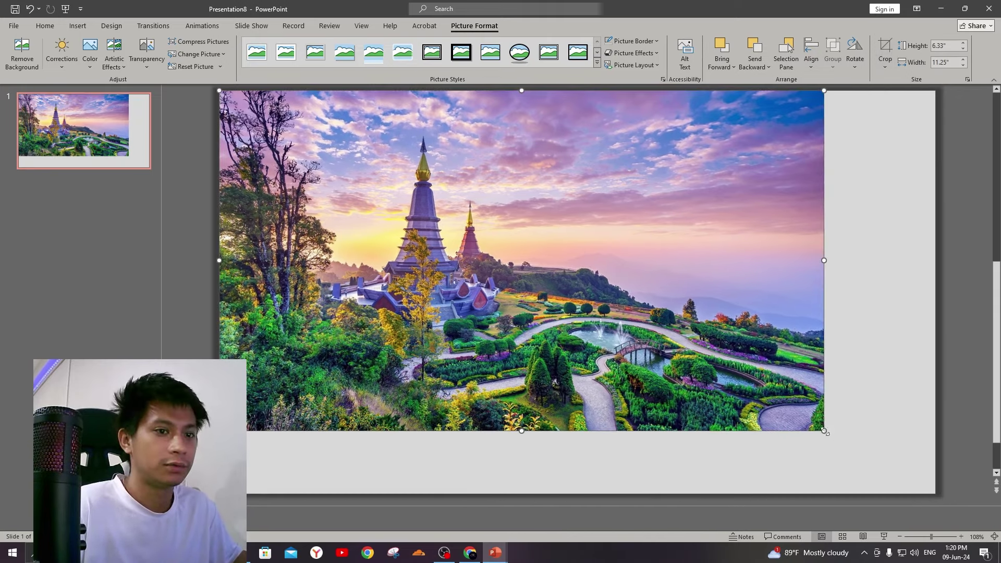
left_click_drag(824, 431, 936, 494)
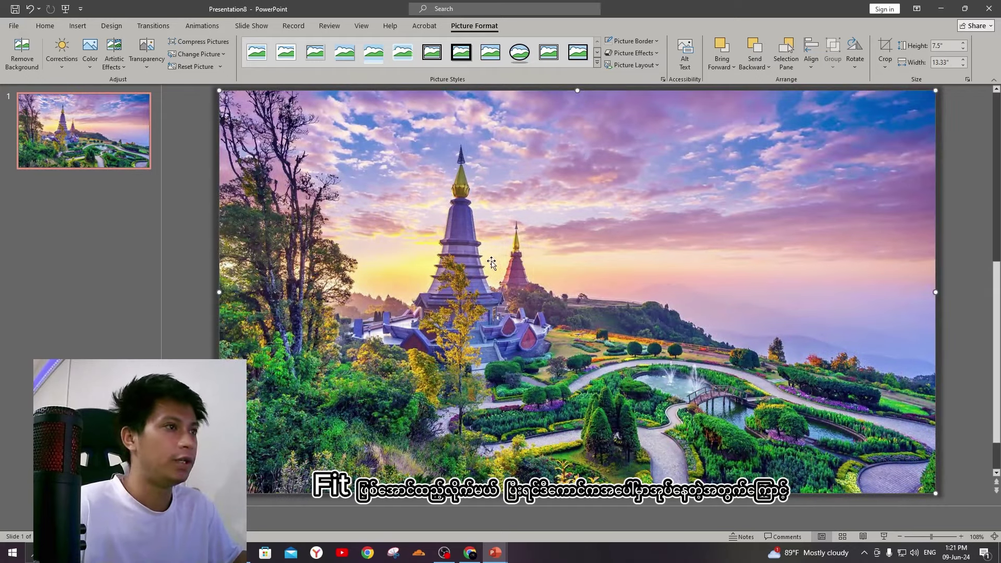
Send the pagoda photo to the back and realign the FLOCKER shape exactly over the slide.
right_click(534, 219)
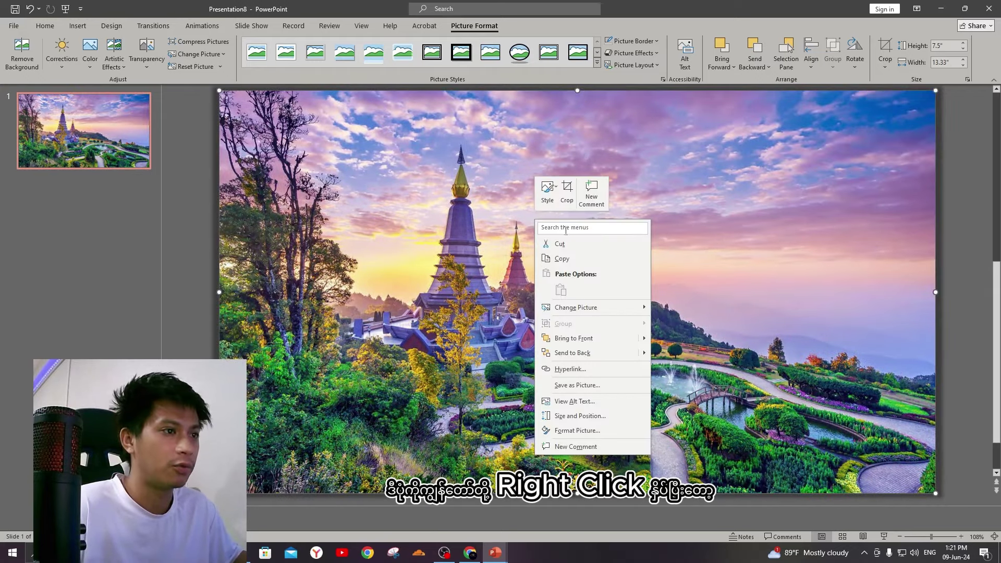
mouse_move(573, 353)
left_click(686, 354)
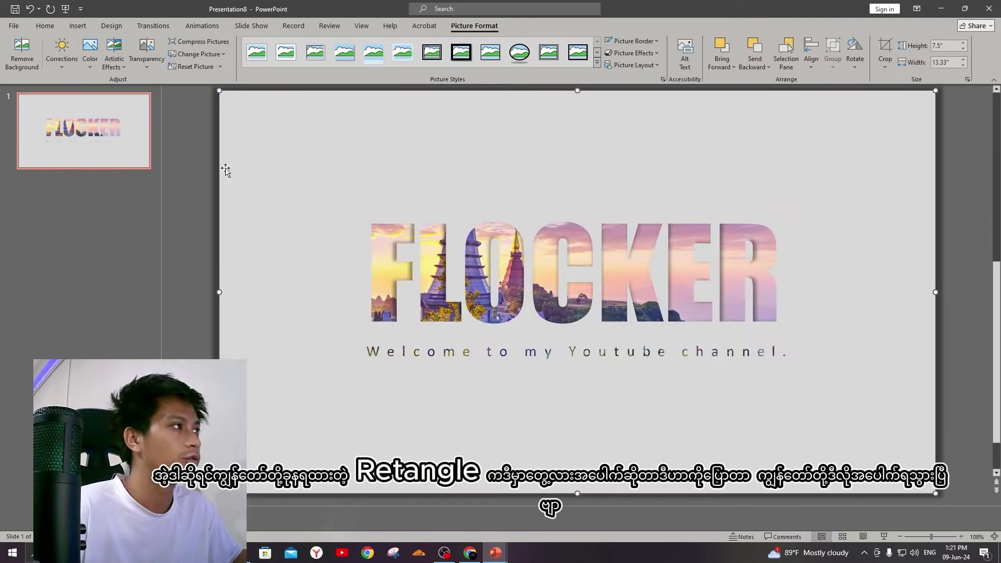
mouse_move(500, 178)
left_mouse_down()
mouse_move(466, 159)
mouse_move(475, 282)
mouse_move(566, 279)
left_mouse_up()
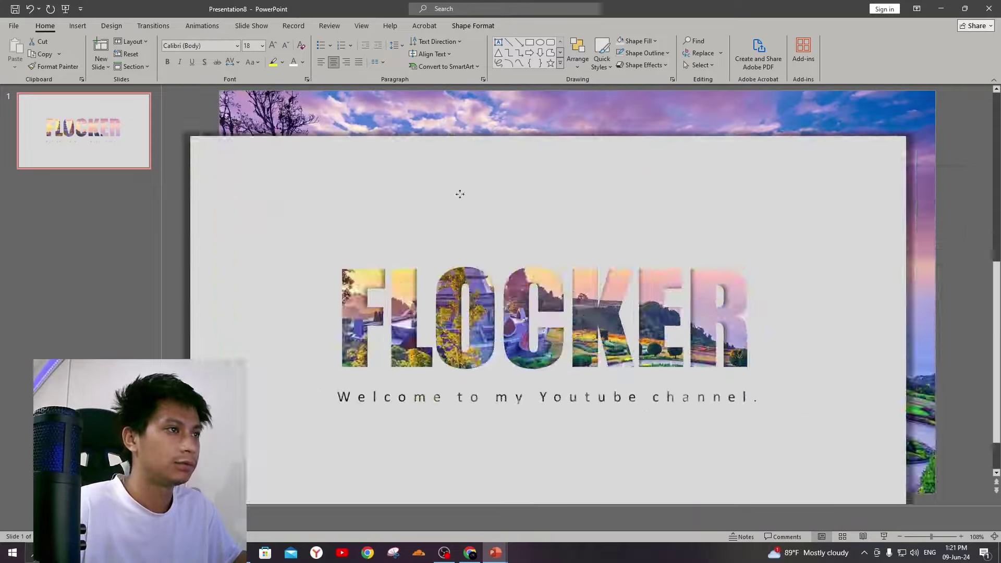
left_click_drag(565, 279, 490, 175)
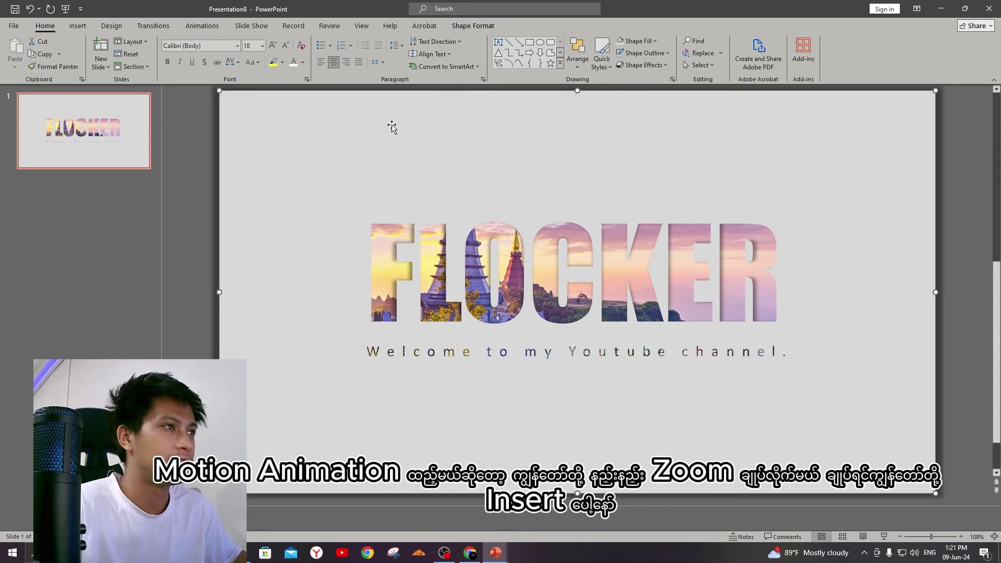
Insert peak-bamboo-lijiang-rural-mist.jpg from this device onto the FLOCKER slide.
left_click(901, 537)
left_click(900, 537)
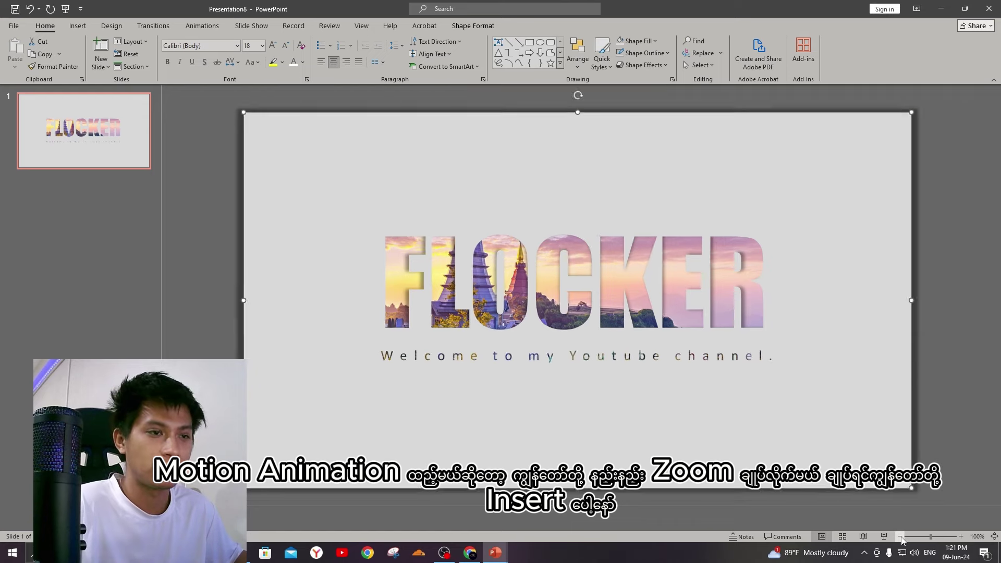
left_click(900, 537)
left_click(901, 536)
left_click(900, 536)
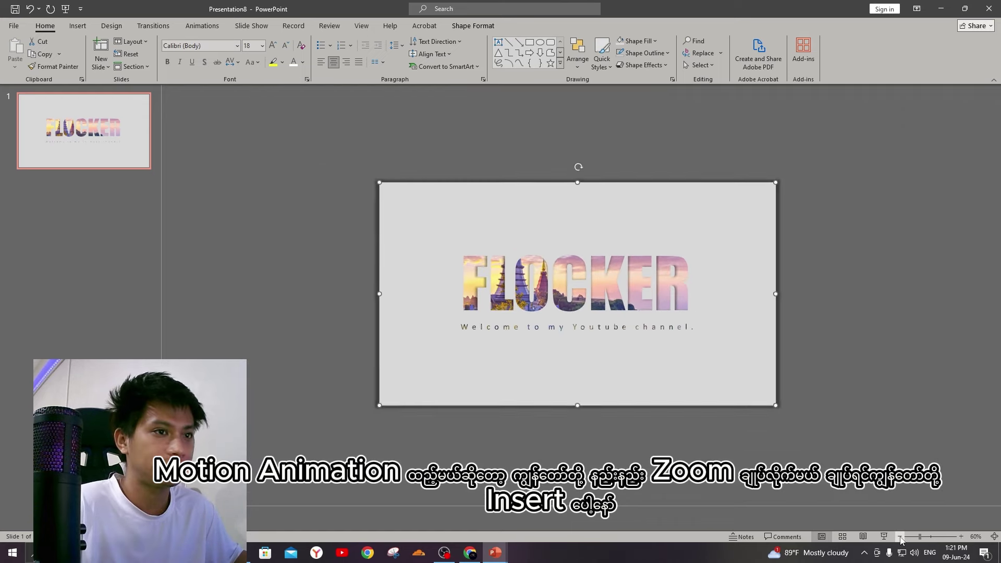
left_click(78, 26)
left_click(76, 52)
left_click(97, 97)
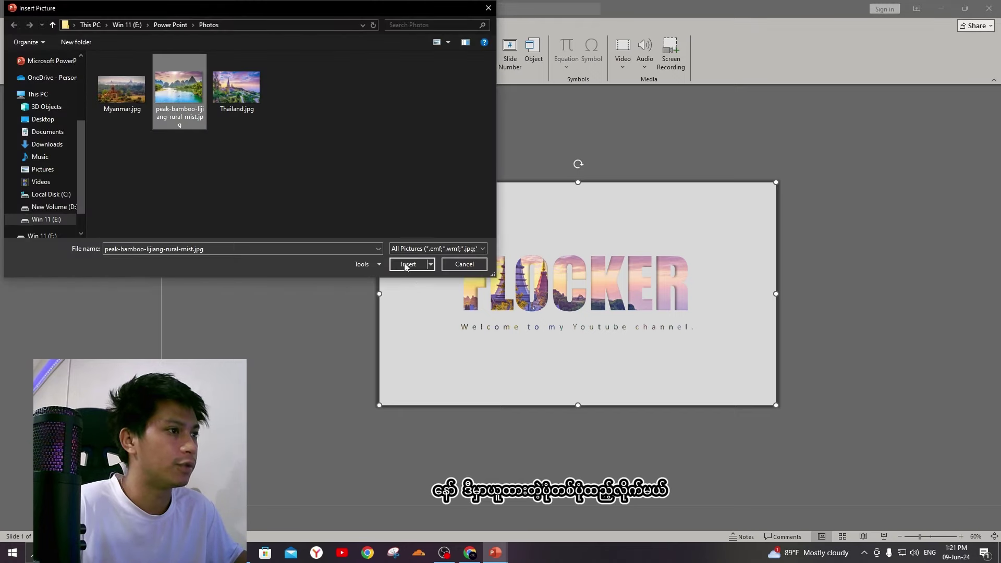
left_click(408, 265)
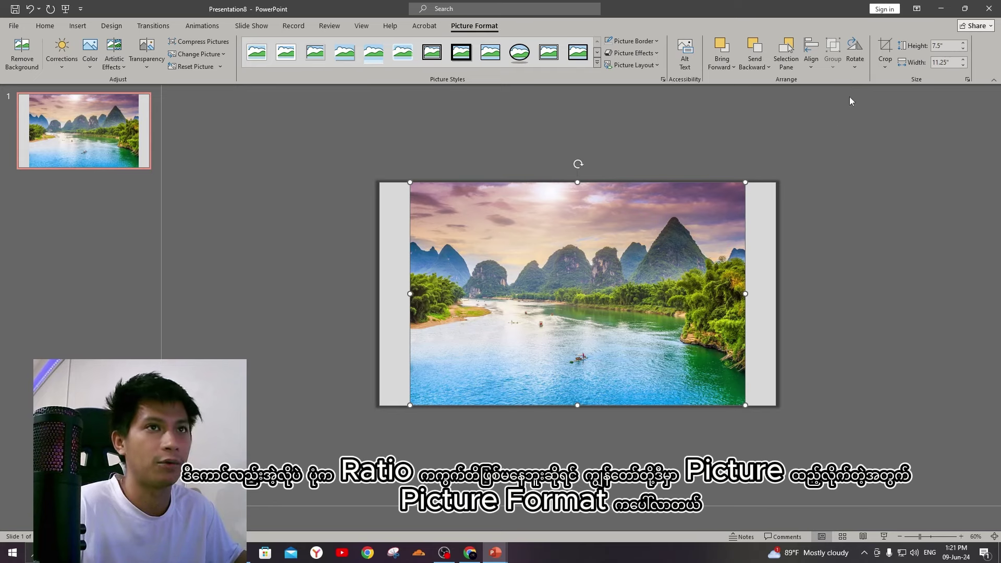
Crop the river photo to a 16:9 aspect ratio.
left_click(885, 63)
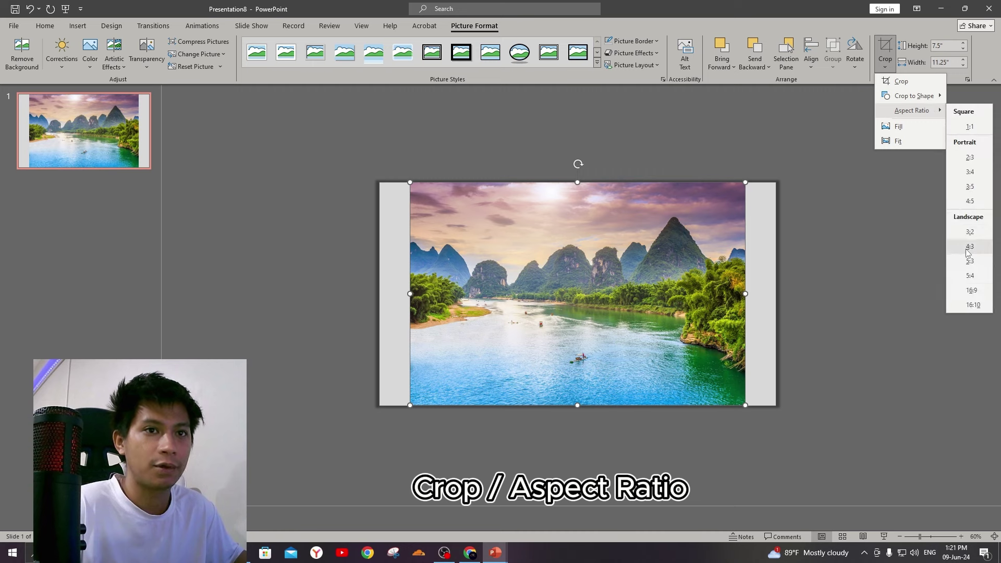
left_click(963, 291)
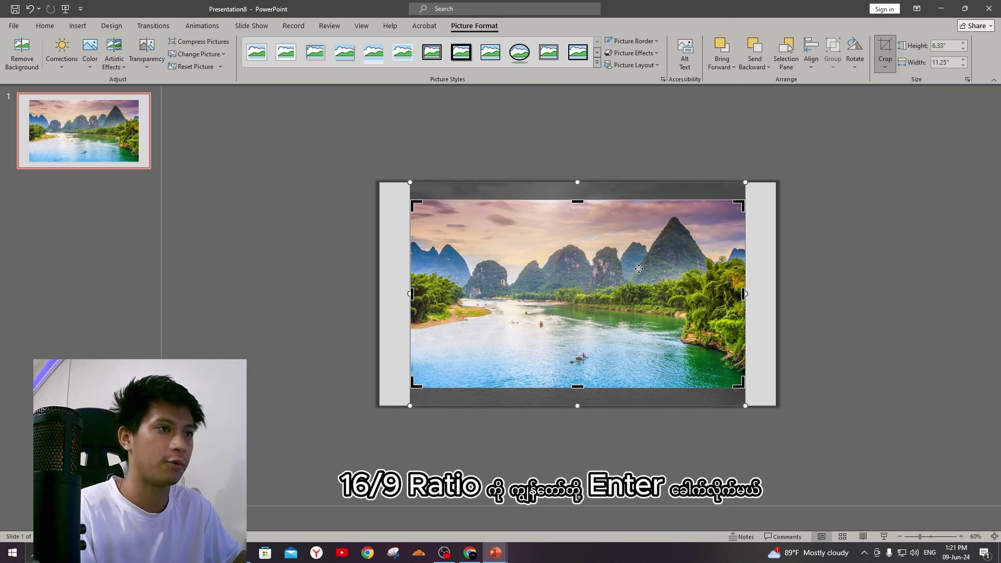
key("Return")
Enlarge the photo to fill the slide at 13.33 × 7.5 inches and park it just right of the slide.
left_click_drag(639, 268, 608, 252)
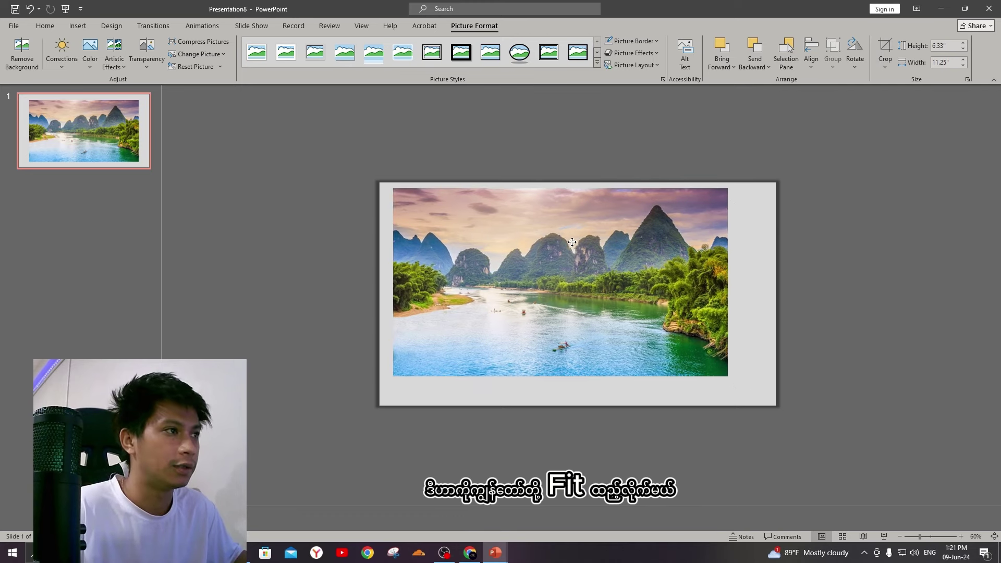
left_click_drag(714, 371, 776, 405)
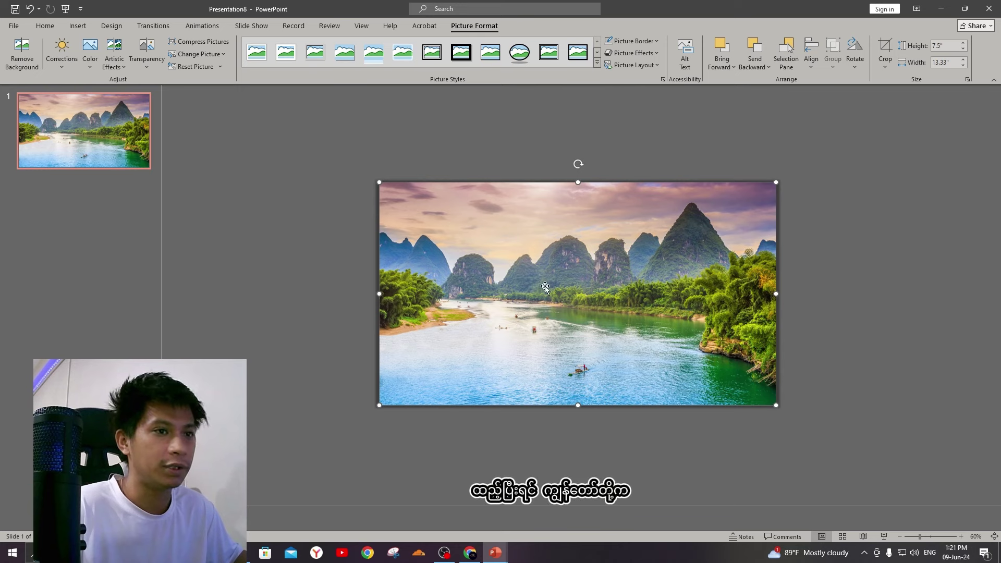
left_click(900, 537)
left_click_drag(520, 238, 869, 238)
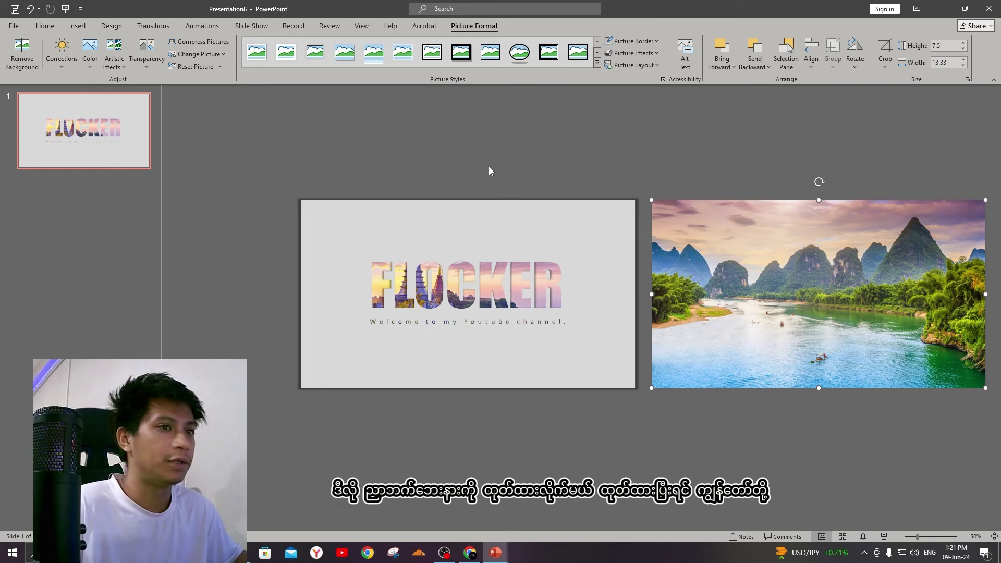
Draw a thin 2.52 × 0.21 inch rectangle bar and place it at the slide's right edge.
left_click(73, 27)
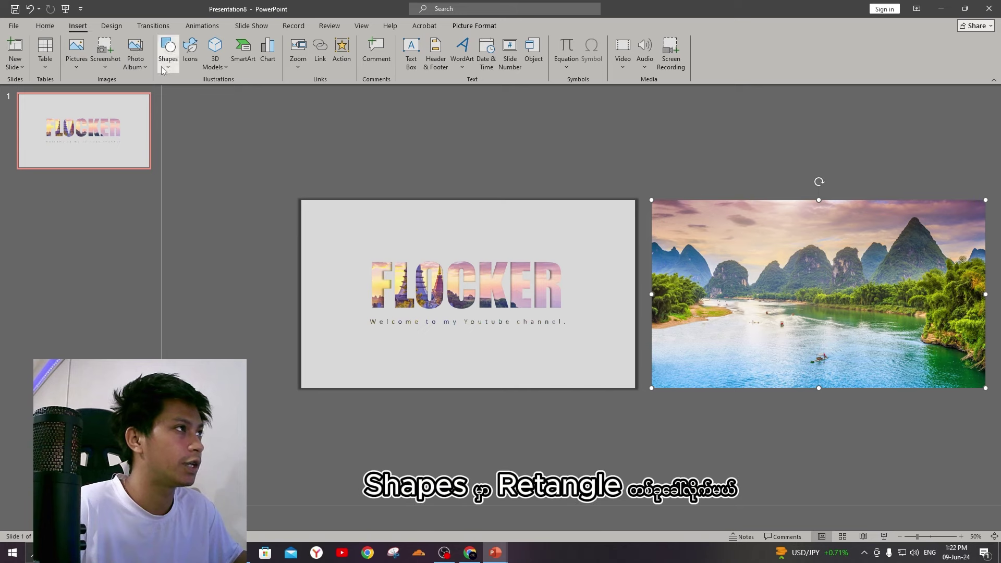
left_click(168, 50)
left_click(197, 98)
left_click_drag(585, 266, 595, 328)
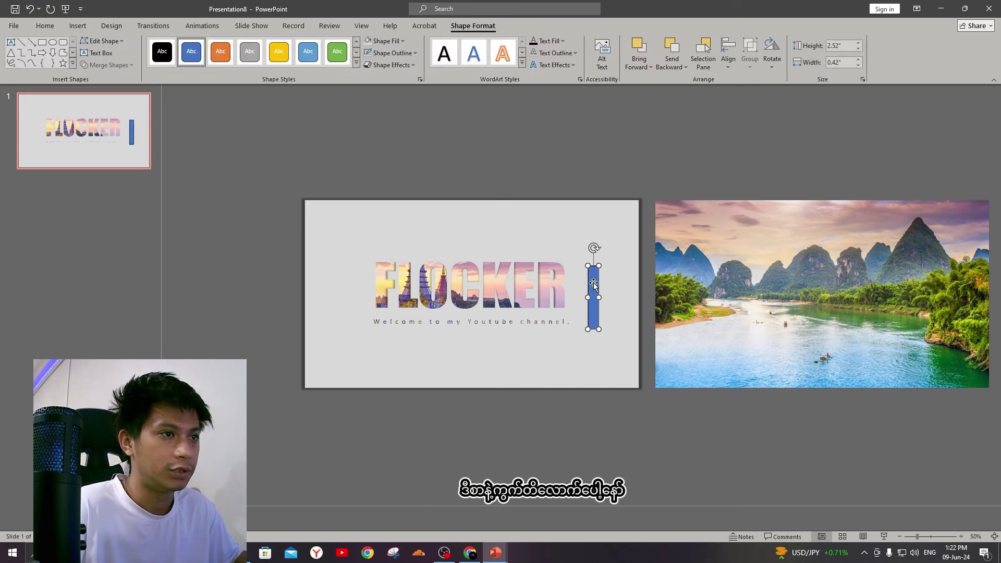
mouse_move(589, 278)
left_mouse_down()
mouse_move(577, 278)
mouse_move(578, 293)
mouse_move(652, 279)
left_mouse_up()
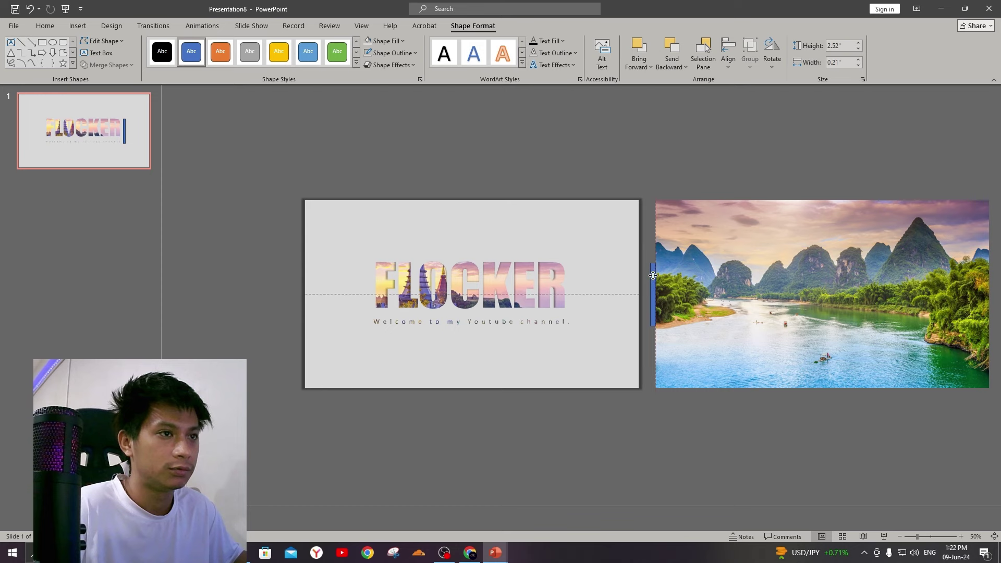
left_click_drag(654, 274, 649, 274)
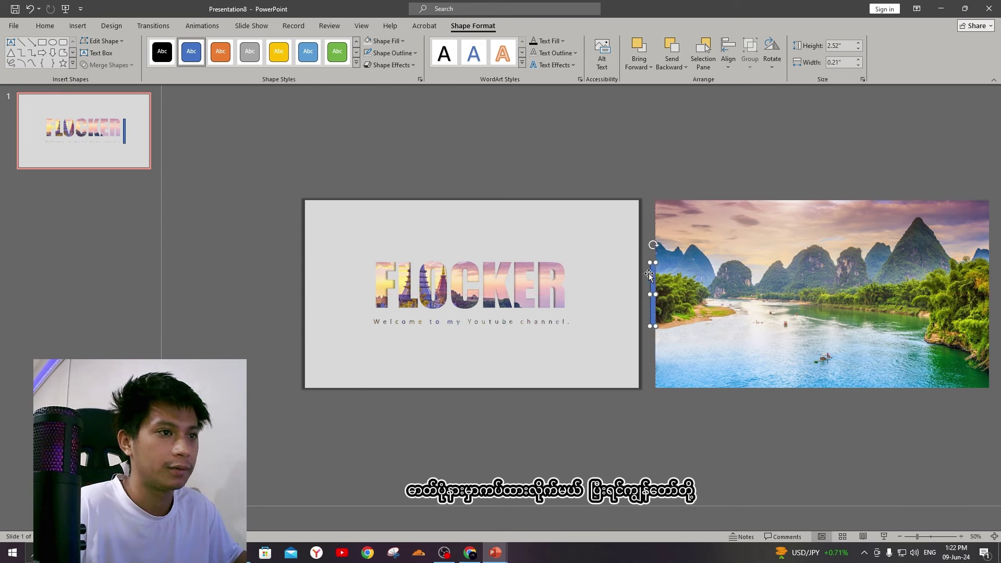
Fill the bar black, set its outline, and drag it left beside FLOCKER.
right_click(653, 273)
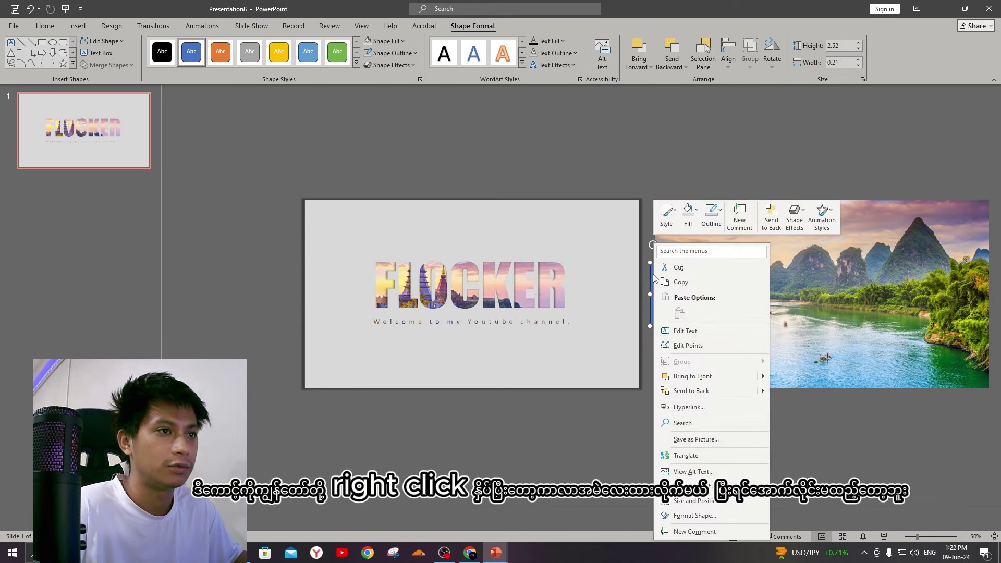
left_click(698, 221)
left_click(692, 253)
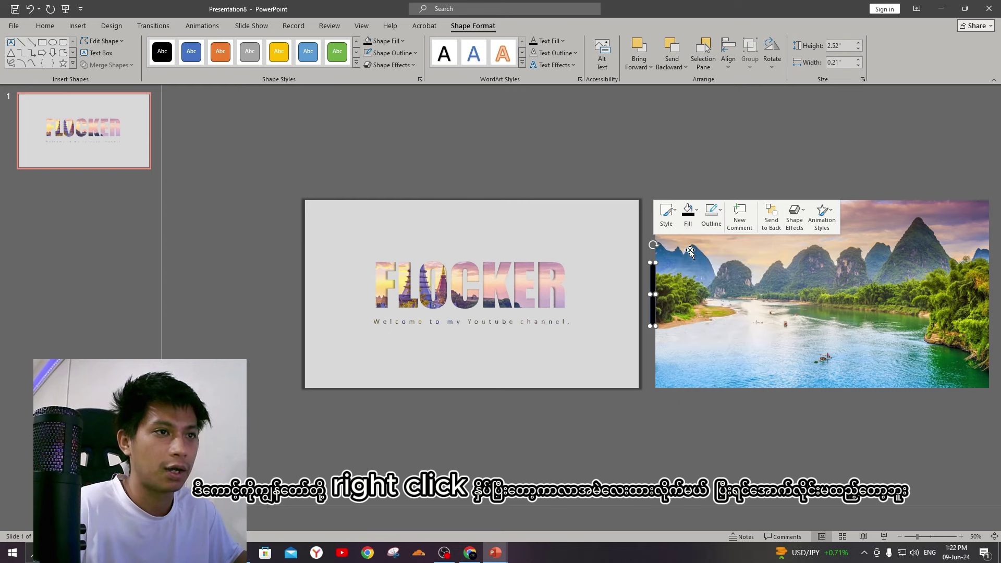
left_click(692, 223)
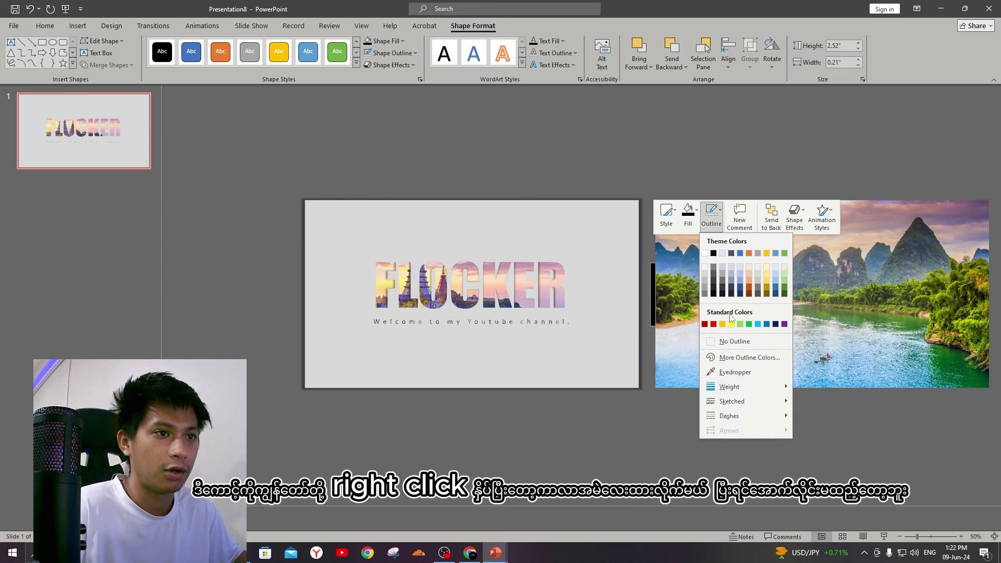
left_click(724, 345)
left_click(719, 444)
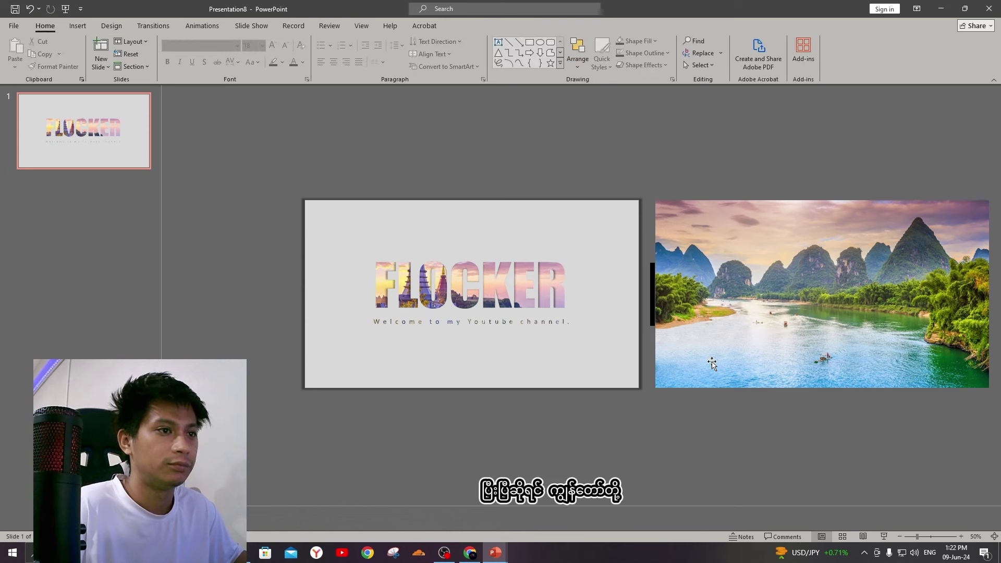
left_click(652, 275)
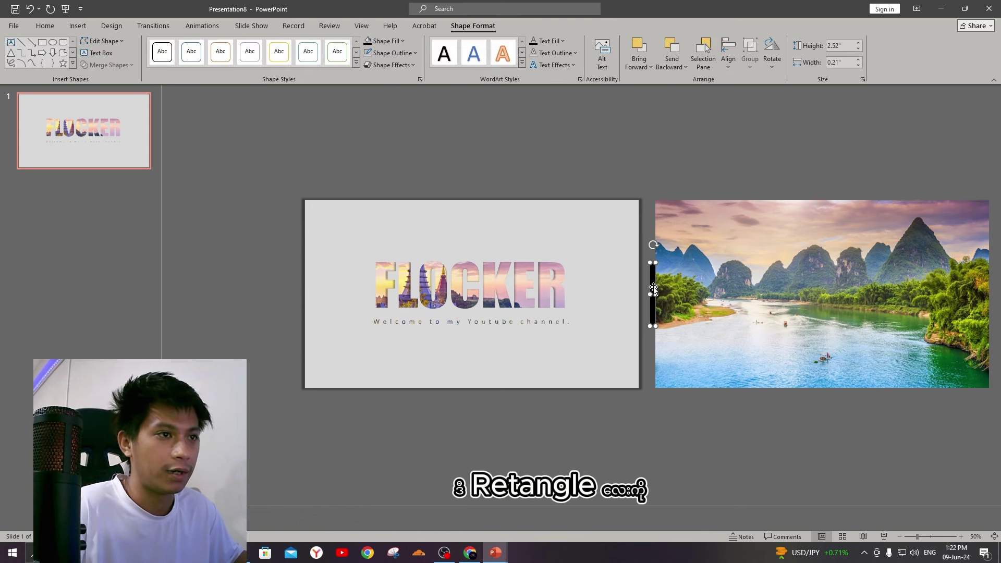
mouse_move(653, 285)
left_mouse_down()
mouse_move(528, 289)
mouse_move(584, 283)
left_mouse_up()
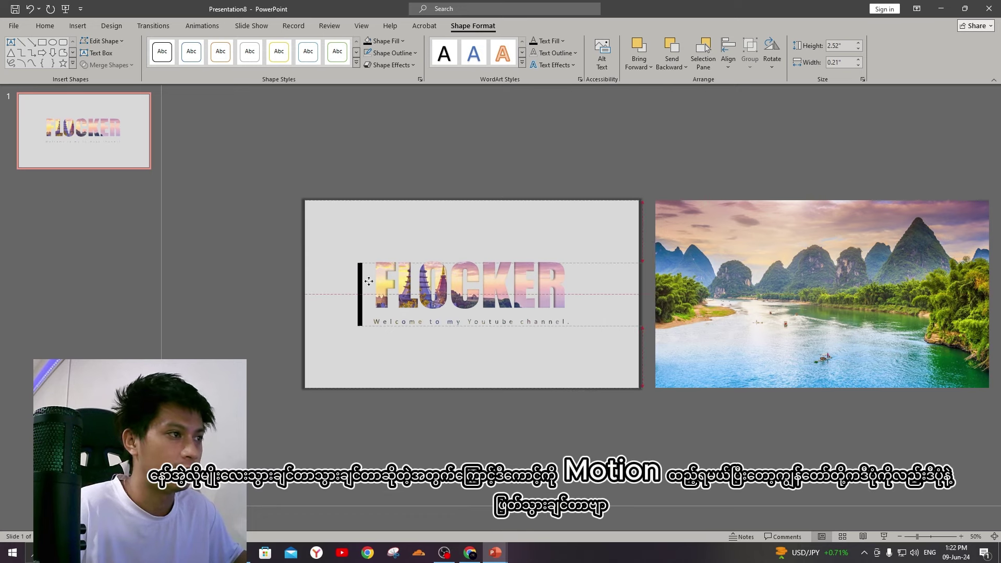
left_click_drag(583, 283, 655, 284)
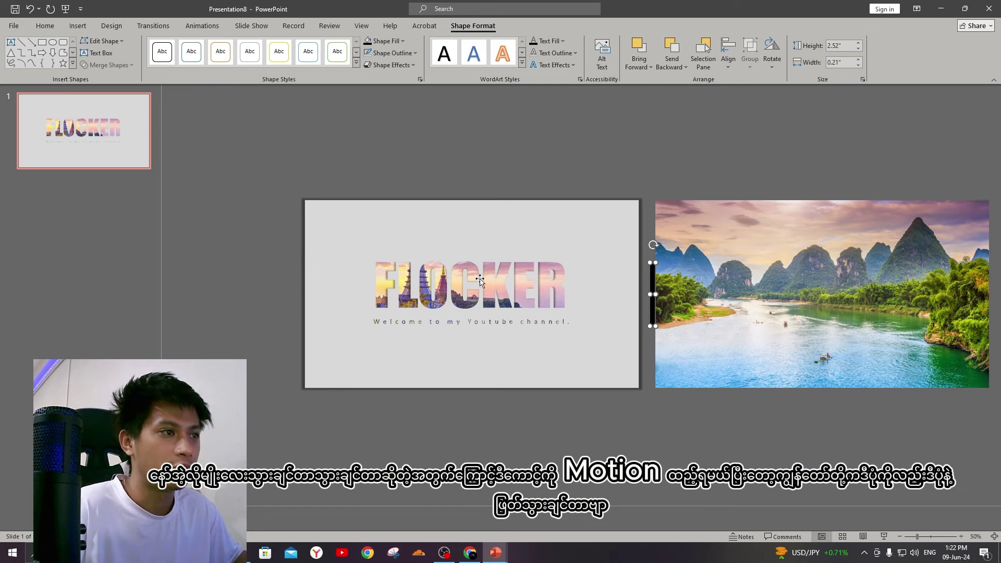
left_click_drag(833, 239, 818, 245)
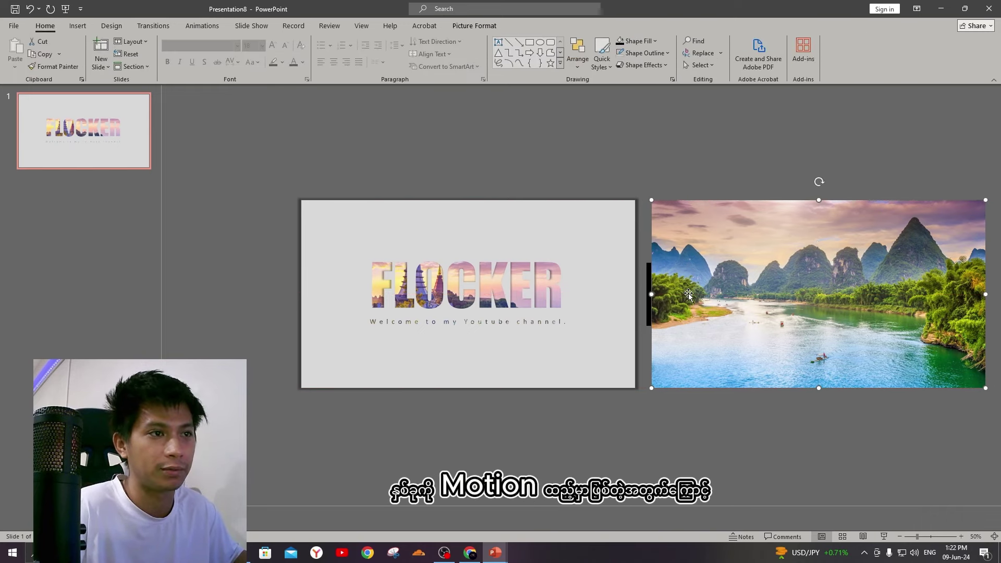
left_click(649, 271, "ctrl")
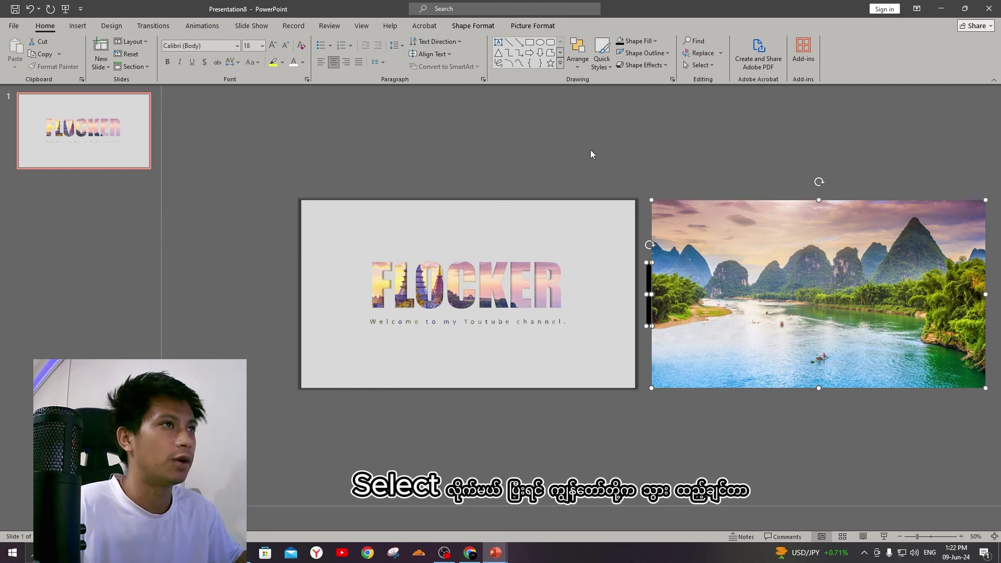
Add a Lines motion path to the black bar and river photo, with direction set to Left.
left_click(211, 33)
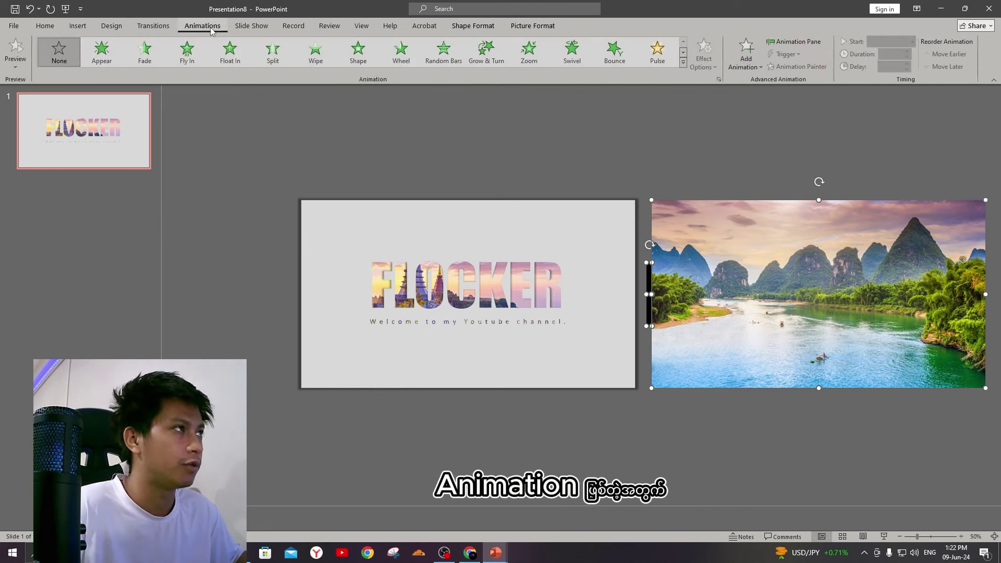
left_click(747, 55)
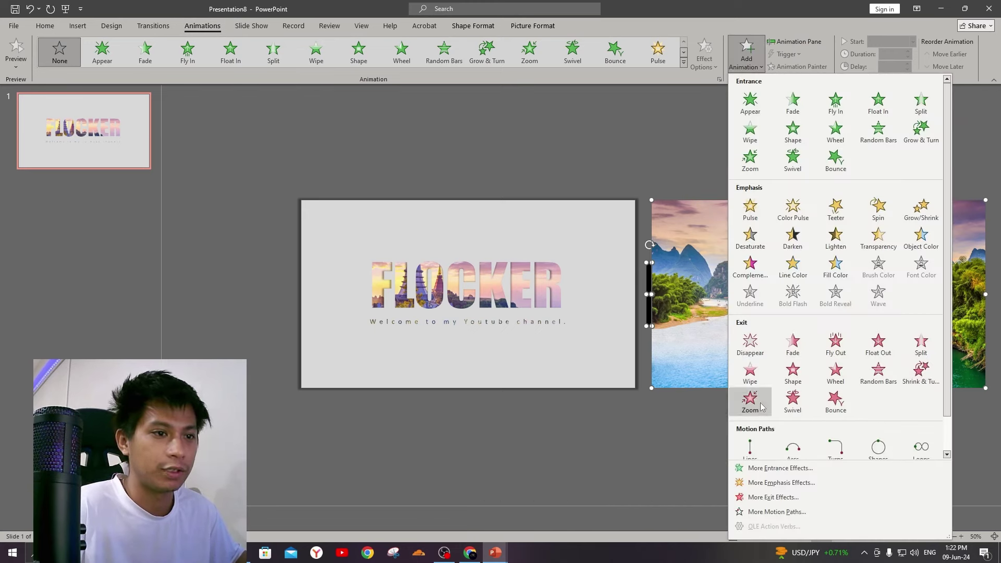
scroll(749, 428, "down", 1)
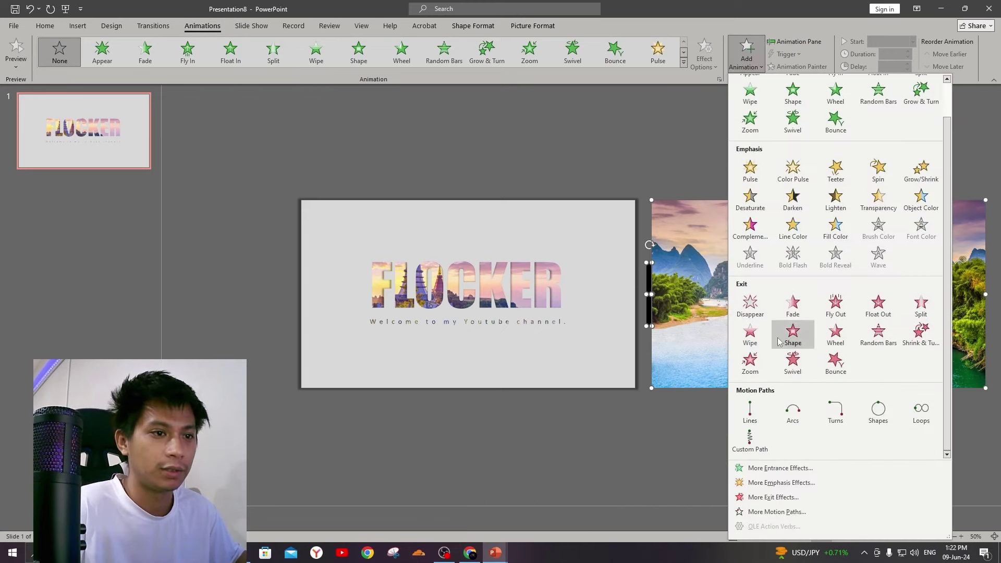
left_click(750, 413)
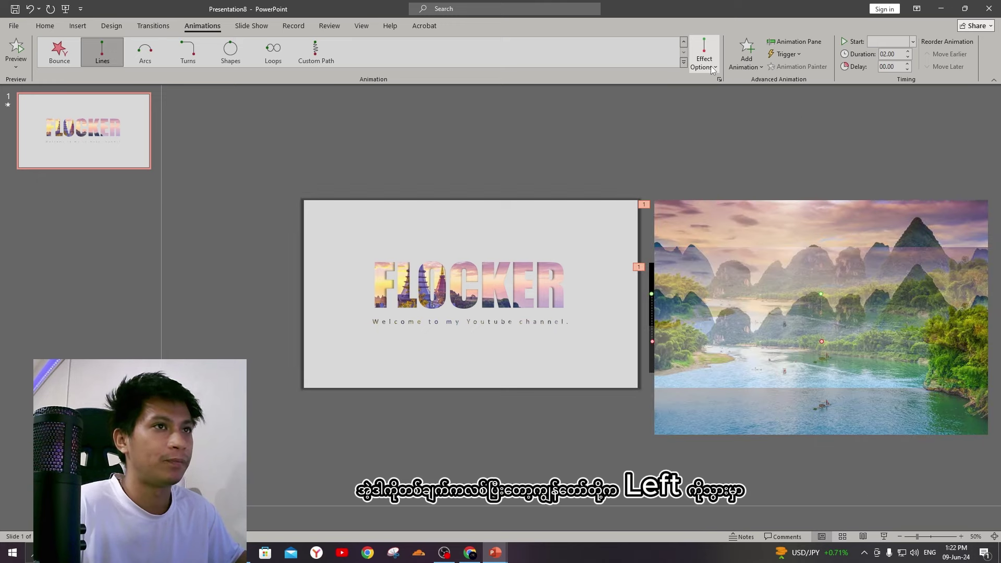
left_click(712, 67)
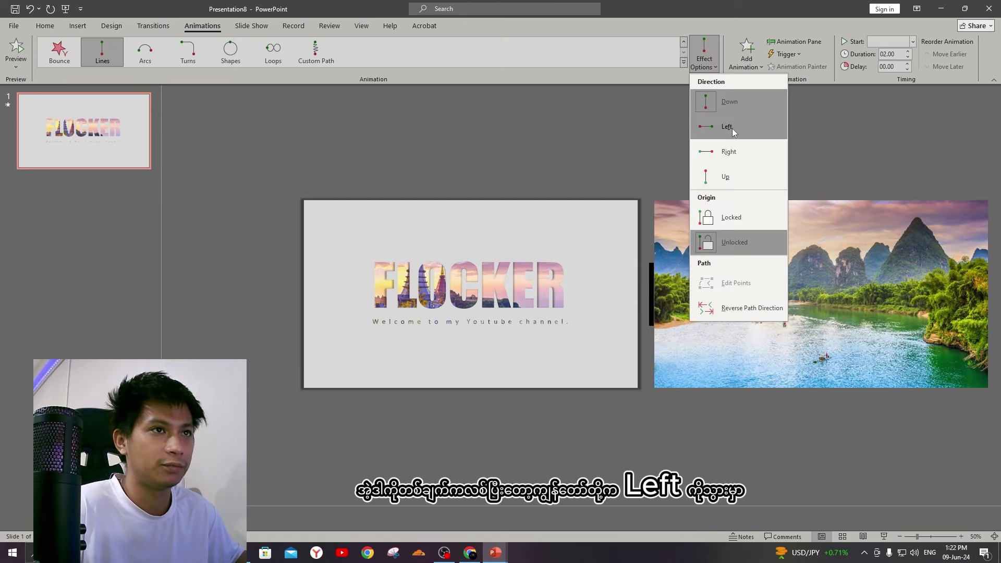
left_click(727, 126)
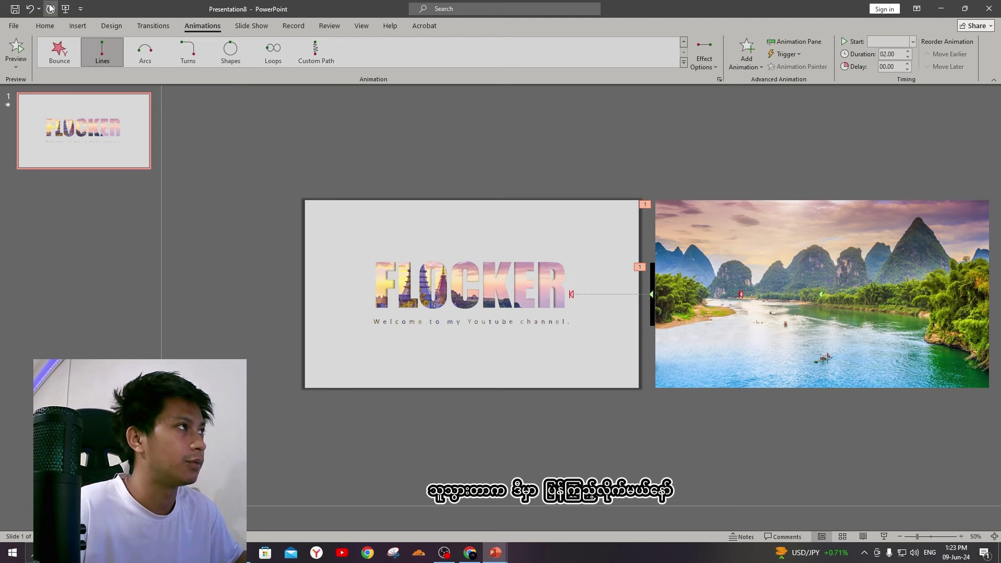
left_click(65, 9)
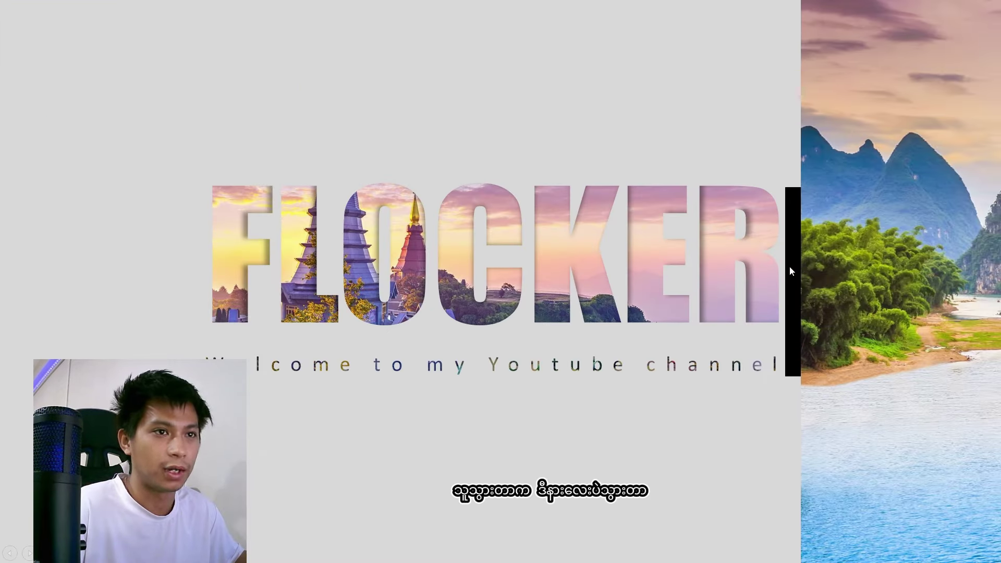
left_click(536, 195)
left_click(536, 195)
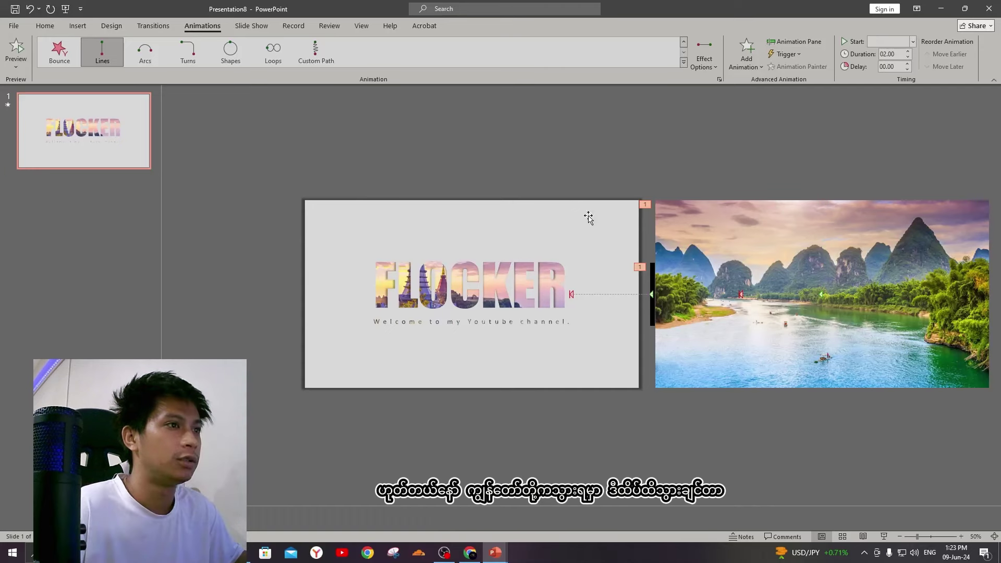
left_click(652, 284)
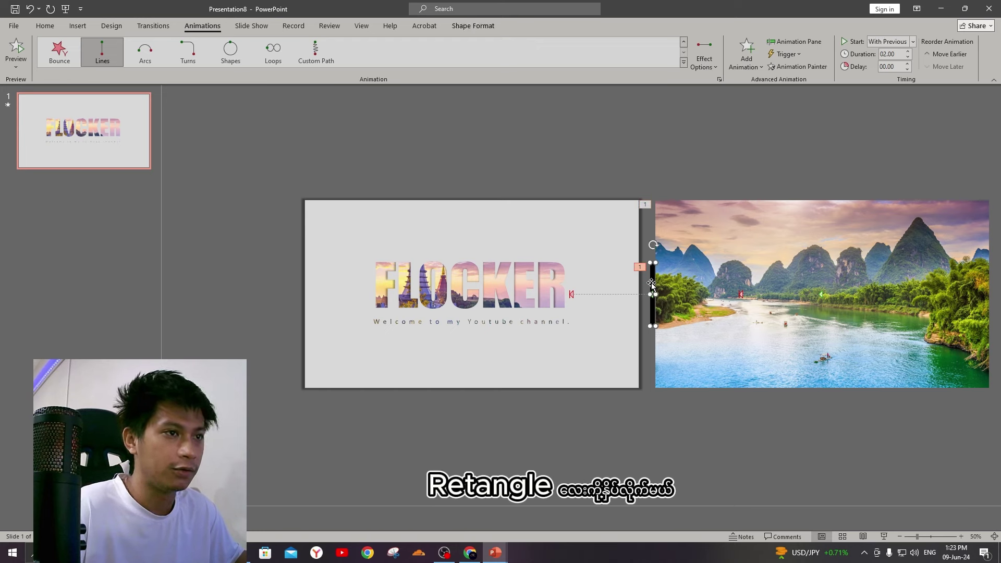
Drag the black bar's motion path end to just left of the F, then play the slide show.
left_click(595, 294)
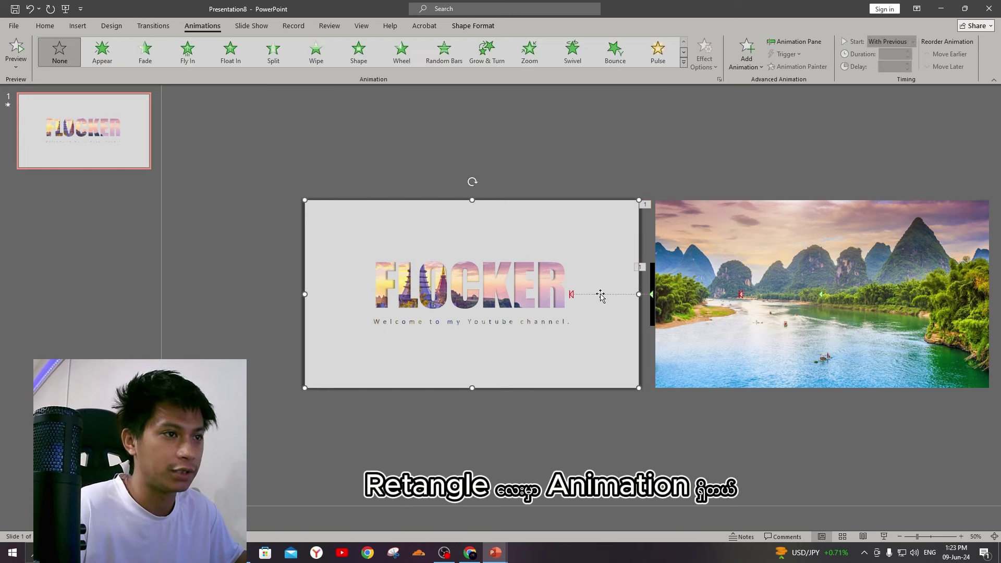
left_click(595, 295)
double_click(599, 294)
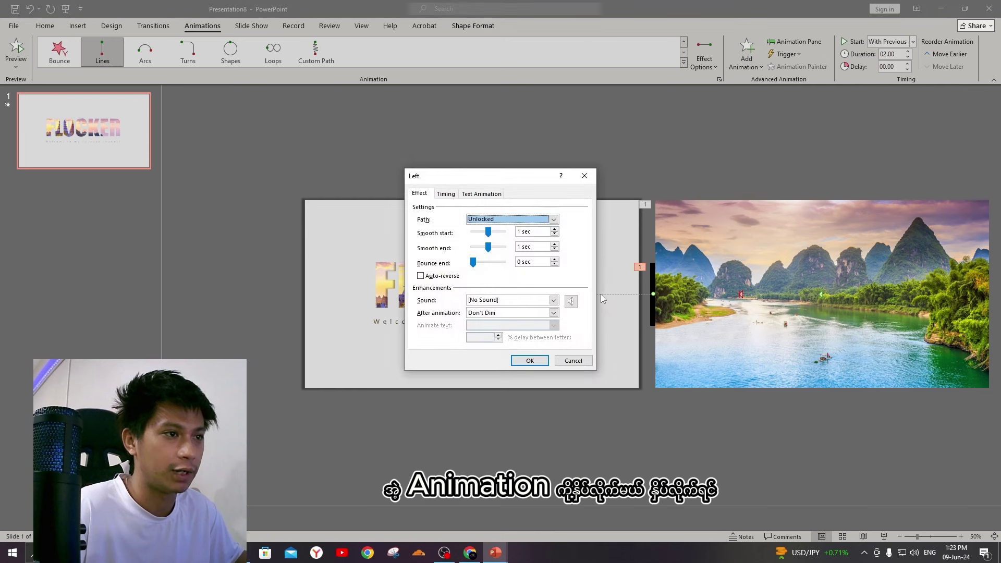
left_click(574, 360)
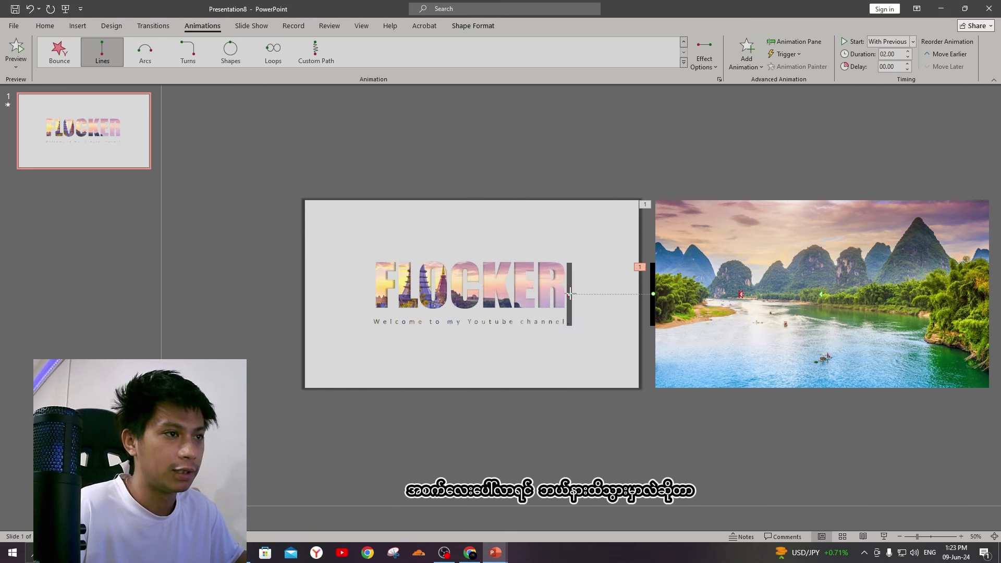
left_click_drag(569, 293, 369, 293)
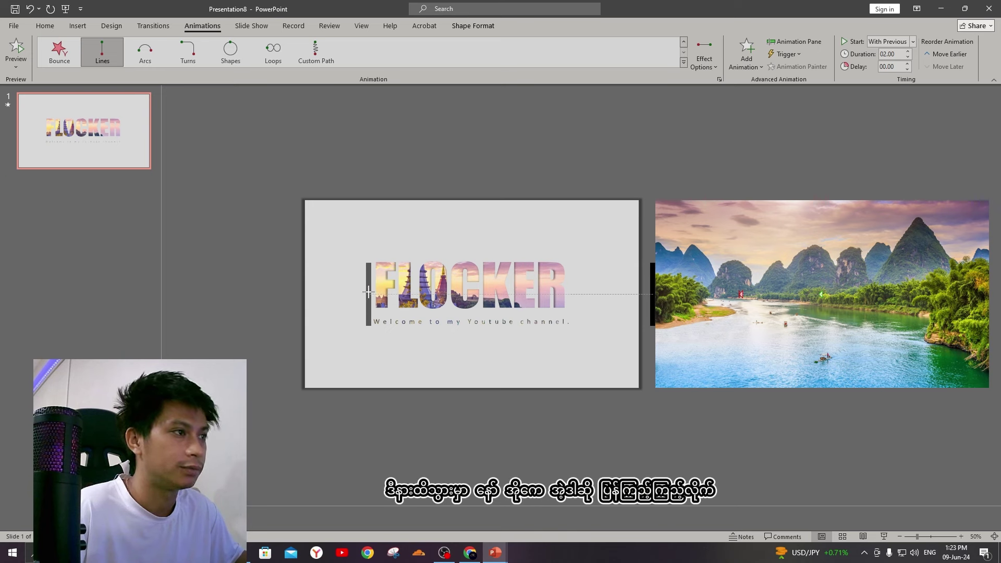
left_click_drag(368, 293, 369, 293)
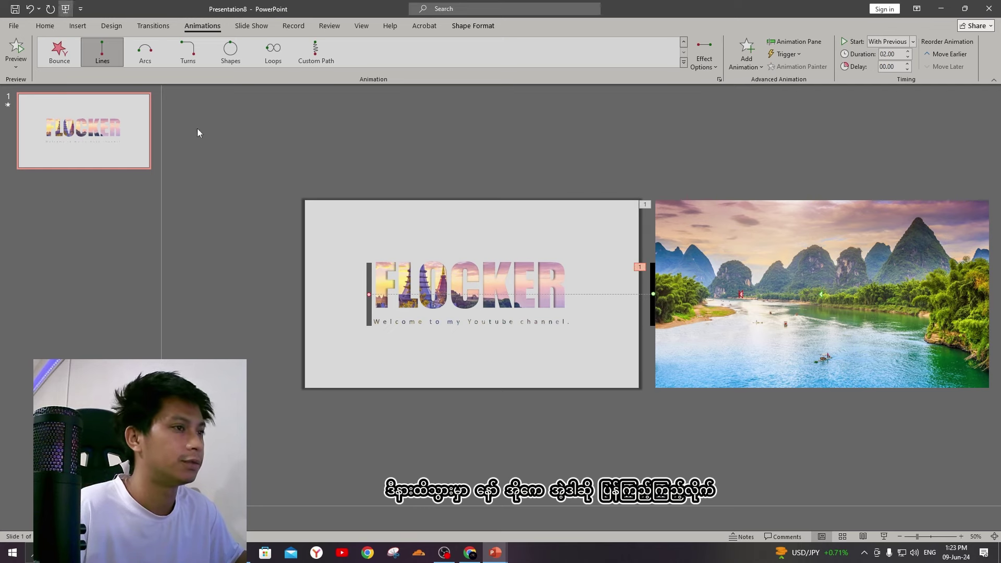
key("F5")
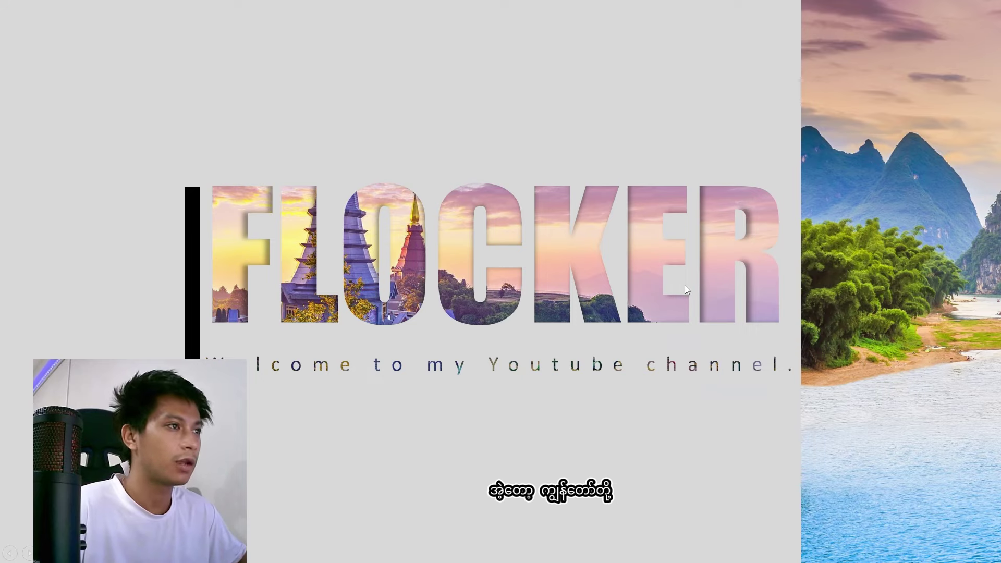
Return to editing, select the river photo and check its Lines motion path settings.
key("Escape")
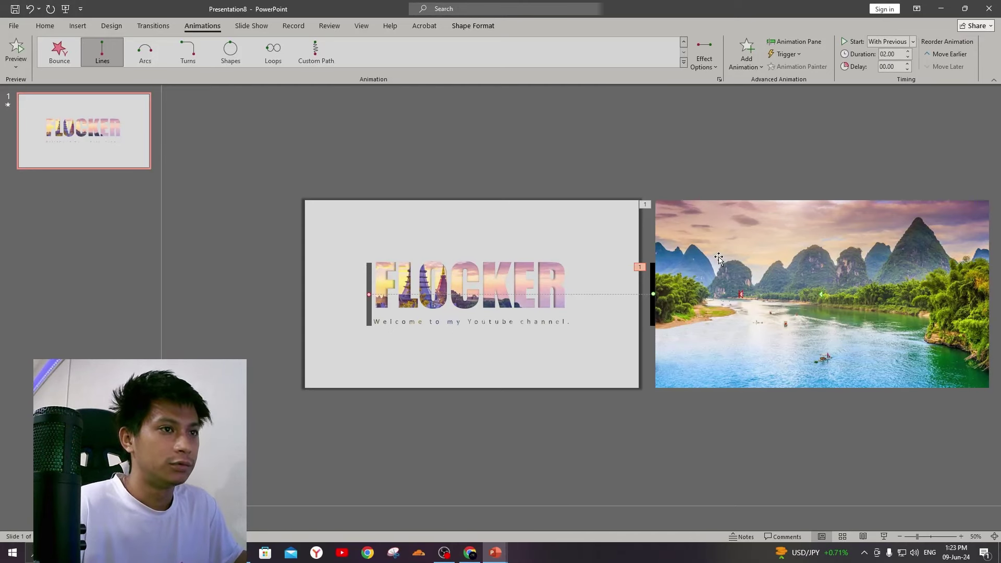
left_click(719, 257)
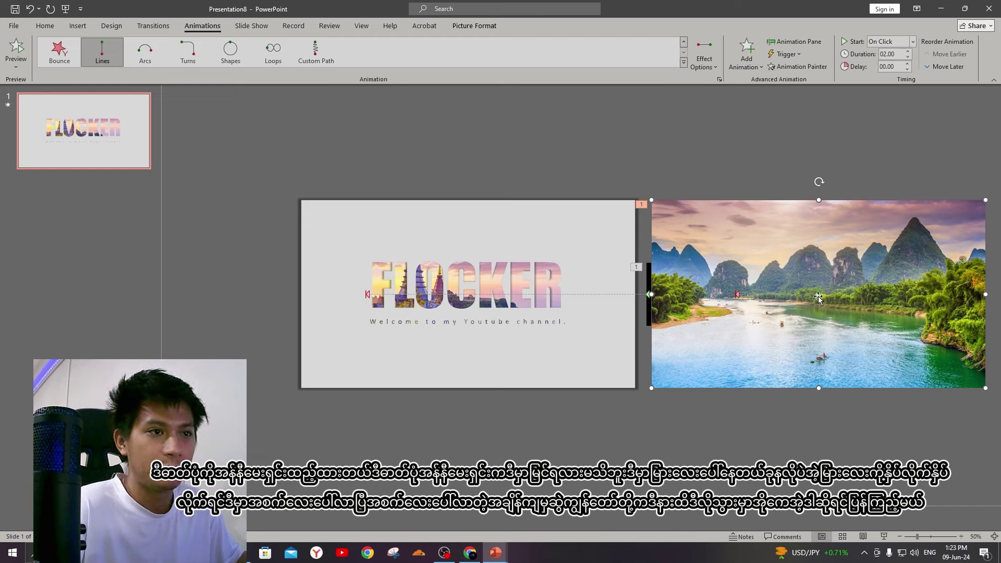
double_click(743, 295)
left_click(554, 360)
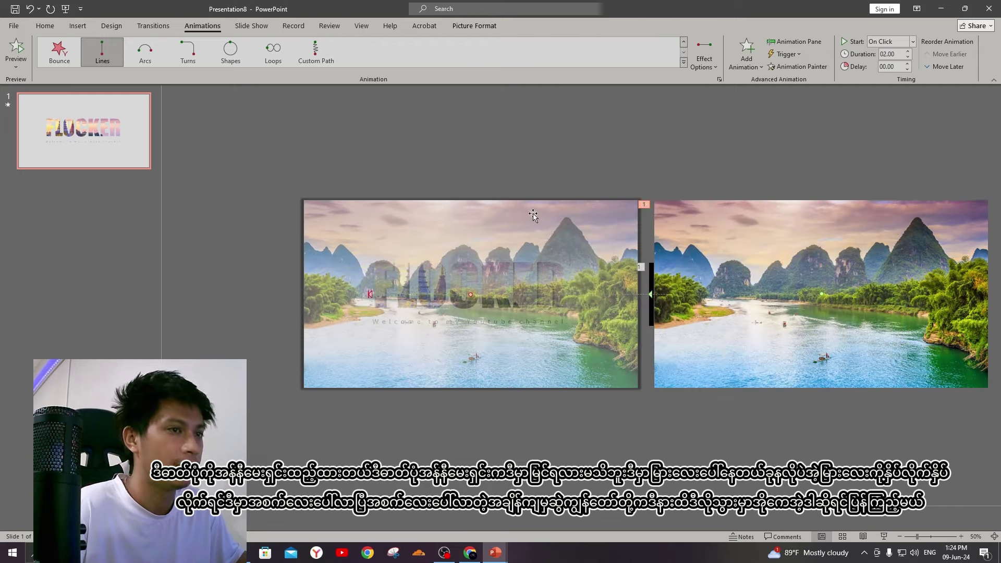
Run the slide show twice to test the river photo sliding across FLOCKER.
left_click(65, 9)
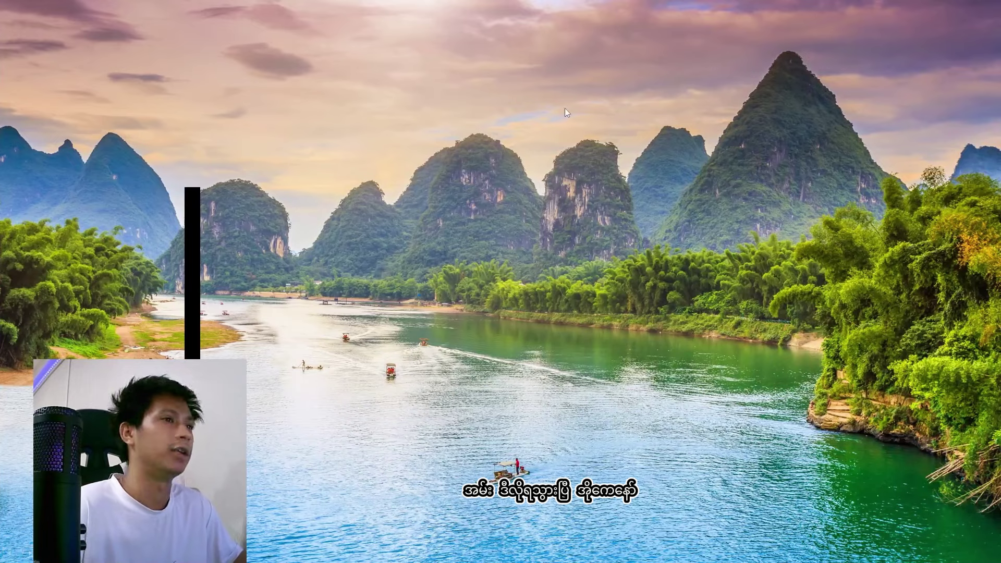
left_click(565, 107)
left_click(588, 160)
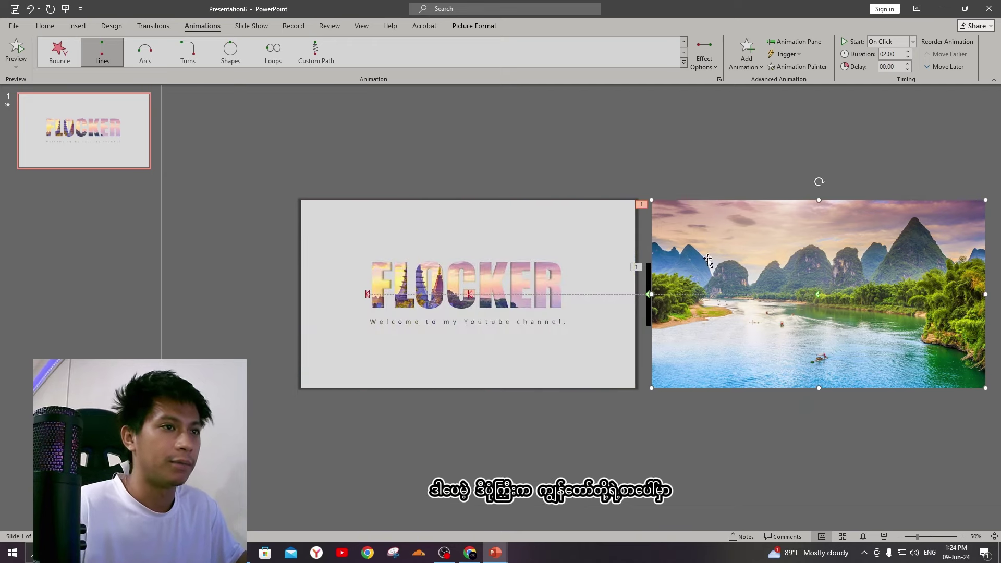
left_click(65, 9)
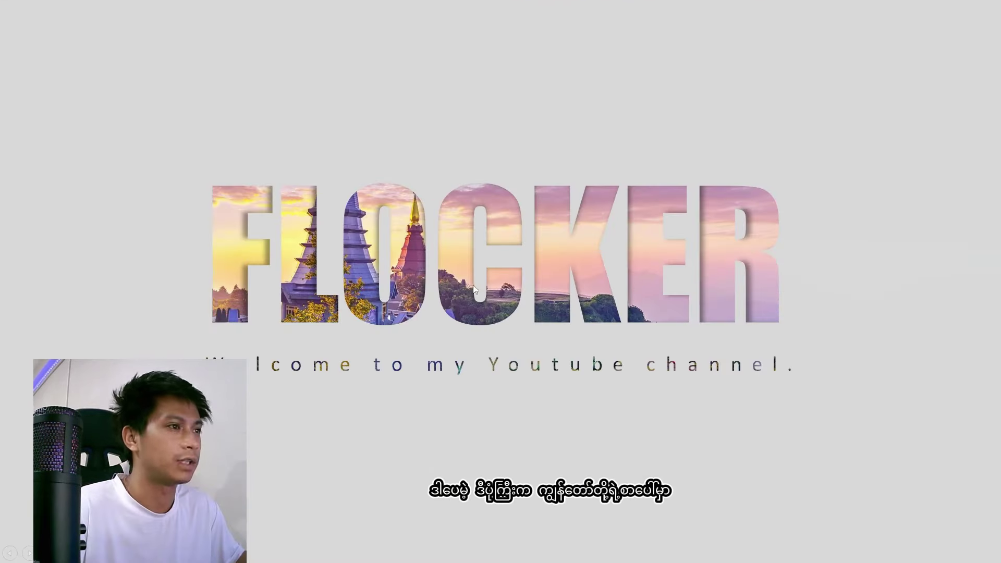
left_click(641, 282)
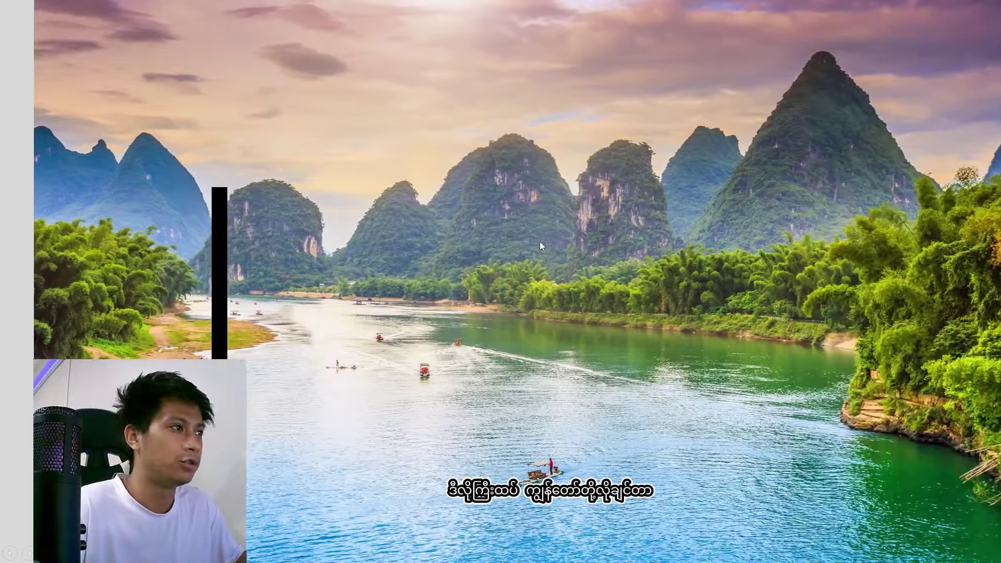
left_click(540, 242)
left_click(540, 240)
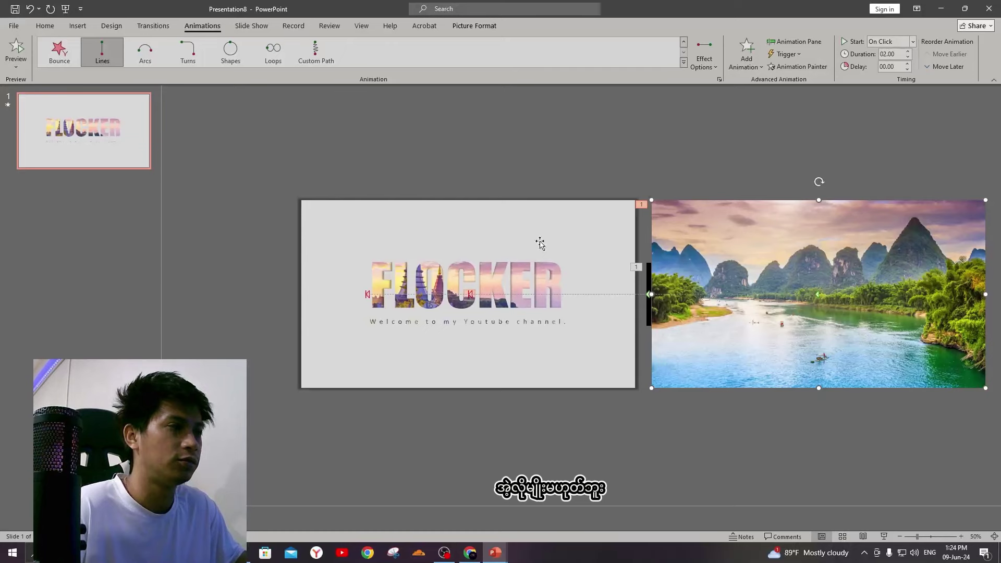
Send the river photo one layer backward and preview the slide show.
right_click(755, 256)
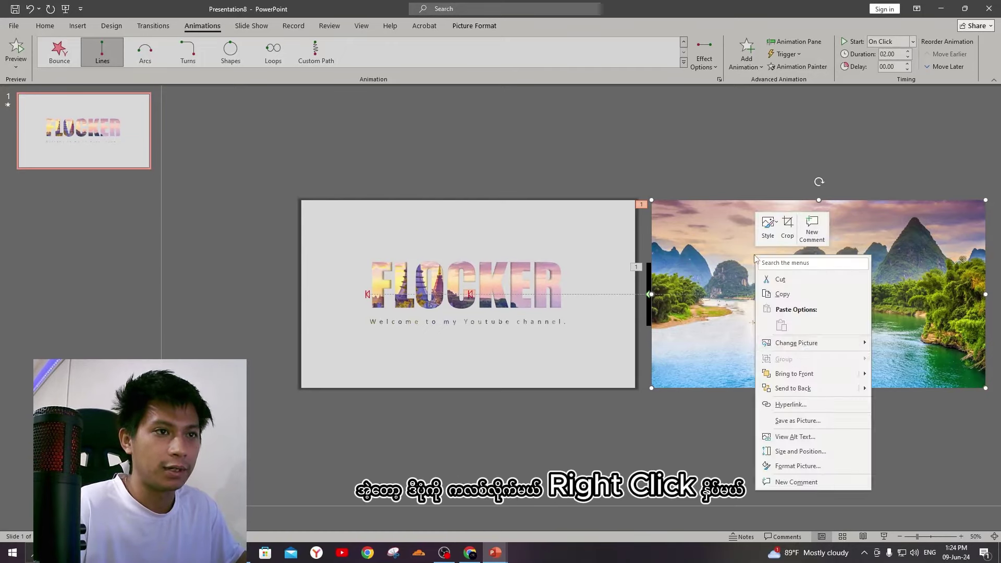
mouse_move(794, 388)
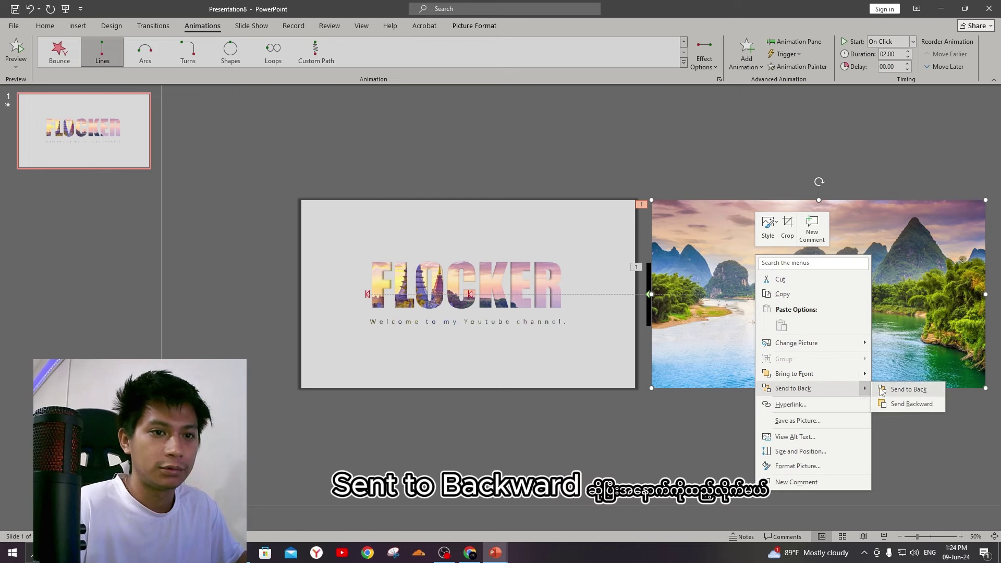
left_click(901, 406)
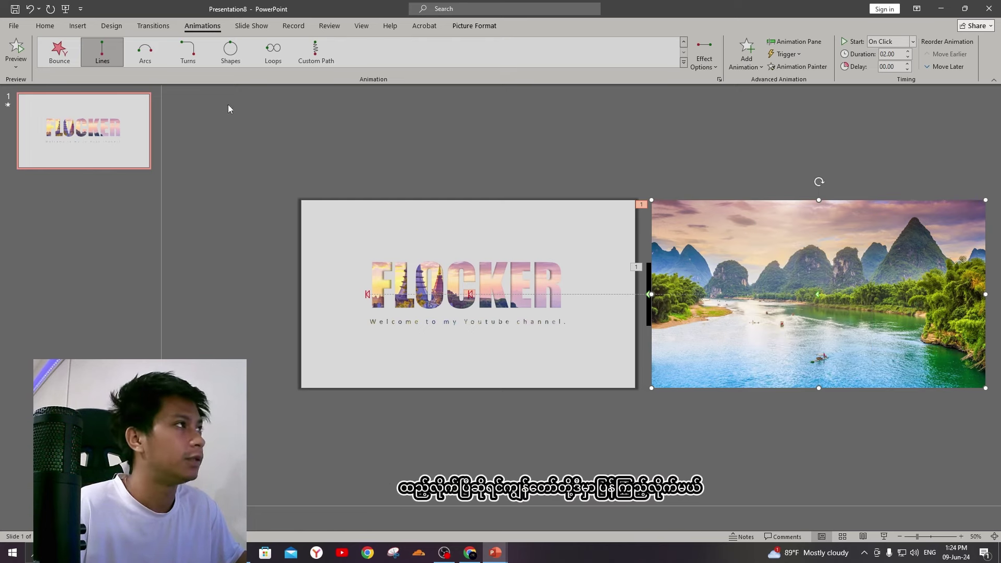
left_click(65, 9)
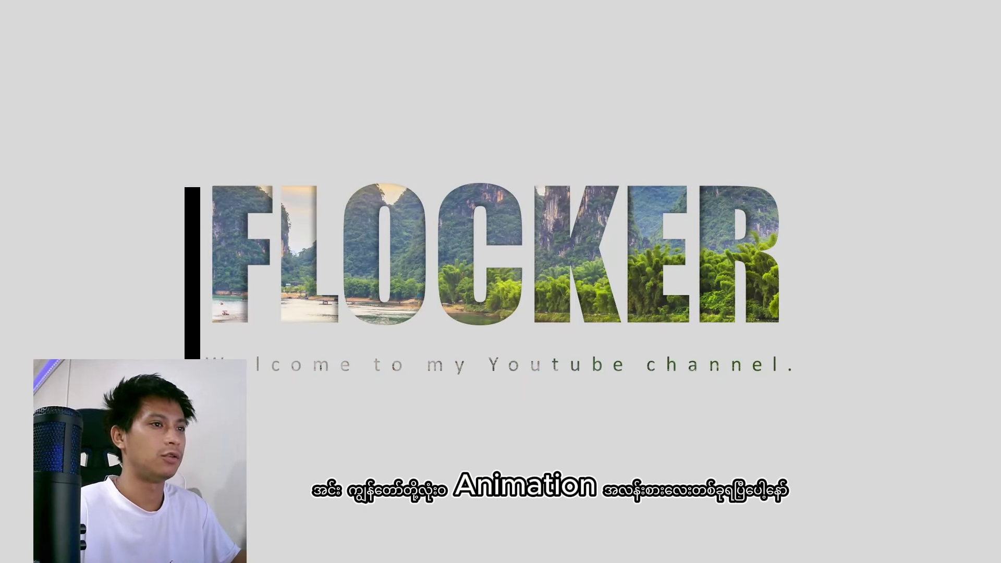
left_click(670, 137)
left_click(671, 136)
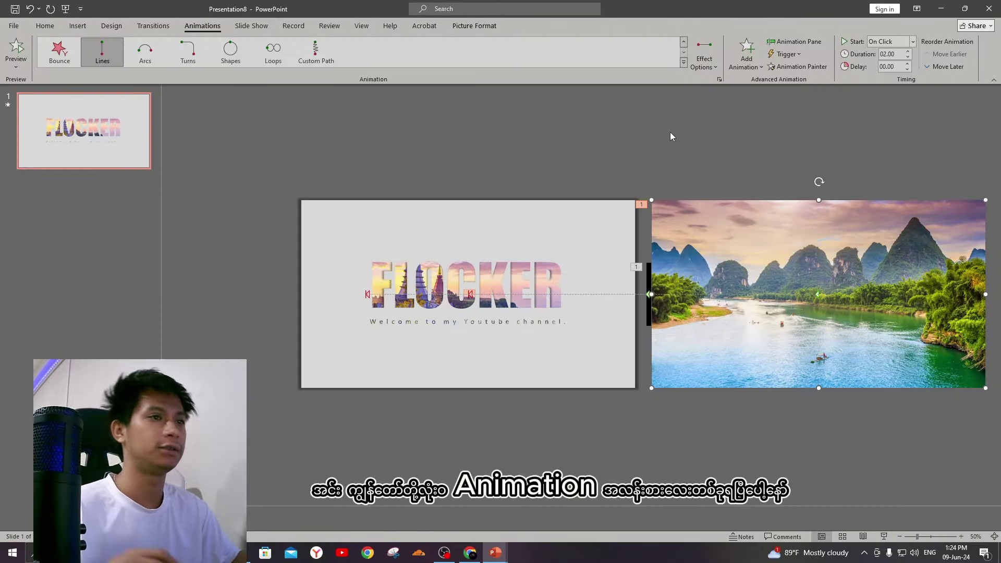
Replay the slide show twice more to check the sliding bar and photo animation.
left_click(65, 9)
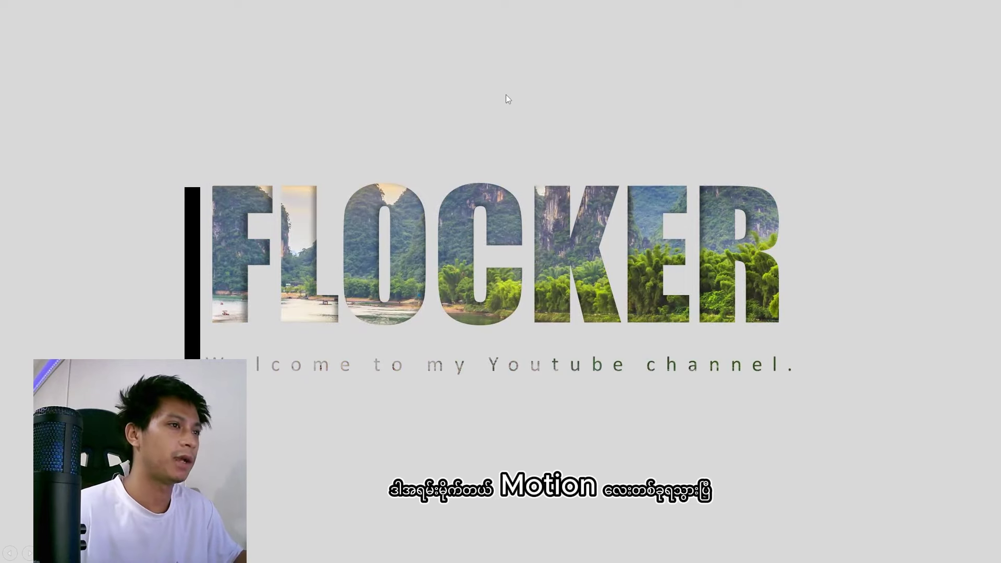
left_click(506, 94)
left_click(506, 95)
key("F5")
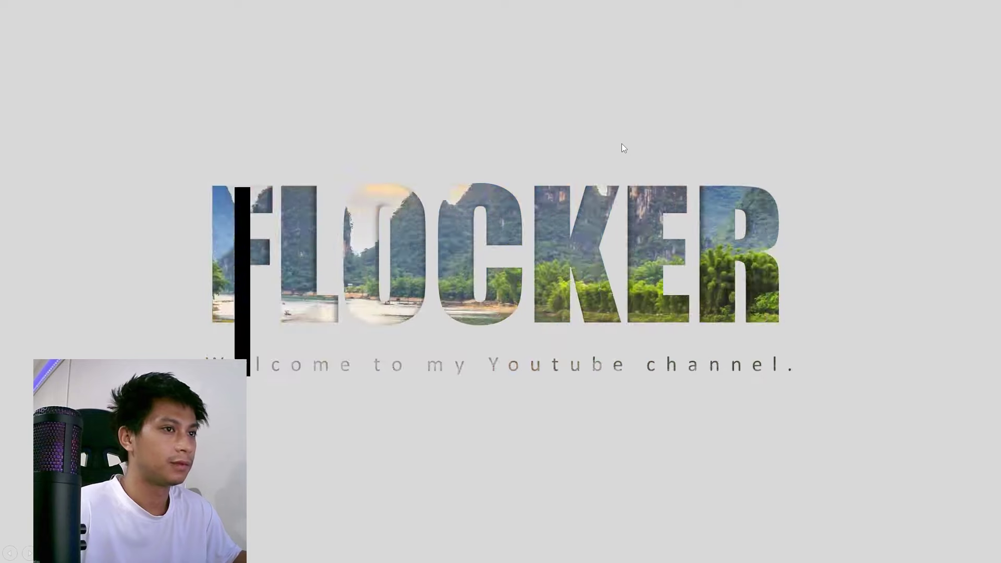
left_click(621, 143)
left_click(622, 142)
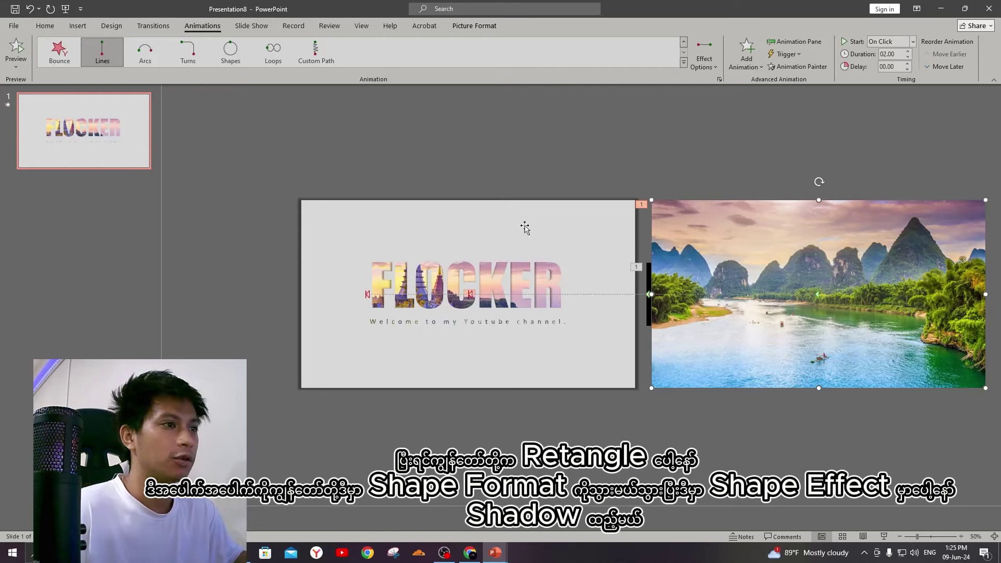
Undo the accidental move of the grey rectangle and give it an Offset: Bottom Left outer shadow.
left_click_drag(539, 240, 549, 265)
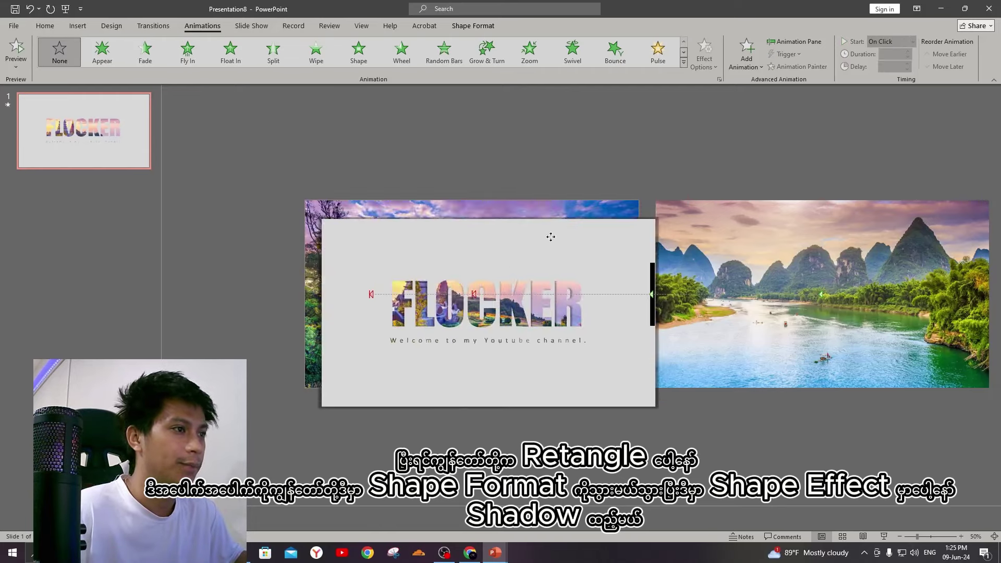
key("ctrl+z")
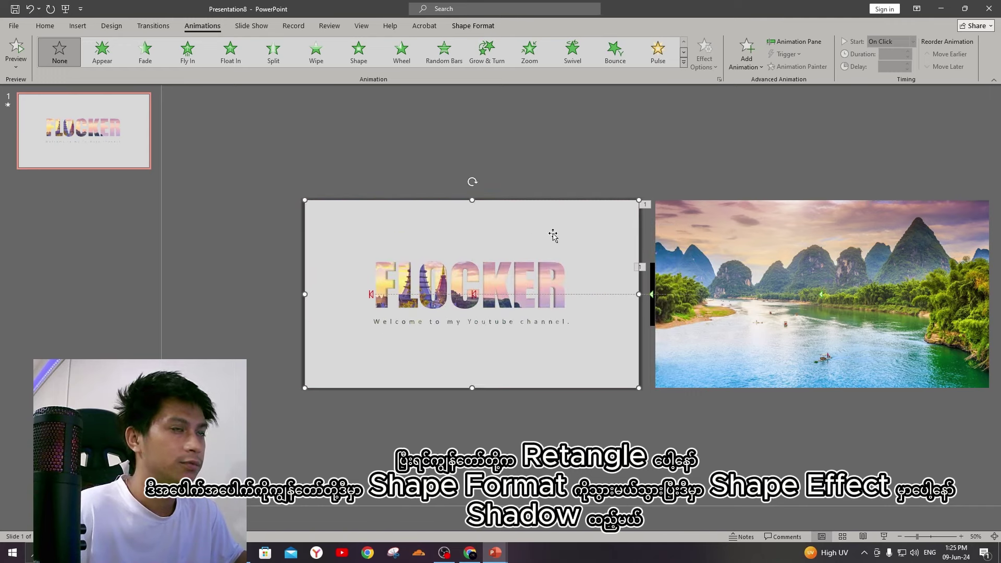
left_click(472, 26)
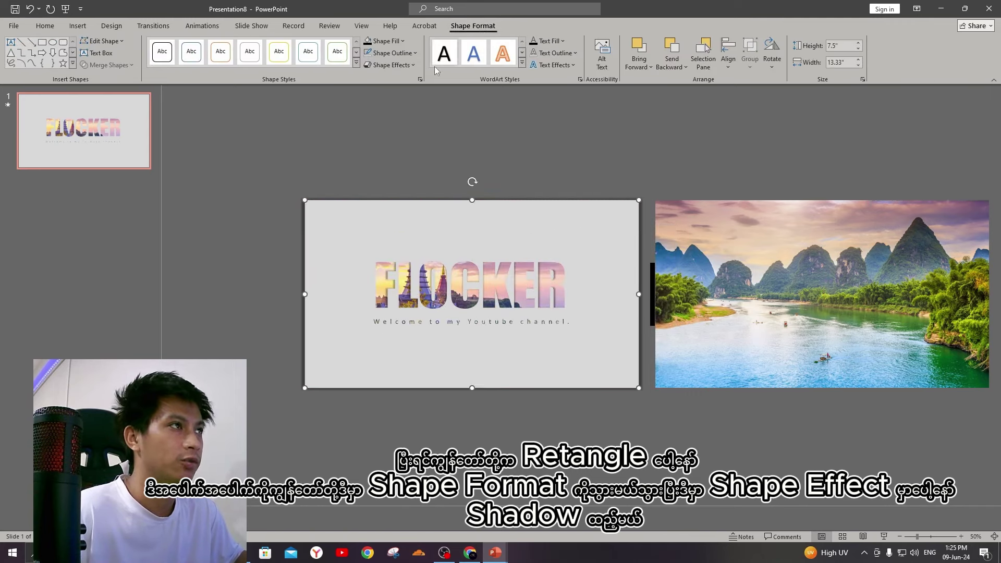
left_click(414, 66)
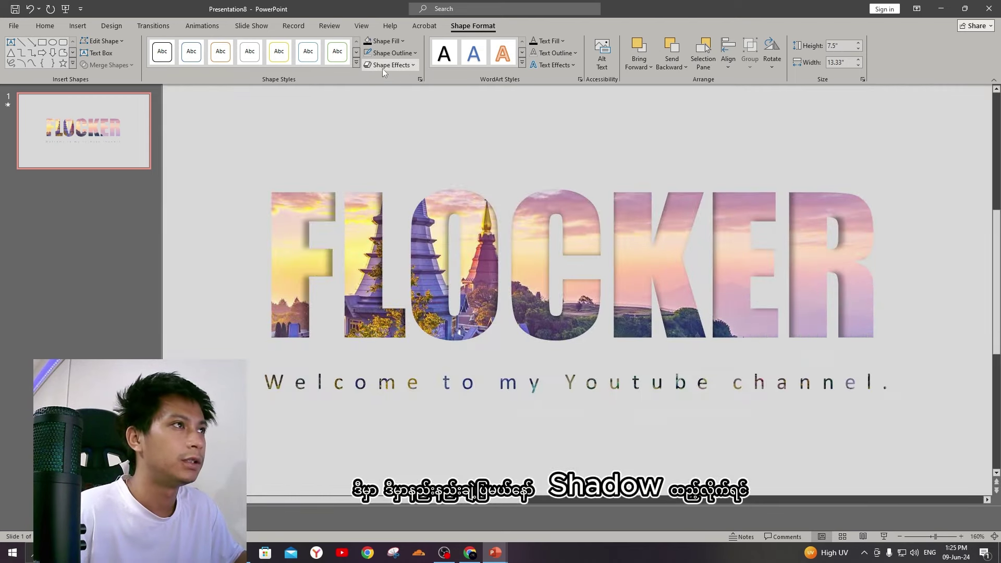
left_click(392, 65)
mouse_move(399, 107)
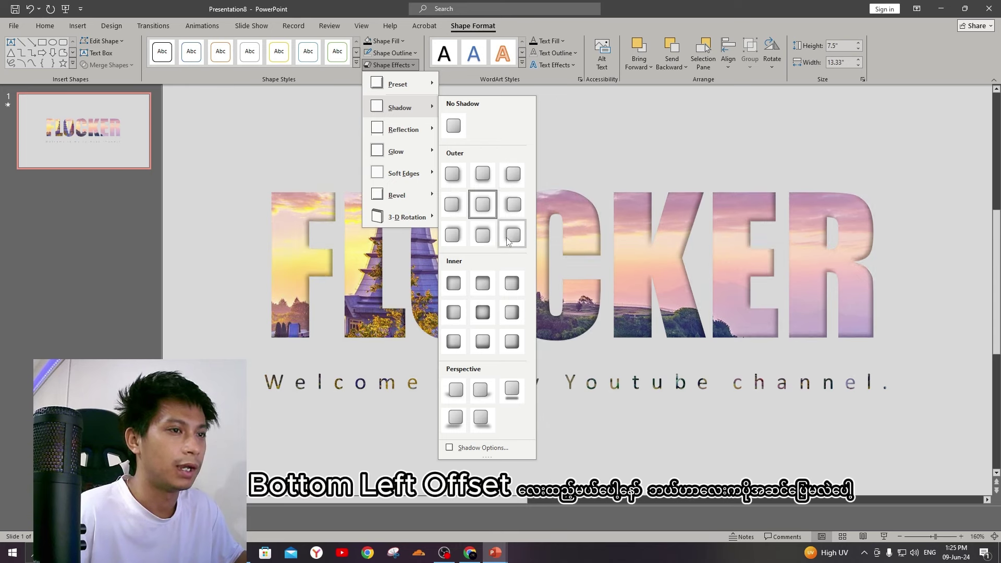
left_click(514, 175)
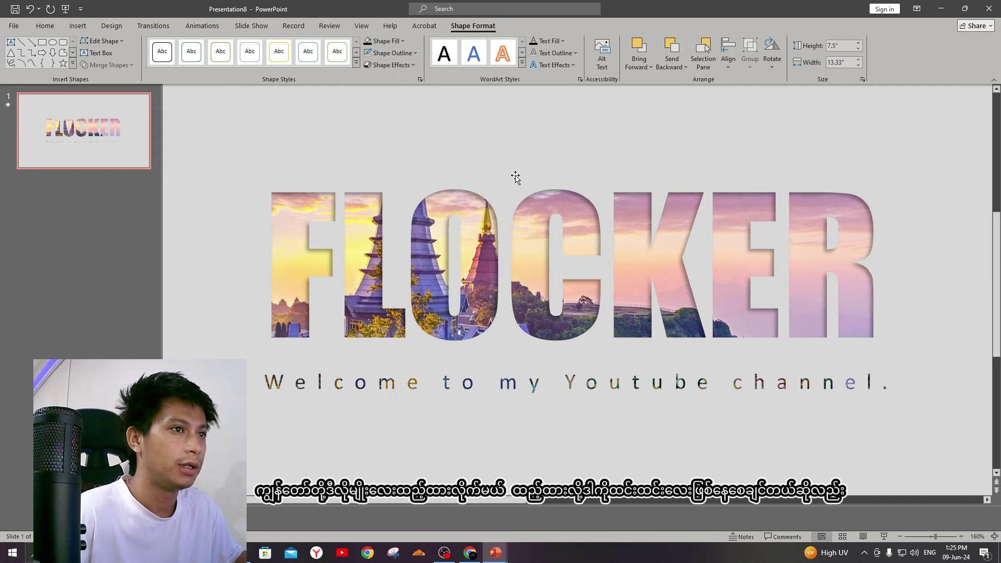
left_click(412, 64)
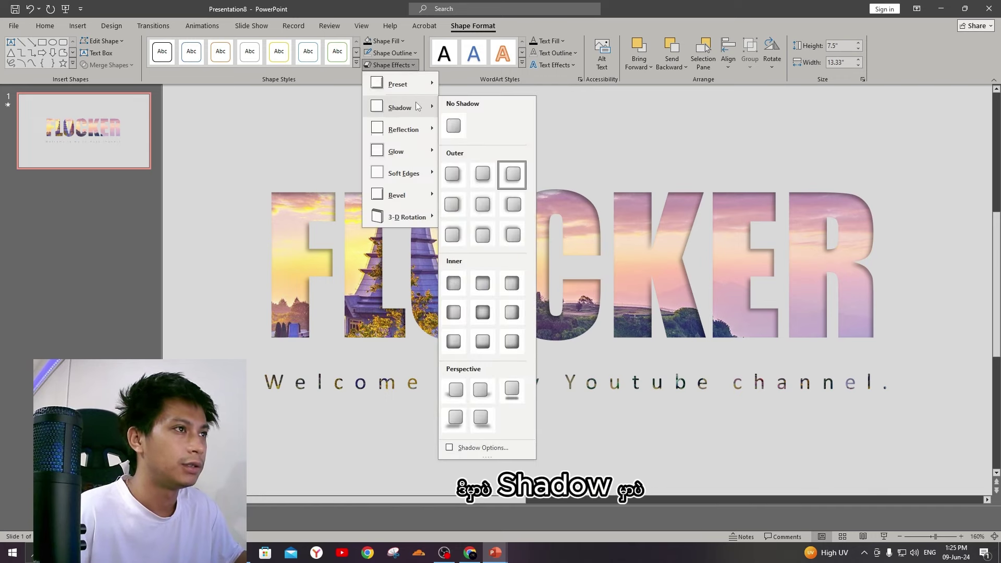
In Shadow Options set transparency to 50% and size to 100%, then close the Format Shape pane.
left_click(482, 448)
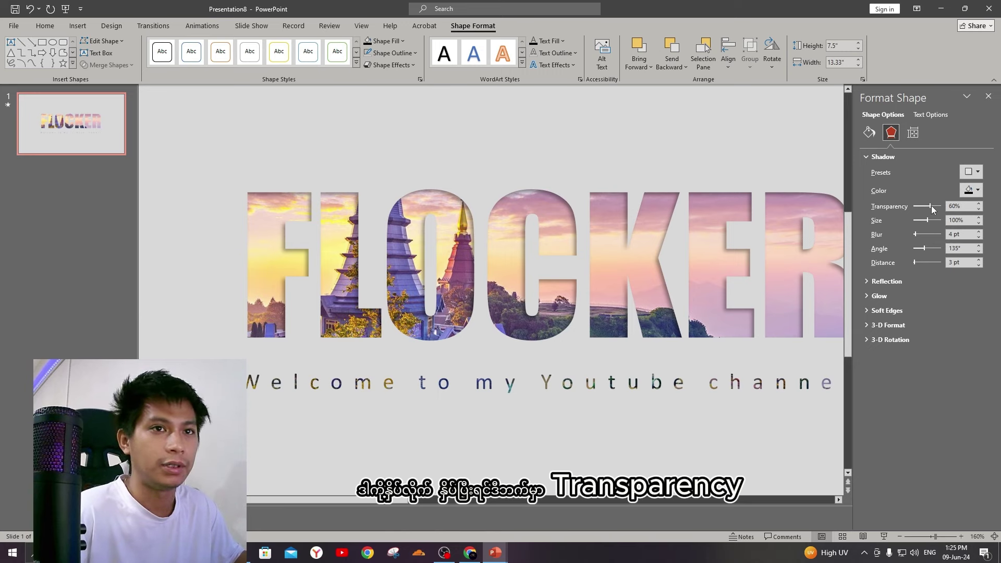
mouse_move(933, 209)
left_mouse_down()
mouse_move(920, 210)
mouse_move(928, 207)
left_mouse_up()
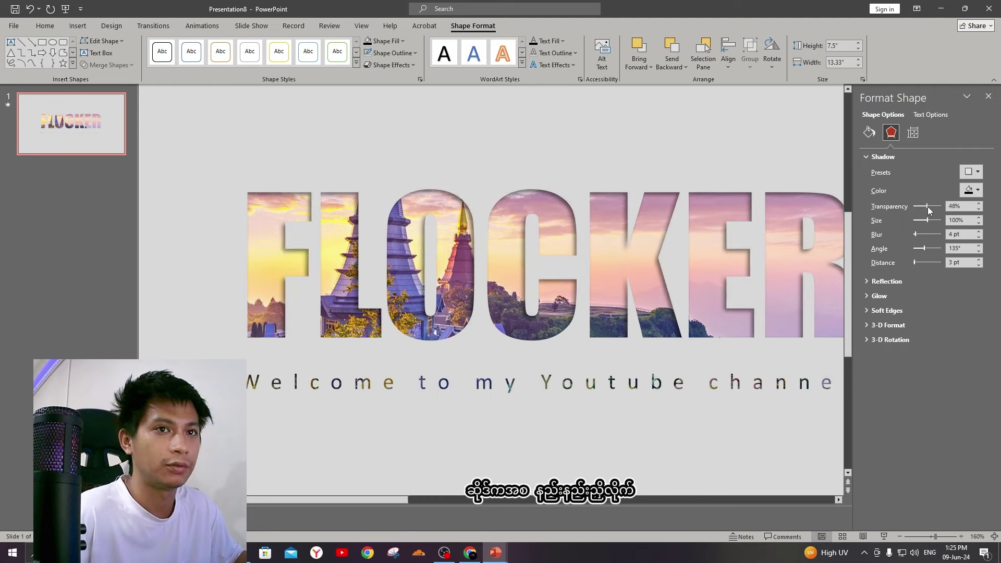
left_click_drag(930, 221, 929, 222)
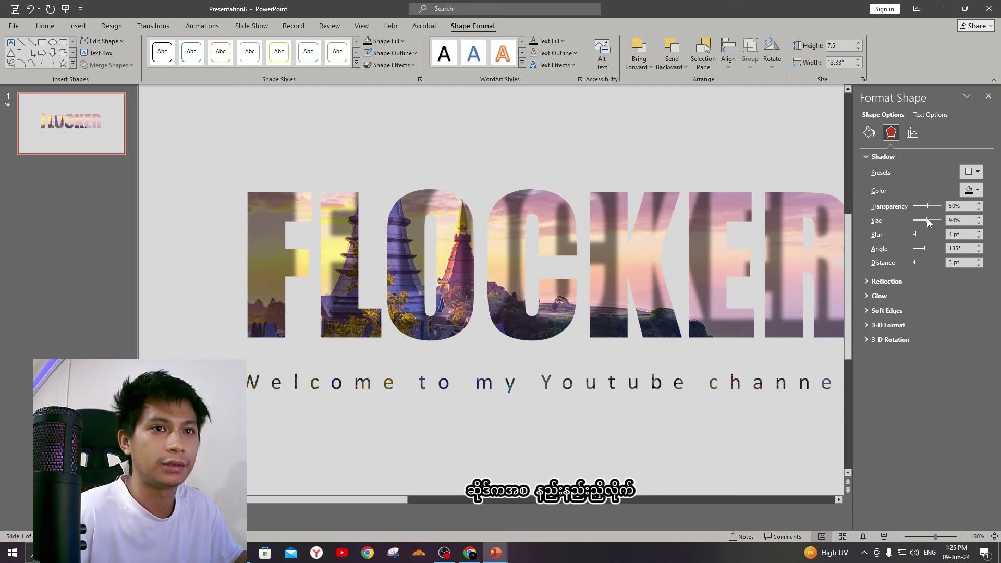
left_click(979, 224)
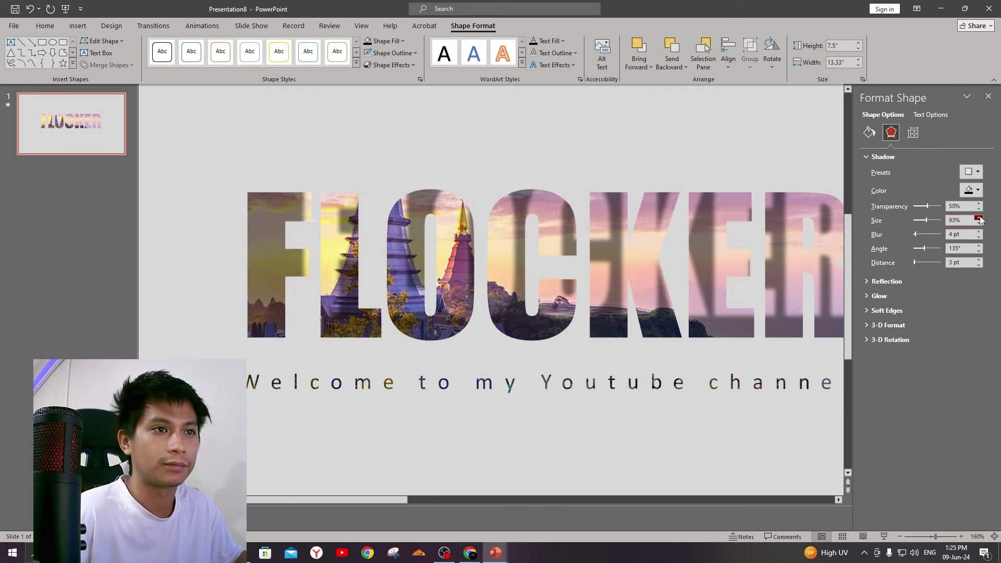
left_click(979, 218)
left_click(980, 218)
left_click(979, 218)
left_click(979, 218)
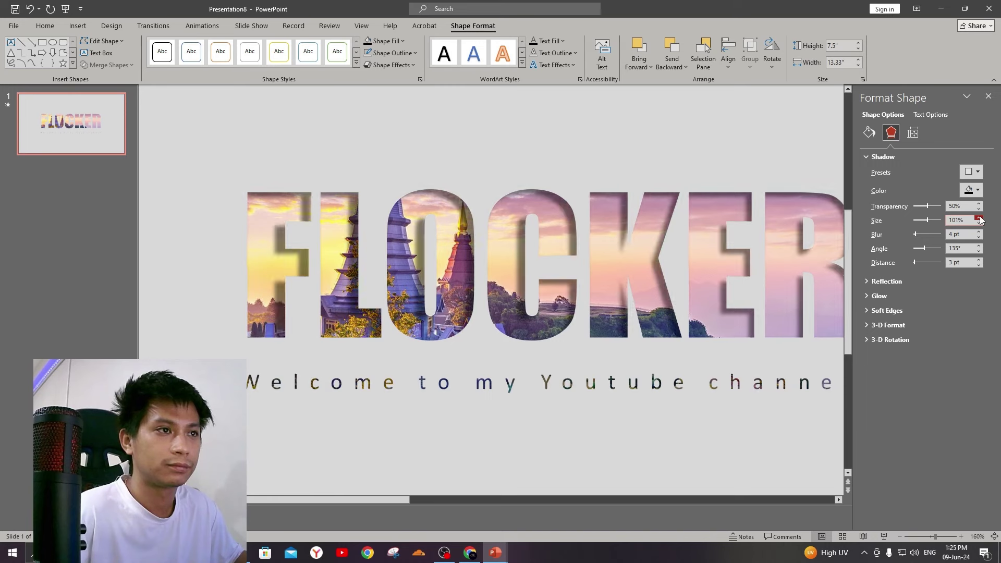
left_click(979, 223)
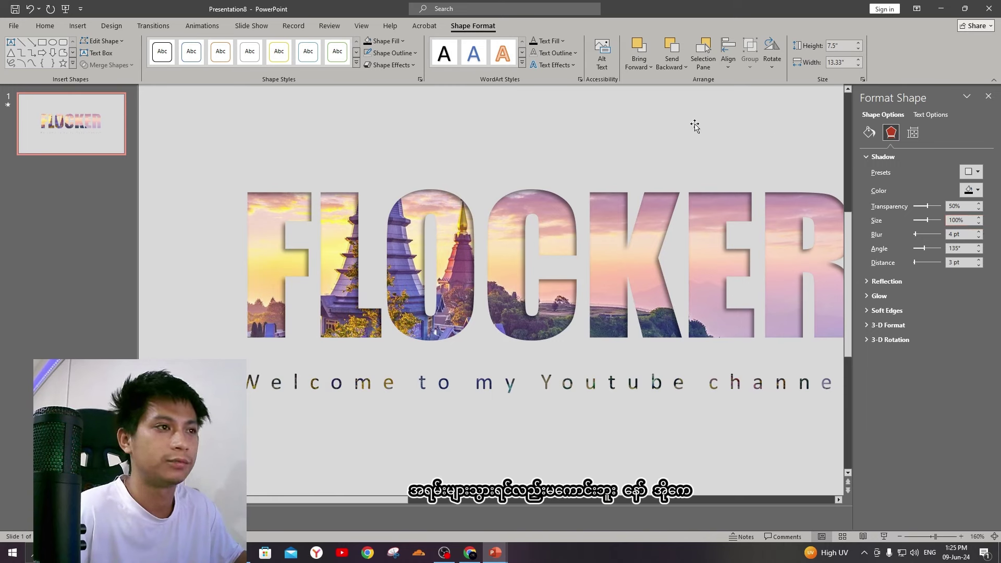
left_click(988, 96)
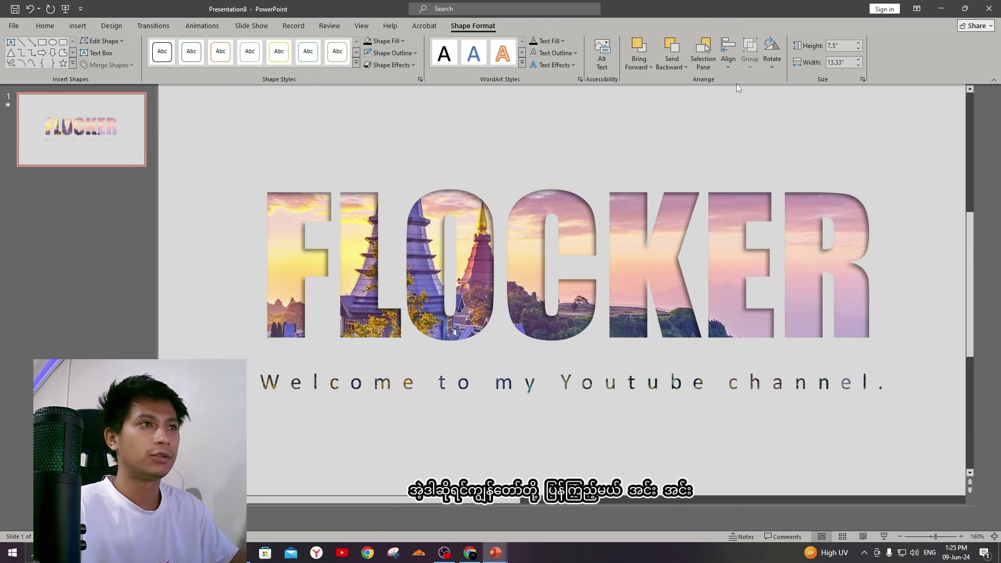
Play the FLOCKER presentation as a full-screen slide show from the first slide.
left_click(65, 9)
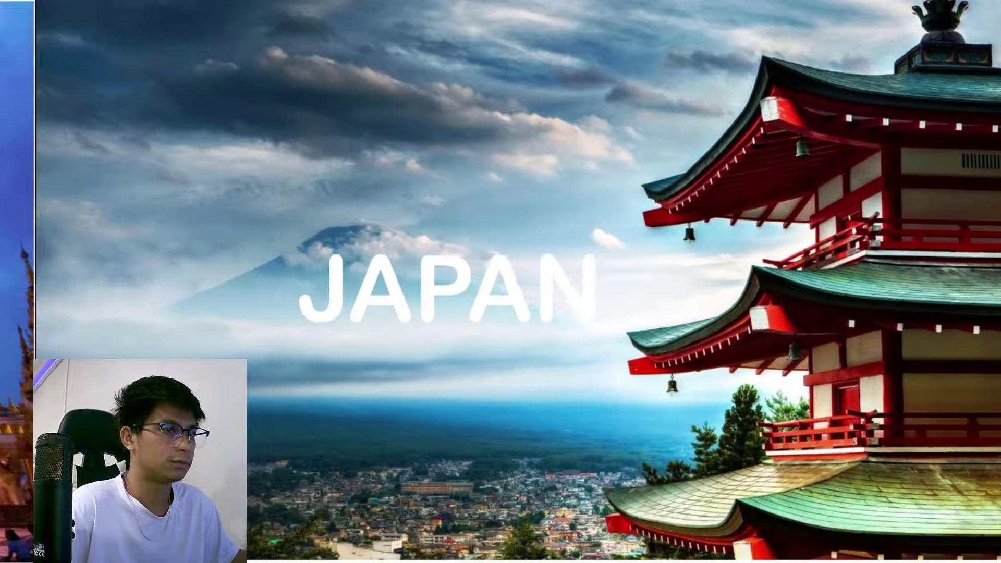
Leave the slide show and give the TUTORIALS text a downward Lines motion path.
left_click(273, 312)
left_click(273, 312)
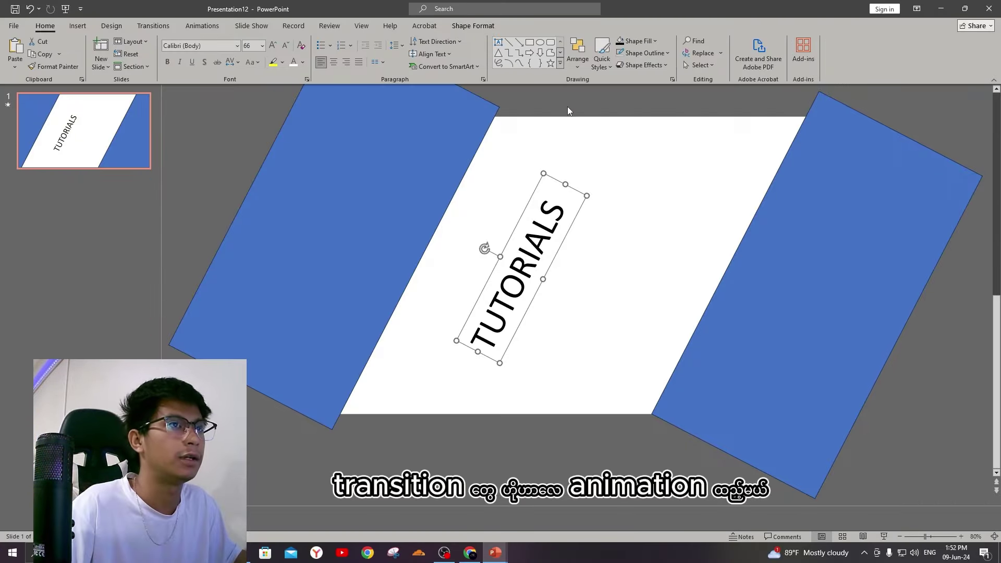
left_click(215, 29)
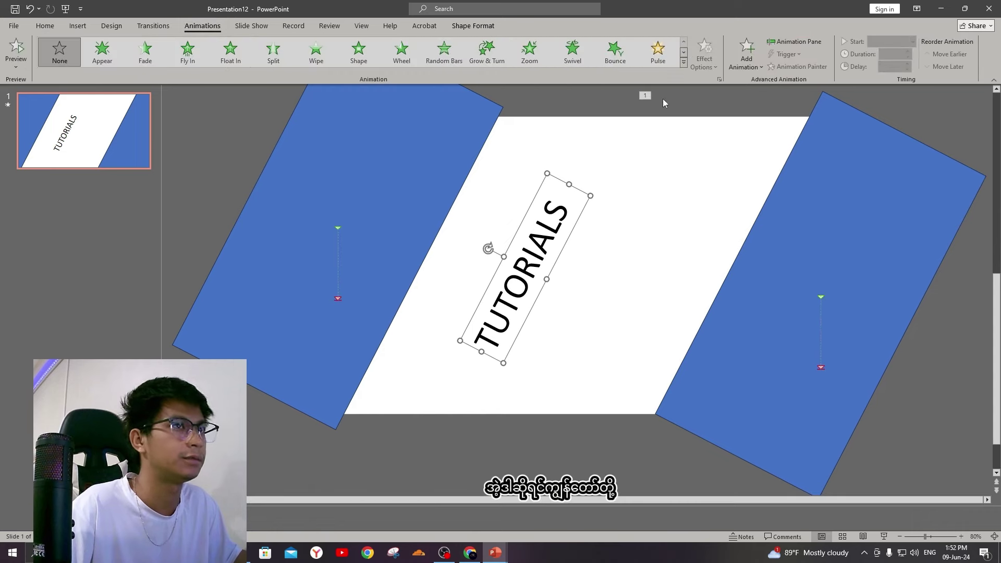
left_click(734, 64)
left_click(759, 454)
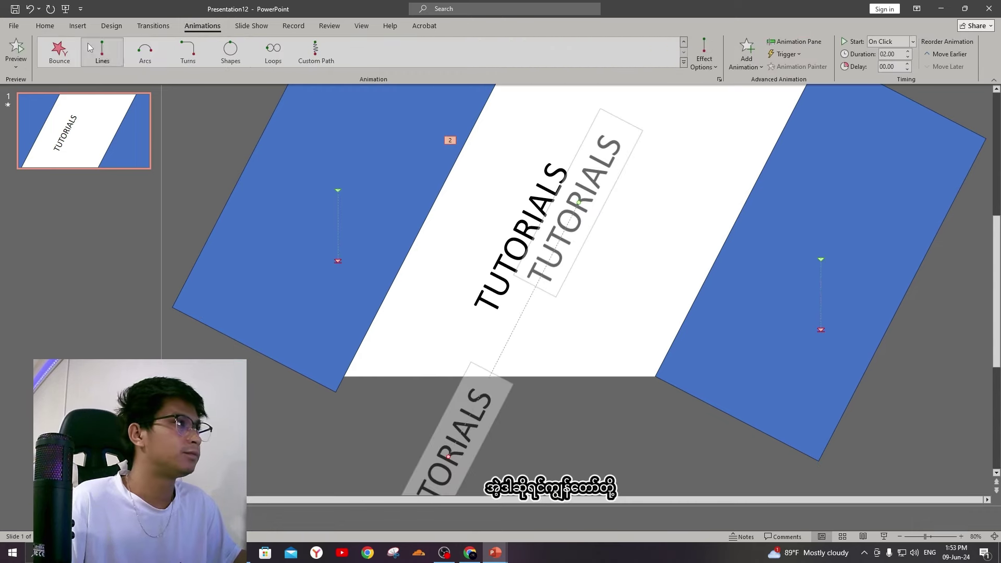
Preview the TUTORIALS motion full screen, then go back to the FLOCKER presentation.
left_click(65, 8)
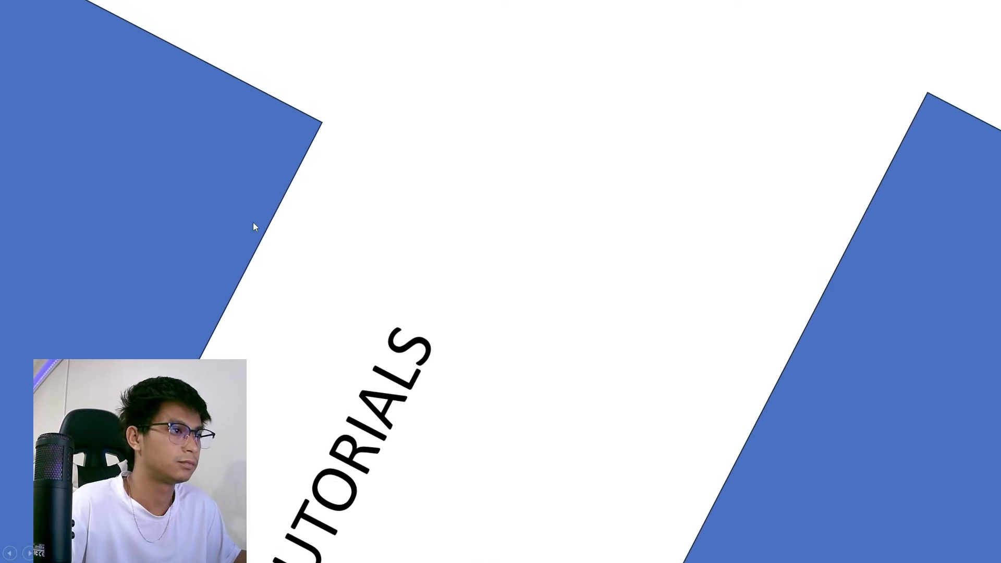
key("Escape")
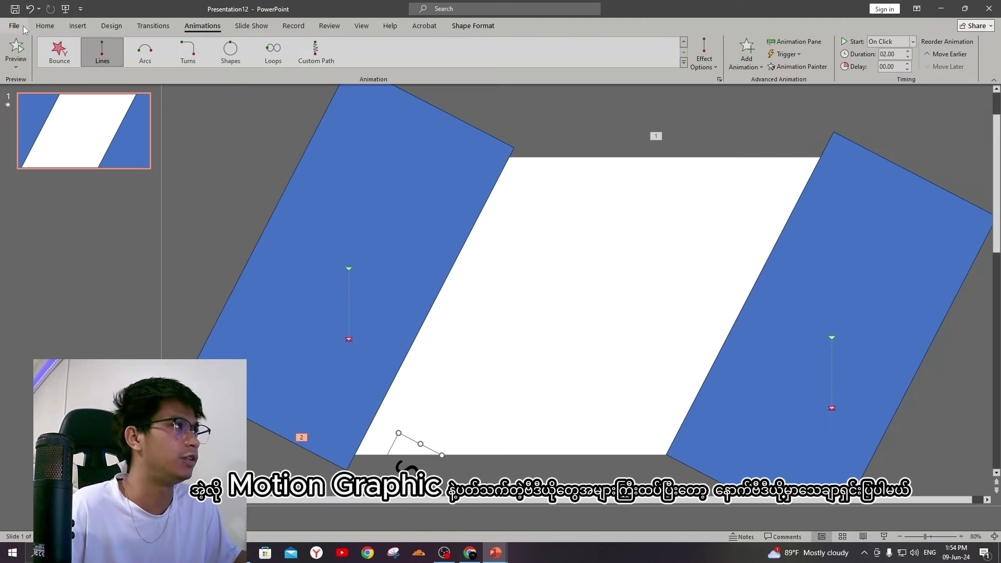
left_click(14, 26)
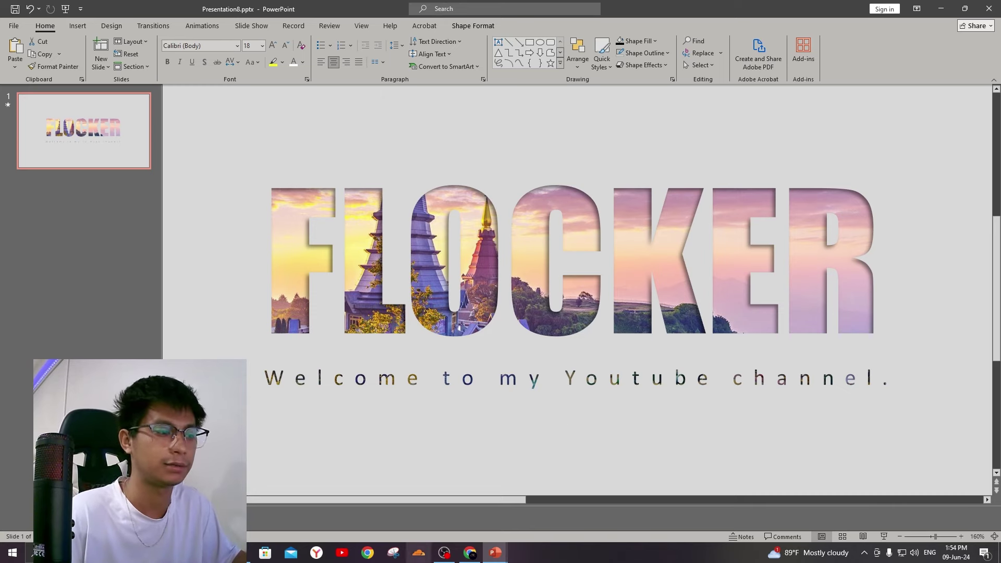
Start the slide show from the beginning with F5.
key("F5")
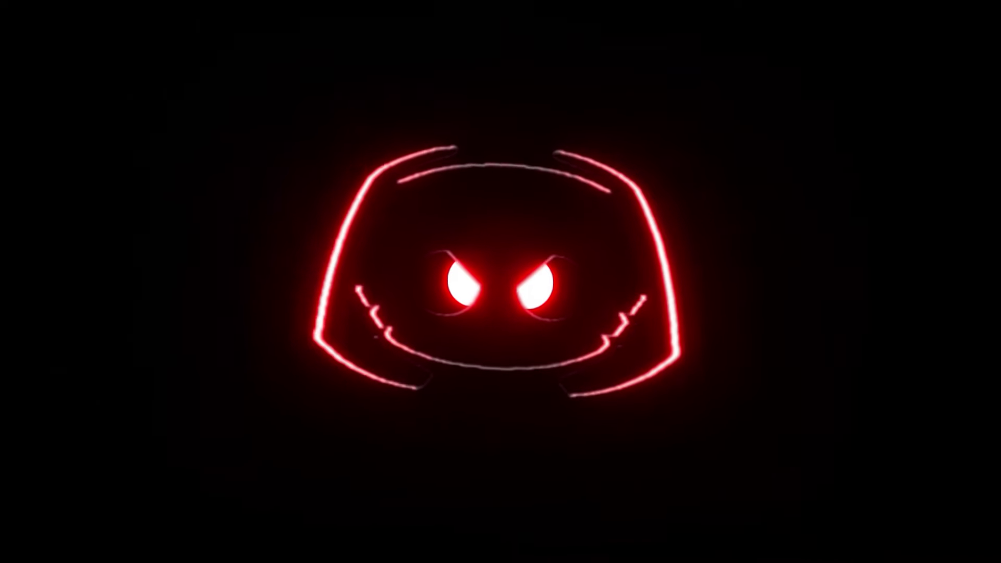